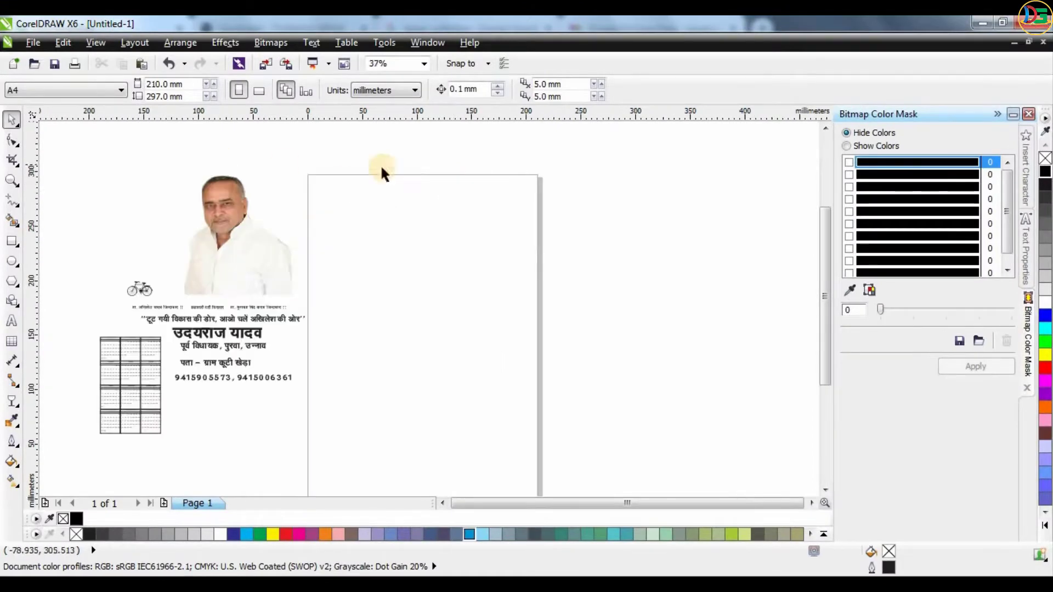
Draw a rectangle on the page and set its size to 55 mm by 88 mm.
scroll(422, 204, "down", 1)
left_click(13, 244)
left_click_drag(360, 213, 430, 313)
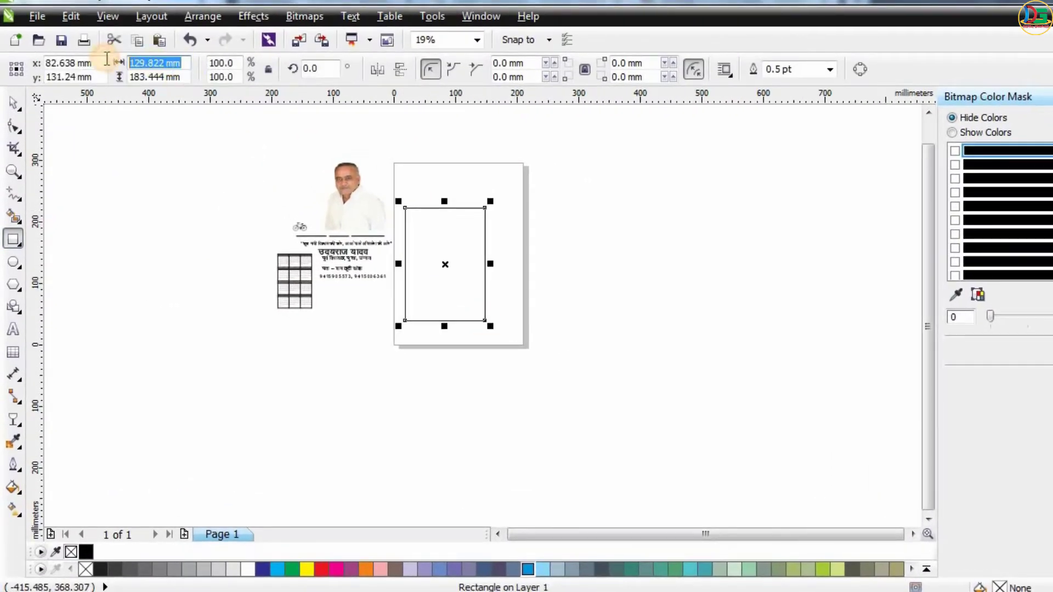
type("88")
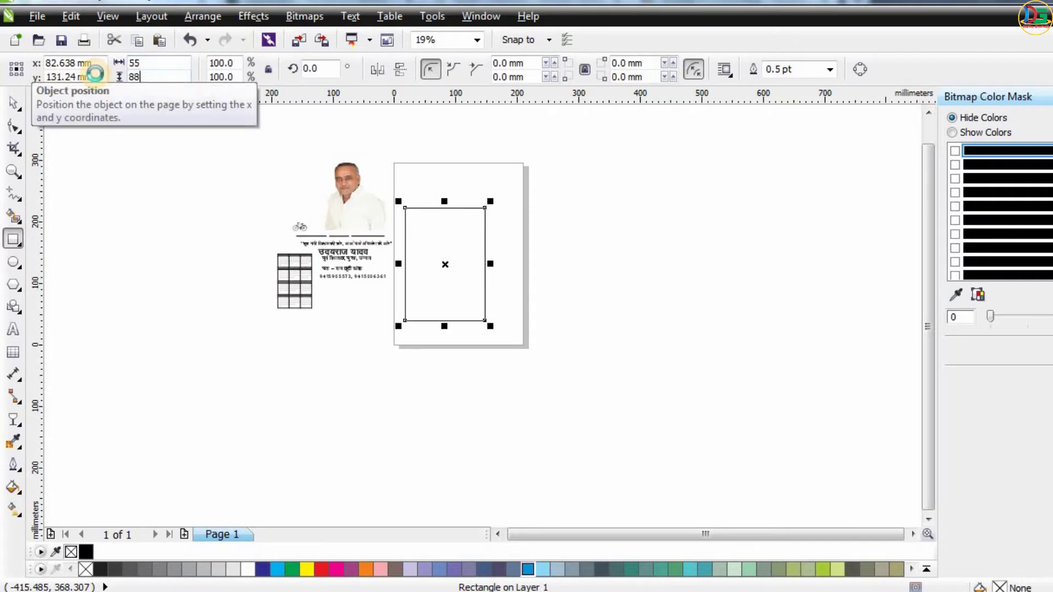
key("Return")
Fill the 55 × 88 mm rectangle with red.
scroll(461, 245, "up", 2)
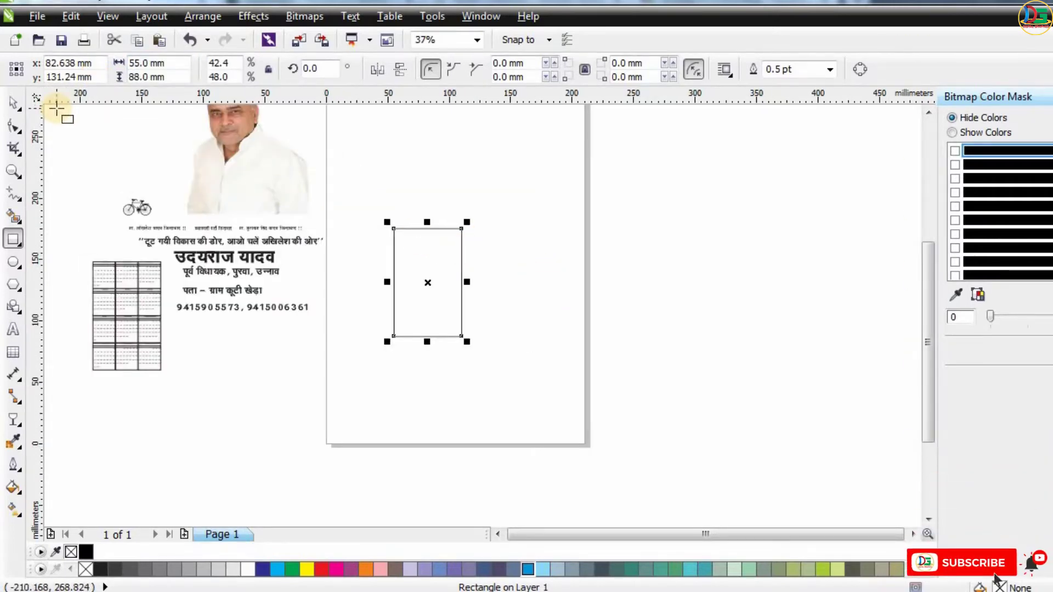
left_click(12, 102)
left_click(627, 206)
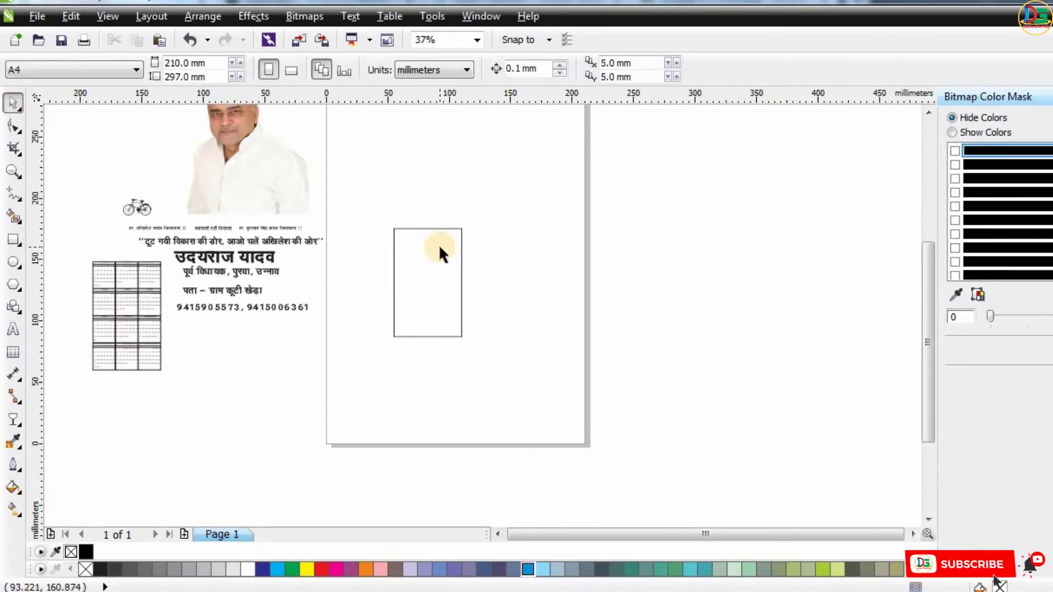
left_click(439, 245)
left_click(778, 258)
left_click(431, 268)
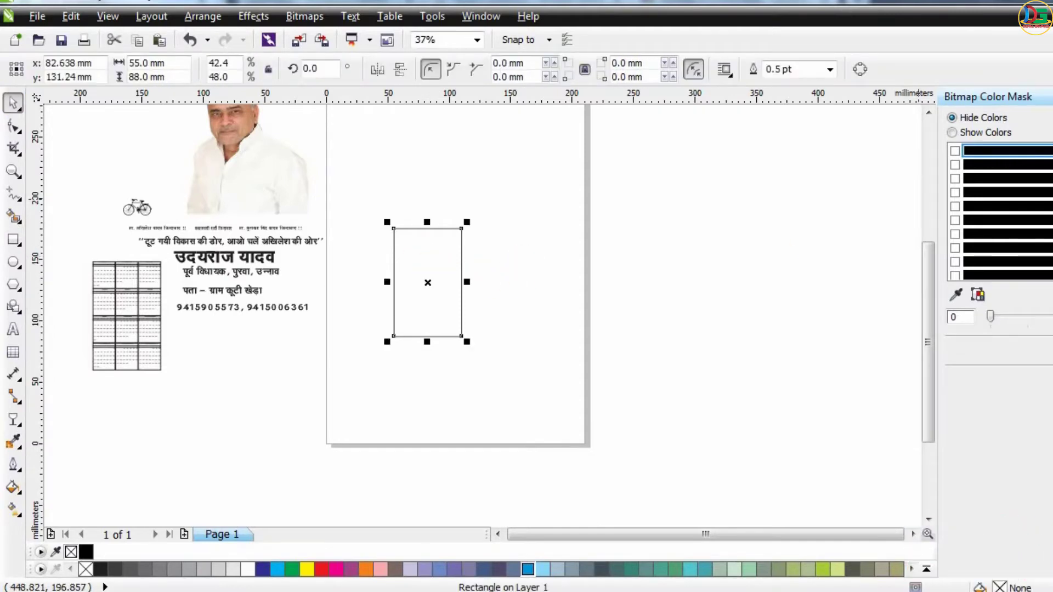
left_click(321, 569)
Remove the outline from the red rectangle.
left_click(379, 265)
scroll(380, 265, "up", 2)
left_click(463, 235)
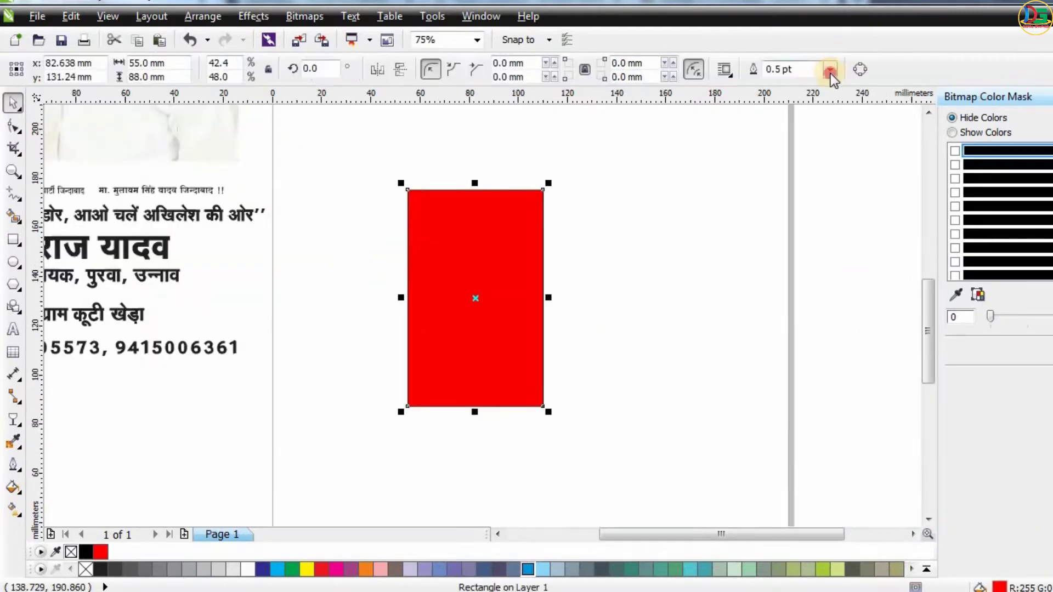
left_click(829, 70)
left_click(800, 86)
Move the portrait photo onto the red rectangle and bring it to the front.
left_click(670, 327)
scroll(670, 327, "down", 2)
left_click_drag(454, 223, 568, 349)
scroll(567, 350, "up", 2)
key("shift+Page_Up")
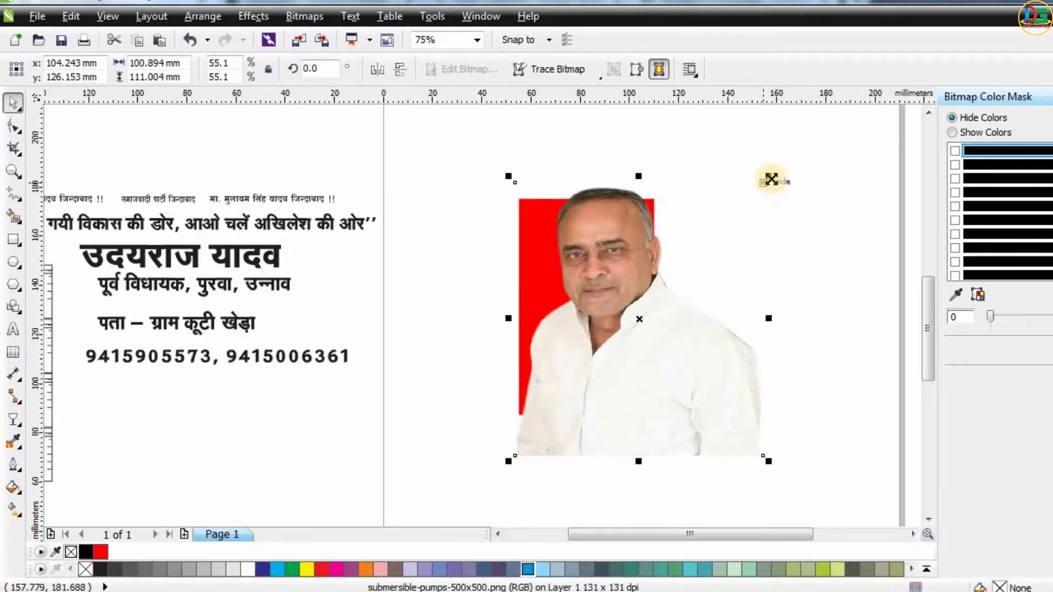
Scale the portrait down to about 46 × 50 mm and place it at the card's lower part.
left_click_drag(772, 178, 586, 377)
left_click_drag(638, 286, 645, 269)
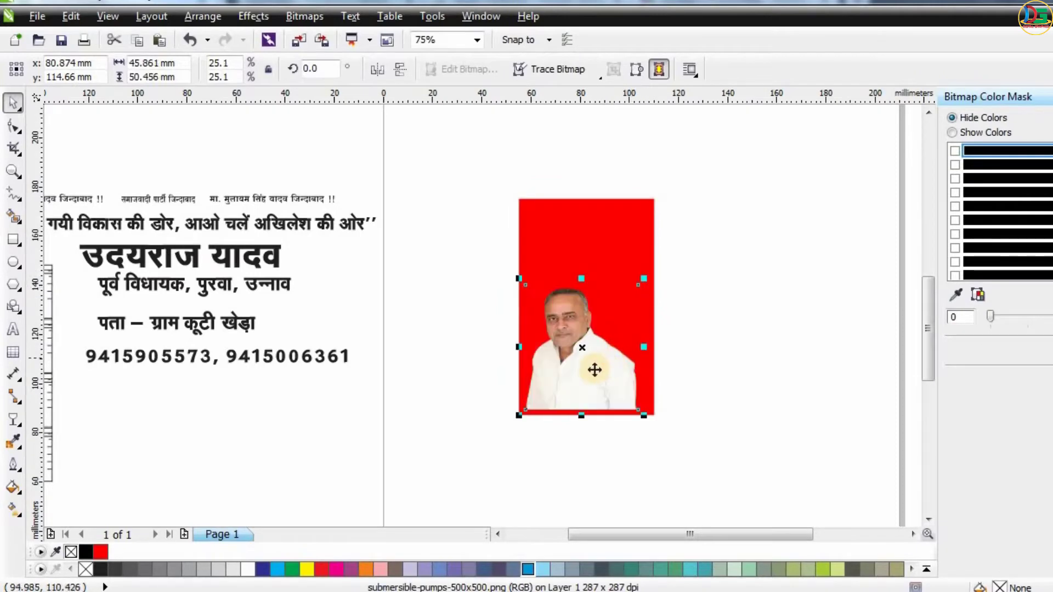
left_click_drag(594, 370, 602, 364)
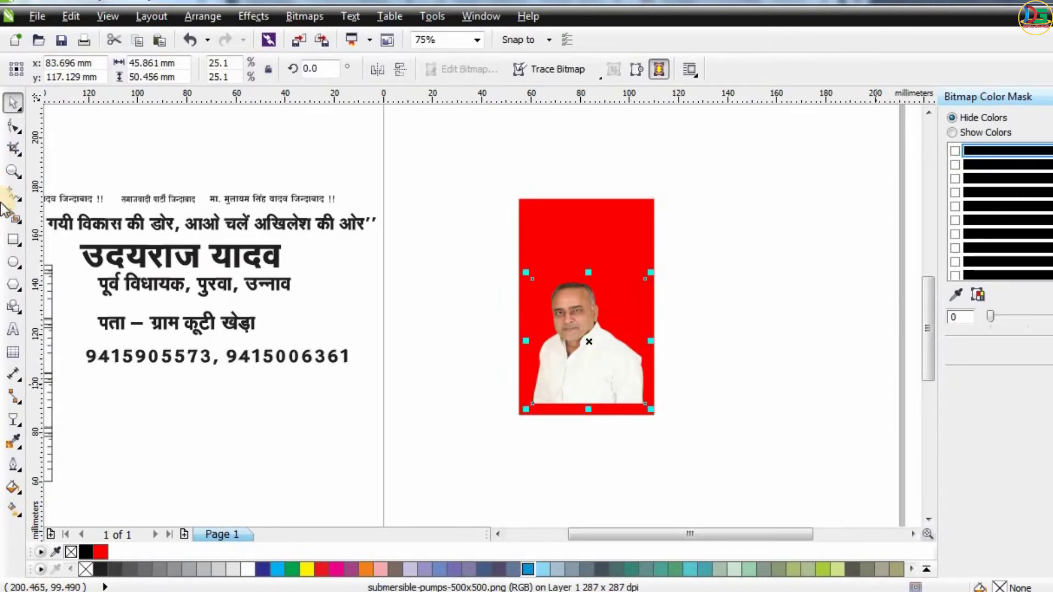
Apply a linear transparency that fades the bottom of the portrait.
left_click(12, 419)
left_click(52, 531)
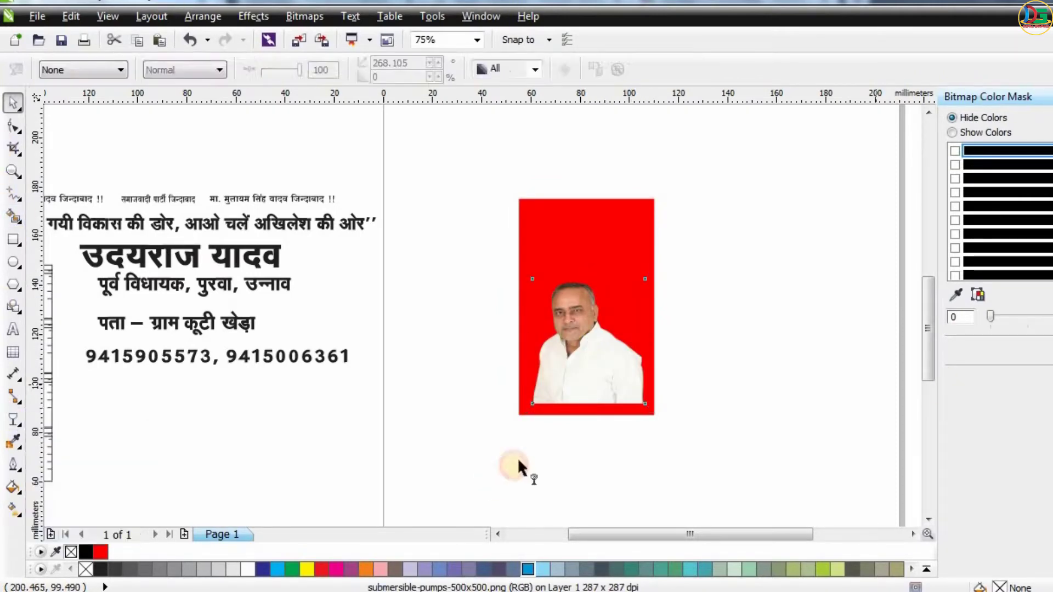
mouse_move(577, 411)
left_mouse_down()
mouse_move(568, 418)
mouse_move(570, 396)
left_mouse_up()
key("ctrl+z")
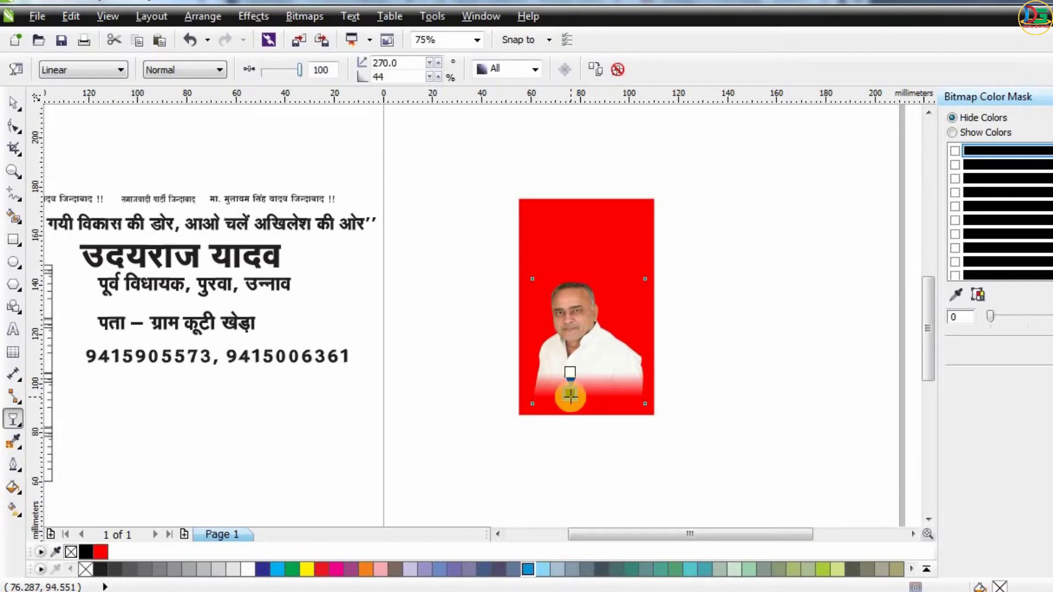
left_click(14, 103)
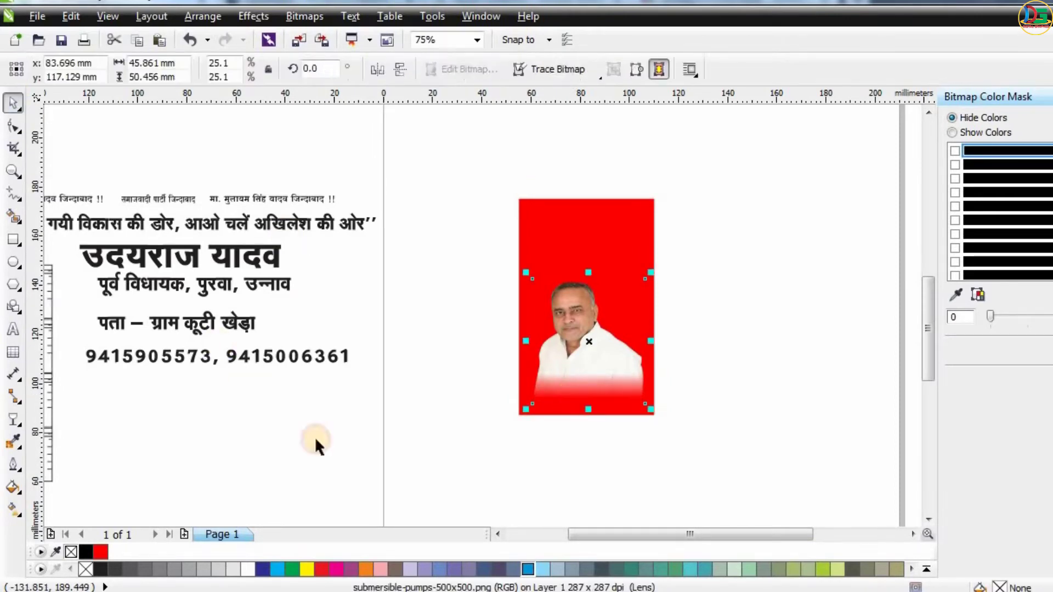
Move the group of three slogan texts onto the card and bring it to the front.
left_click(588, 490)
left_click(590, 377)
left_click(713, 325)
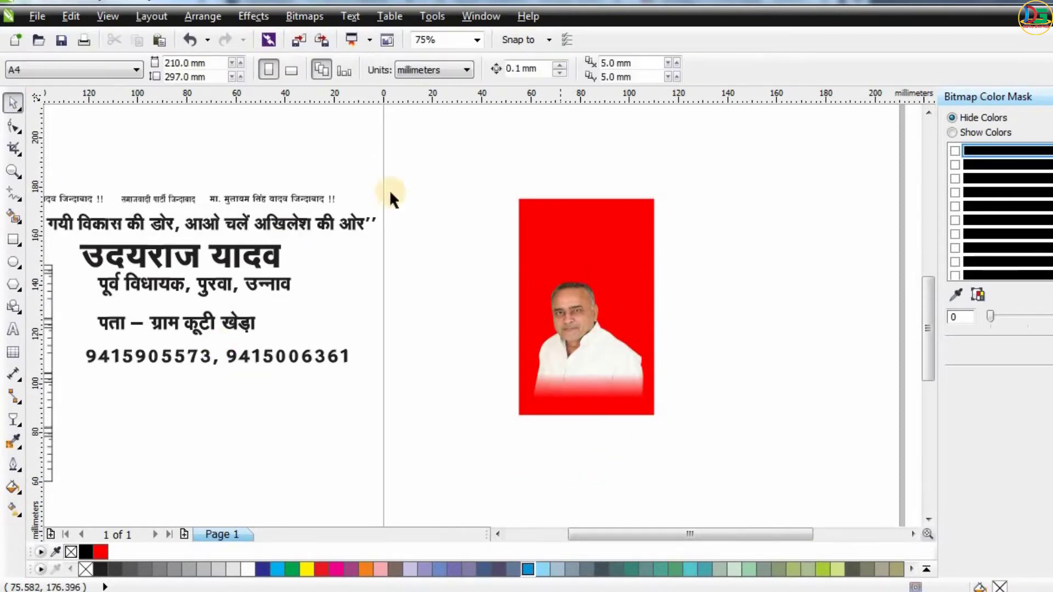
left_click(311, 197)
left_click_drag(243, 199, 590, 214)
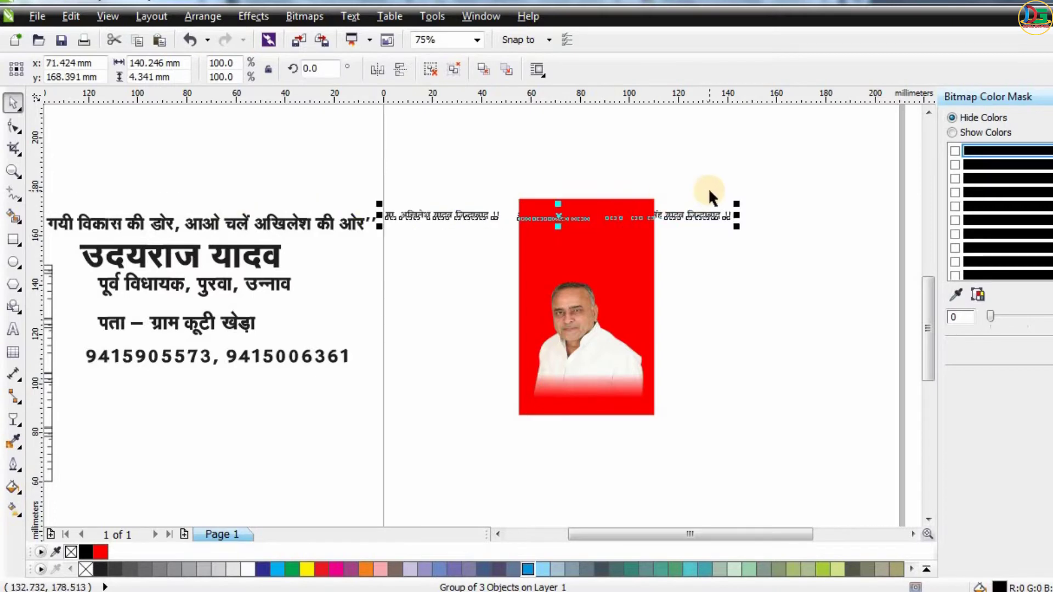
key("shift+Page_Up")
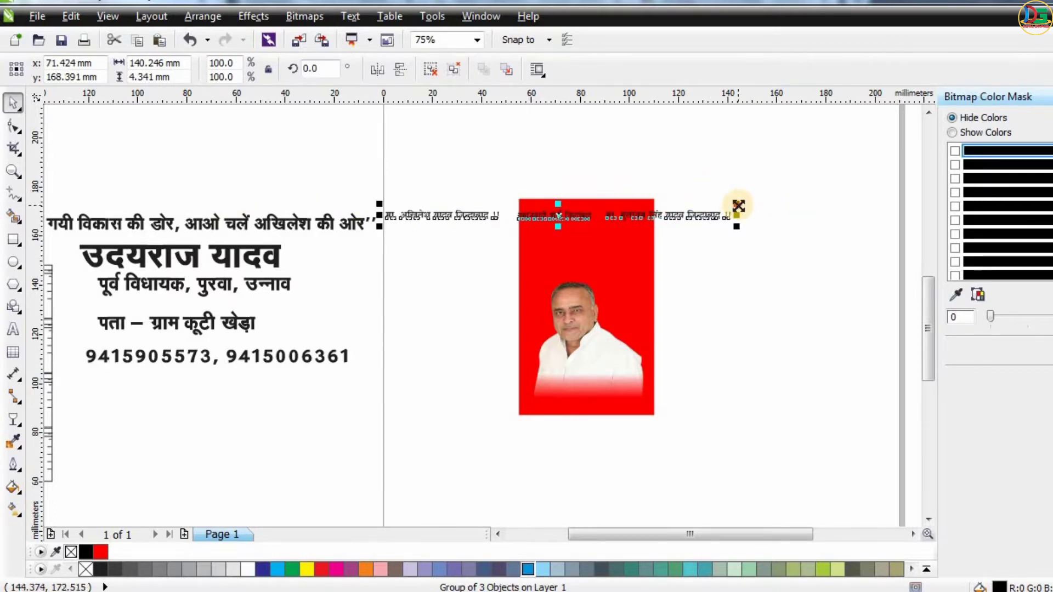
Scale the slogan group to fit and position it across the top of the card.
left_click_drag(738, 205, 644, 183)
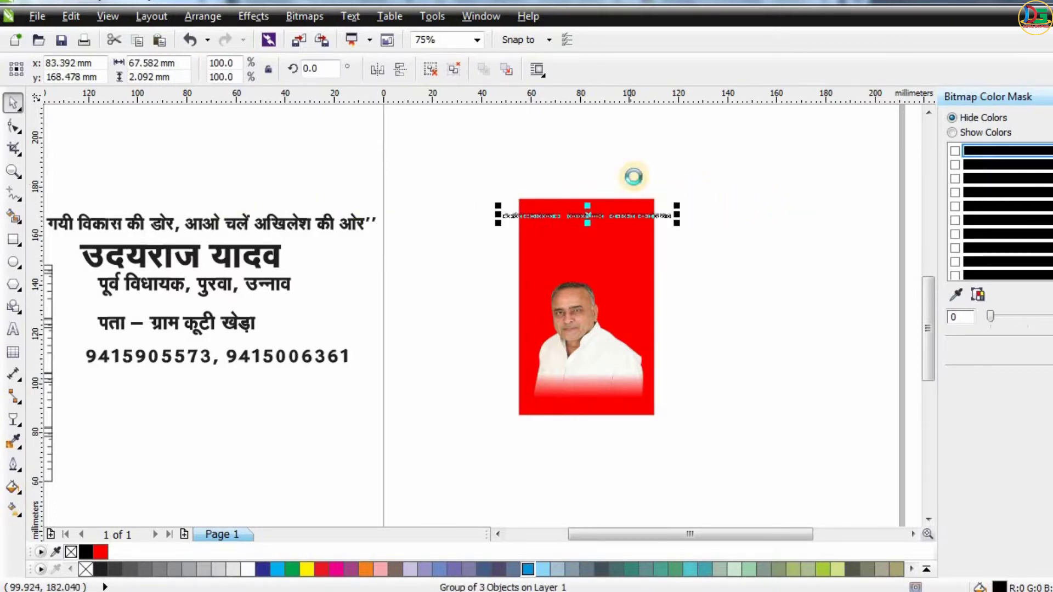
scroll(633, 177, "up", 4)
left_click_drag(607, 328, 598, 283)
left_click_drag(779, 288, 679, 274)
left_click_drag(468, 291, 468, 299)
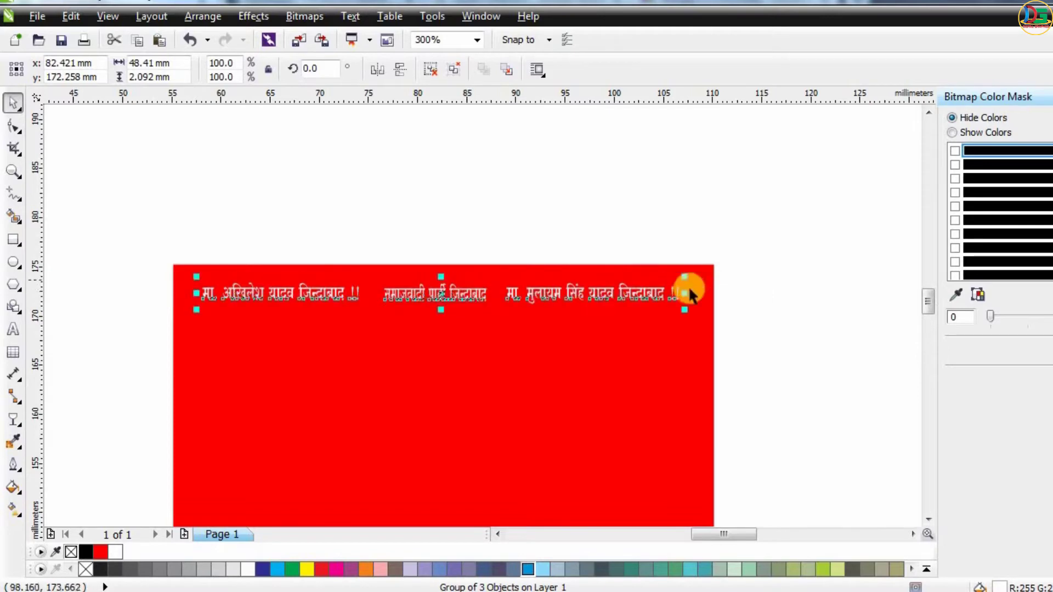
left_click(684, 357, "shift")
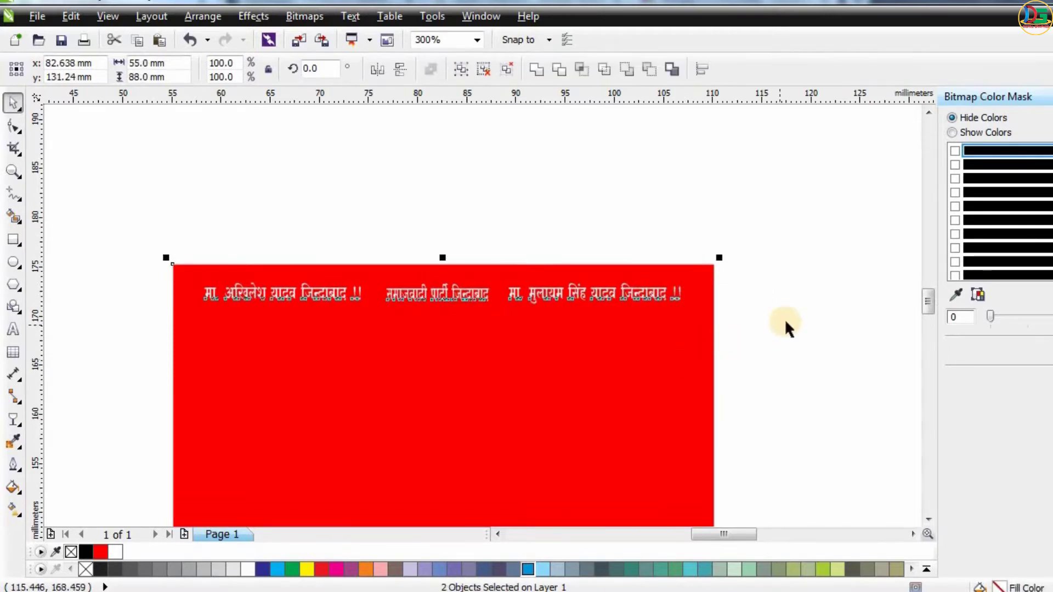
left_click(788, 327)
scroll(564, 207, "down", 2)
scroll(383, 141, "down", 4)
scroll(557, 181, "up", 2)
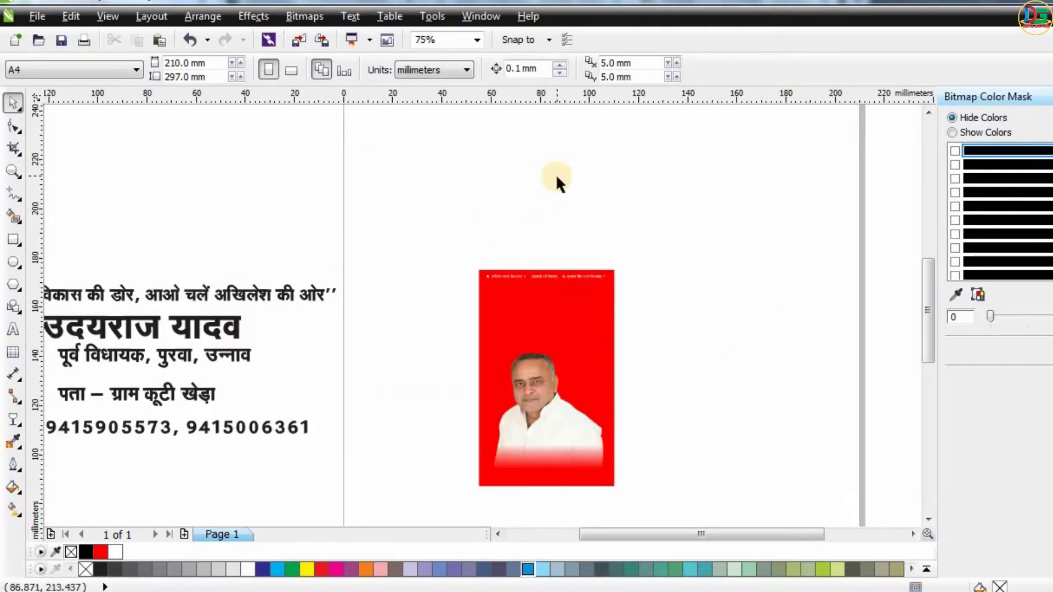
Move the bicycle symbol onto the card below the slogans and scale it down to about 16 × 9 mm.
scroll(366, 208, "down", 2)
left_click_drag(237, 214, 529, 237)
scroll(530, 233, "up", 2)
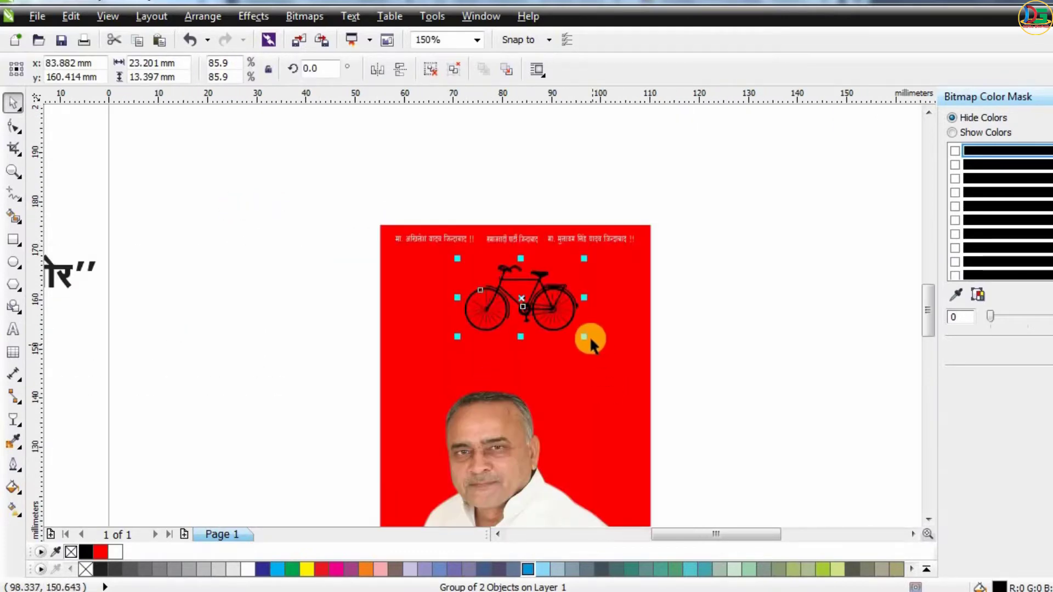
left_click_drag(574, 332, 565, 326)
left_click_drag(522, 298, 522, 282)
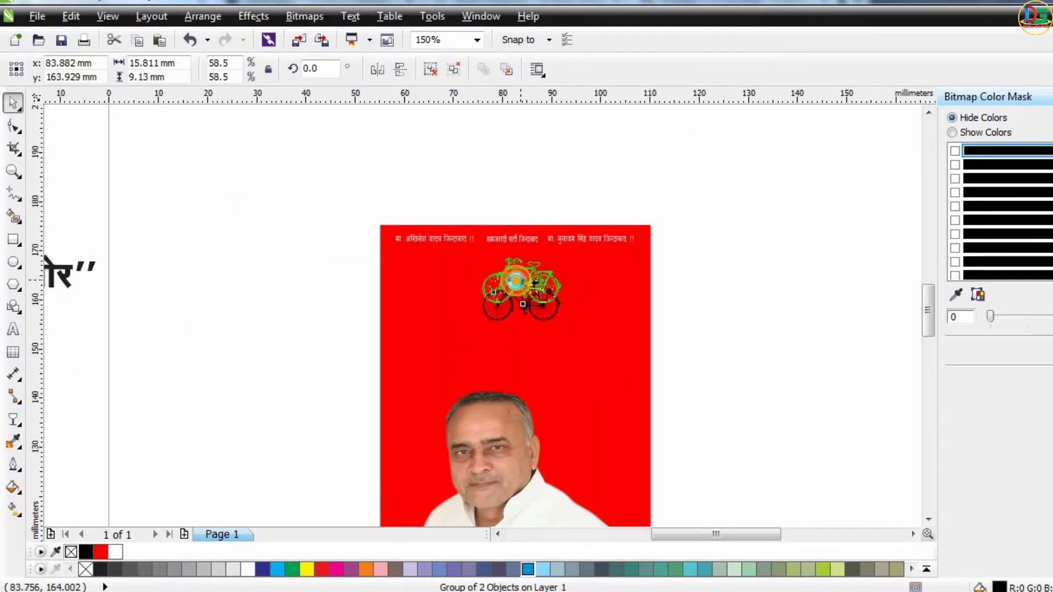
Center the bicycle horizontally on the red card.
left_click(751, 214)
scroll(482, 270, "up", 2)
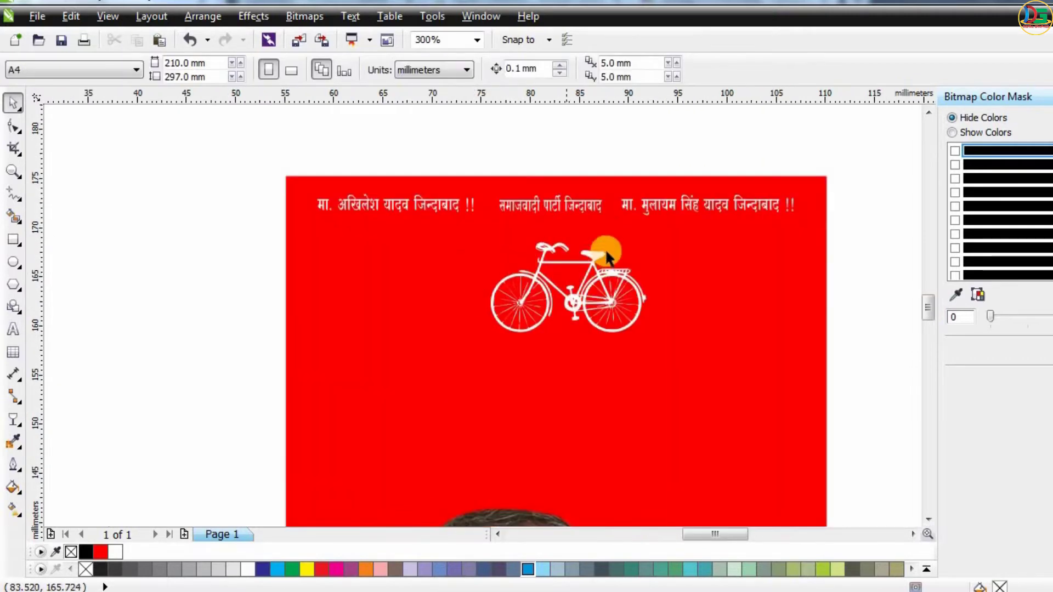
left_click(603, 251)
left_click(736, 279, "shift")
key("e")
key("Escape")
Draw a full-width horizontal band across the card at the bicycle and fill it green.
key("F6")
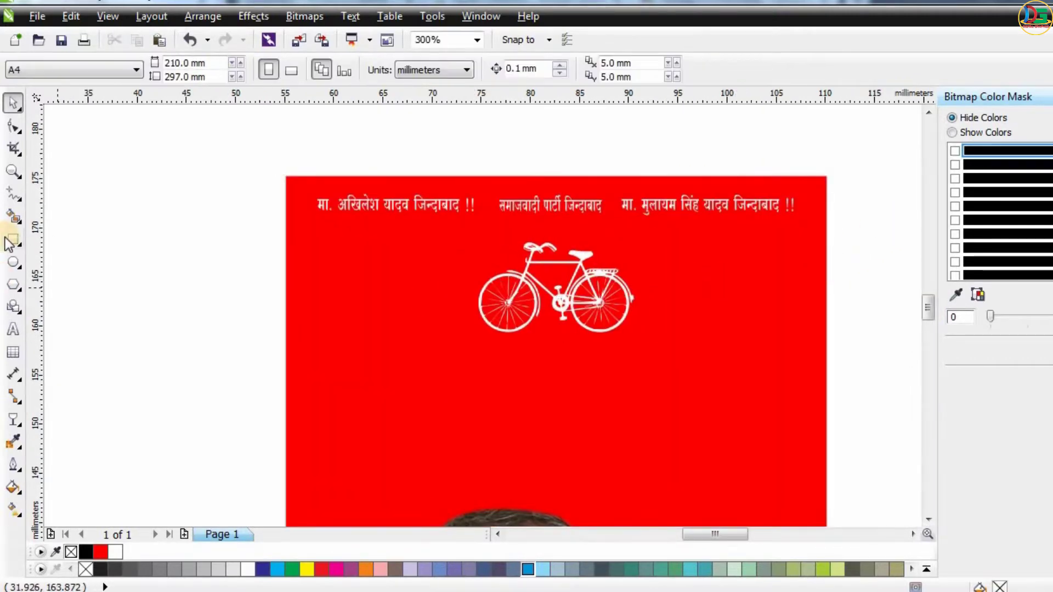
mouse_move(284, 253)
left_mouse_down()
mouse_move(663, 336)
mouse_move(826, 320)
left_mouse_up()
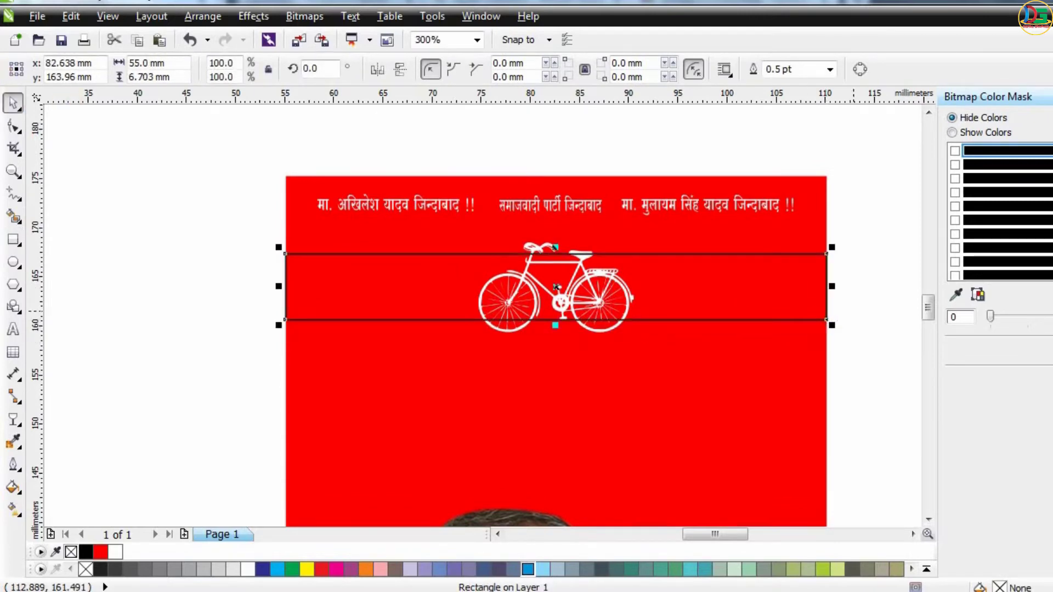
left_click(292, 569)
Select the card rectangle and refill it with a different red.
key("Tab")
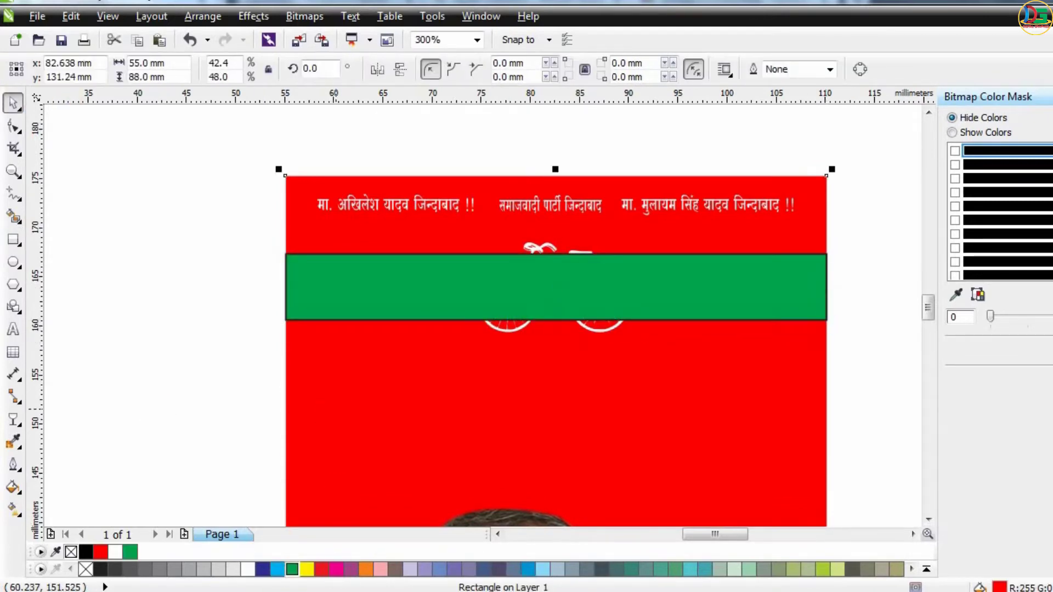
left_click(321, 569)
Remove the outline from the green band.
left_click(352, 306)
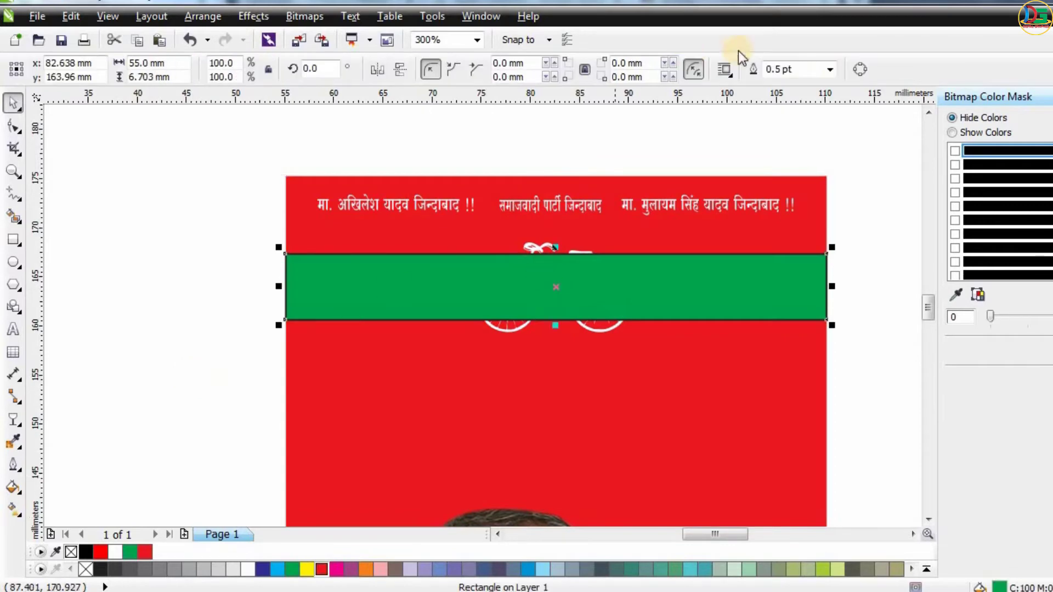
left_click(829, 70)
left_click(779, 85)
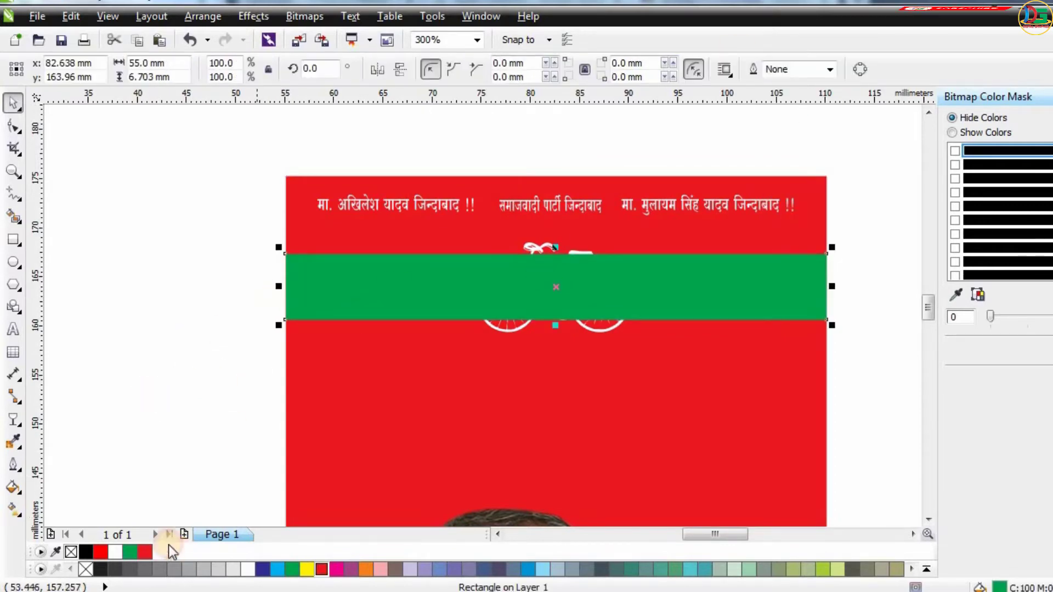
Reorder the green band so it sits behind the bicycle but in front of the red card.
left_click(249, 362)
left_click(412, 405)
left_click(236, 371)
scroll(361, 296, "down", 1)
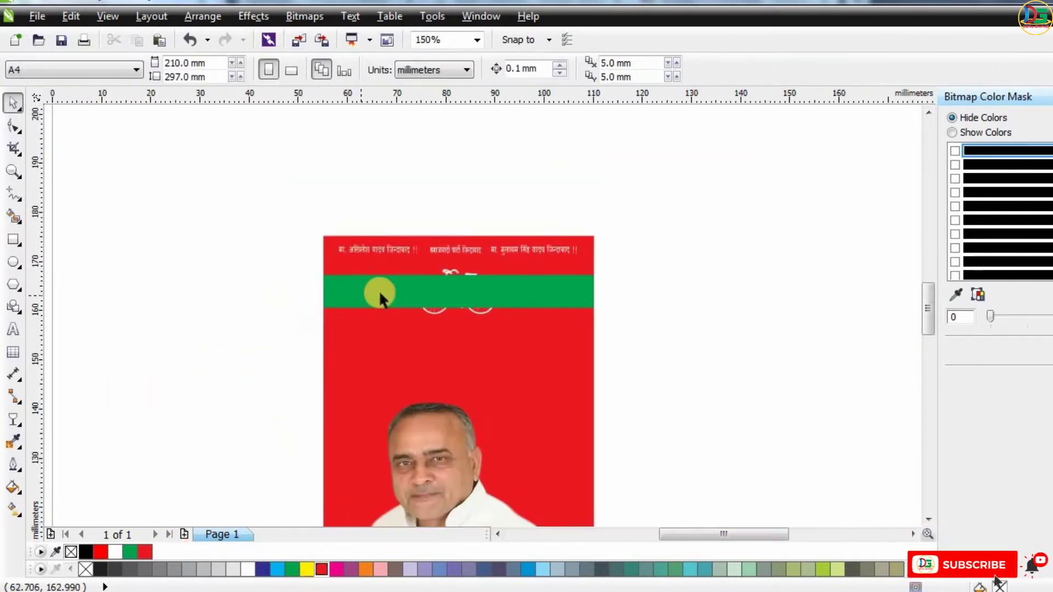
left_click(379, 291)
key("shift+Page_Down")
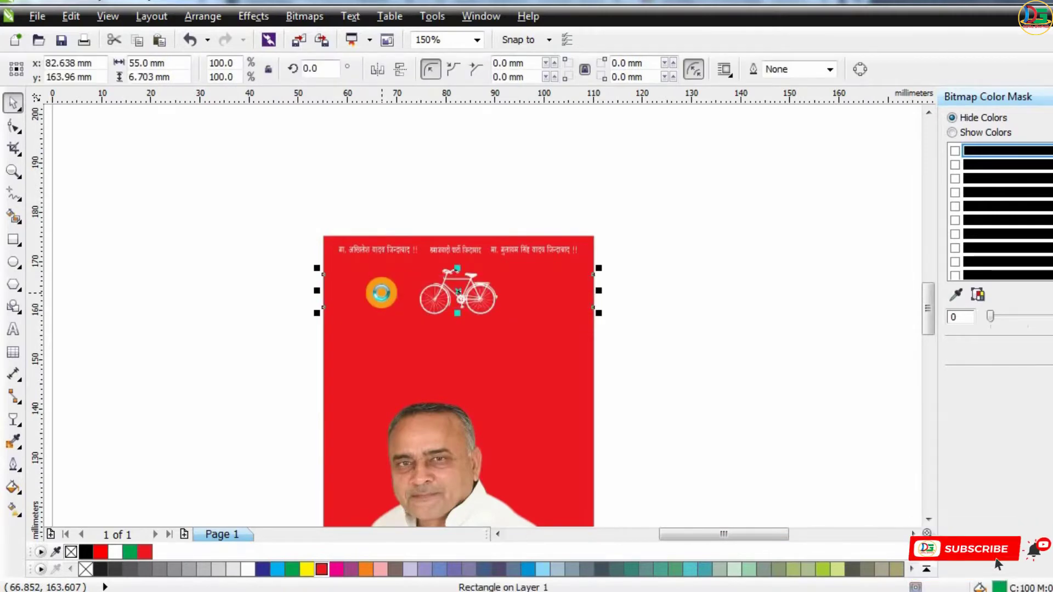
key("ctrl+Page_Up")
Reduce the green band's height to about 3 mm and lower it under the bicycle's wheels.
left_click(746, 250)
scroll(505, 284, "up", 1)
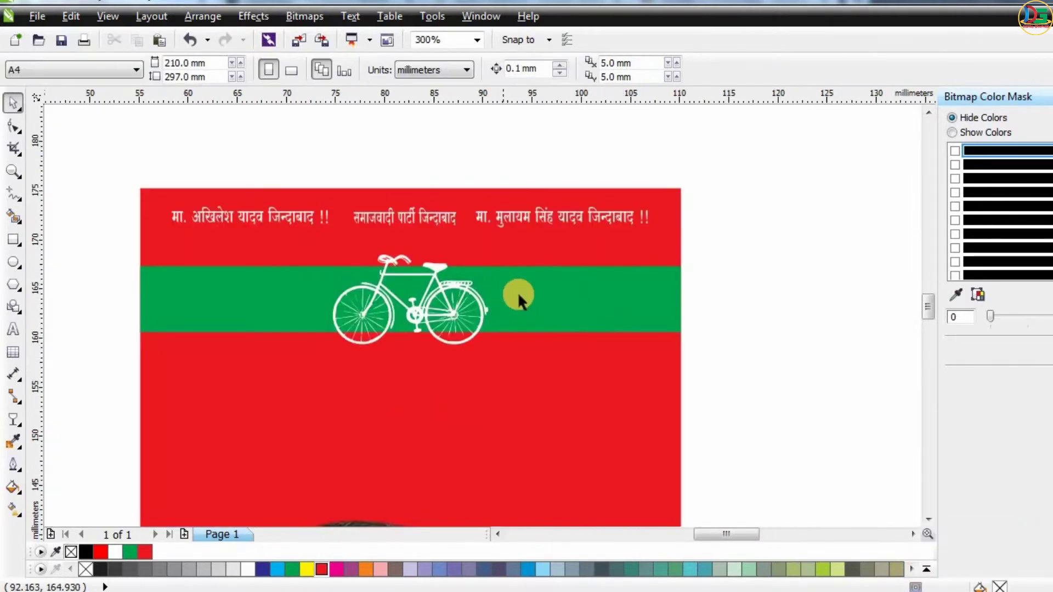
left_click(405, 266)
left_click_drag(412, 258, 408, 301)
left_click_drag(515, 324, 511, 332)
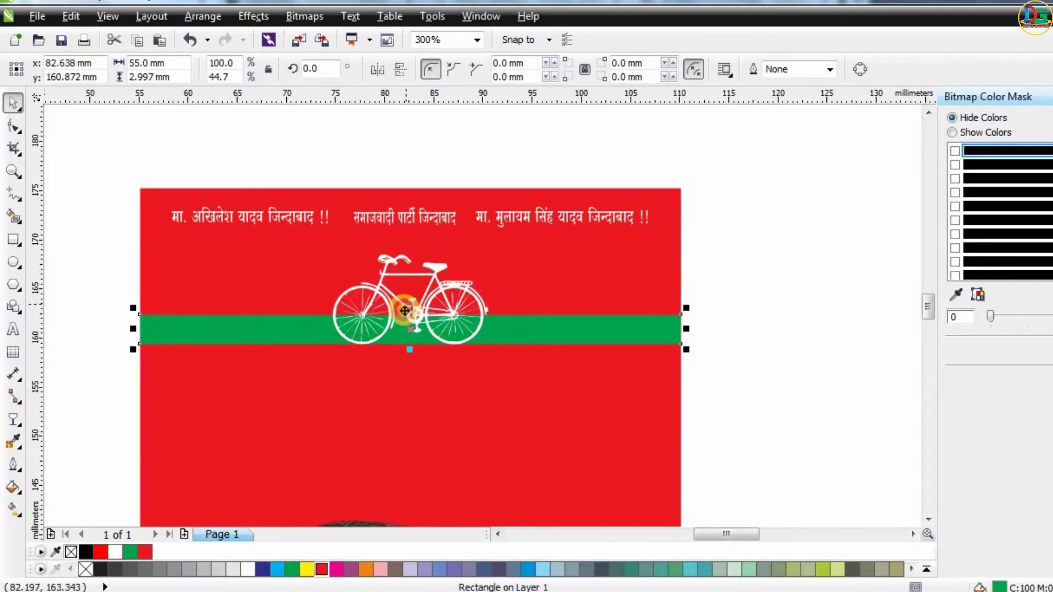
left_click_drag(405, 311, 407, 330)
key("ctrl+z")
Try resizing the green band, then undo the change.
scroll(394, 326, "up", 2)
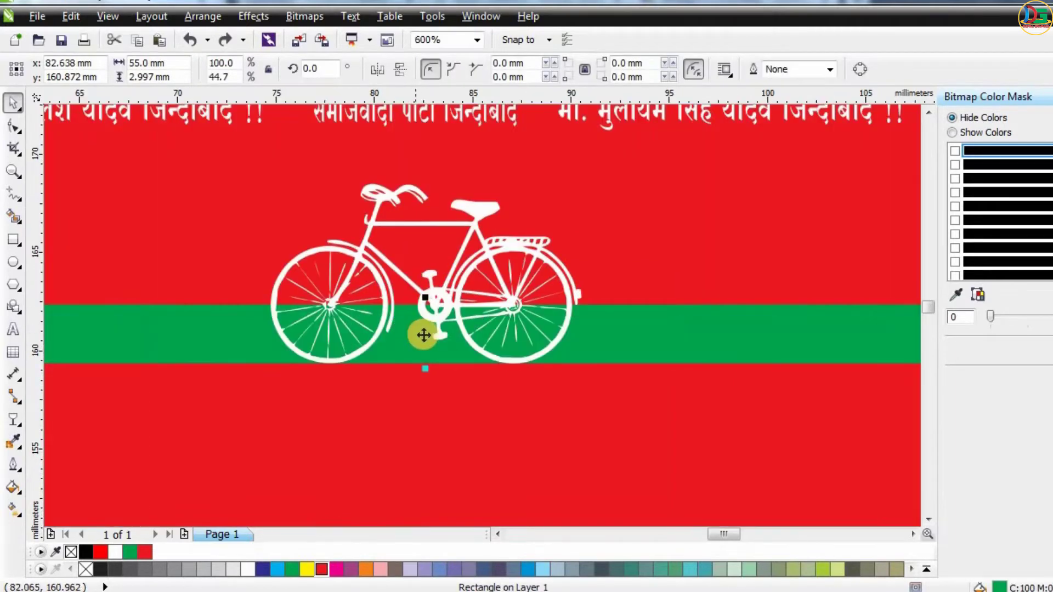
scroll(662, 340, "down", 2)
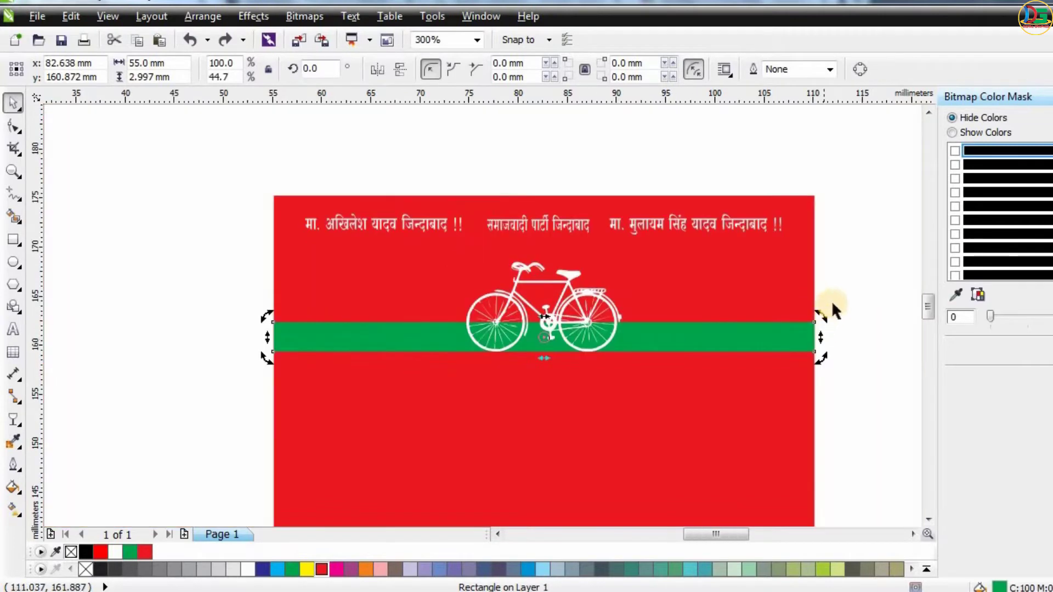
left_click(589, 329)
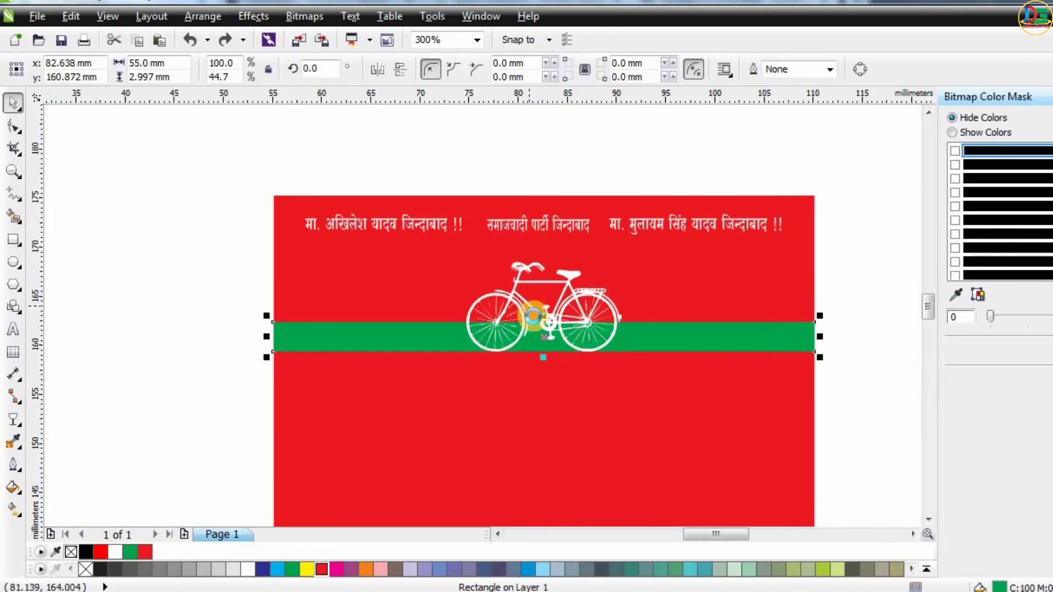
scroll(532, 316, "up", 2)
left_click_drag(548, 313, 601, 357)
scroll(548, 351, "down", 4)
scroll(548, 351, "up", 4)
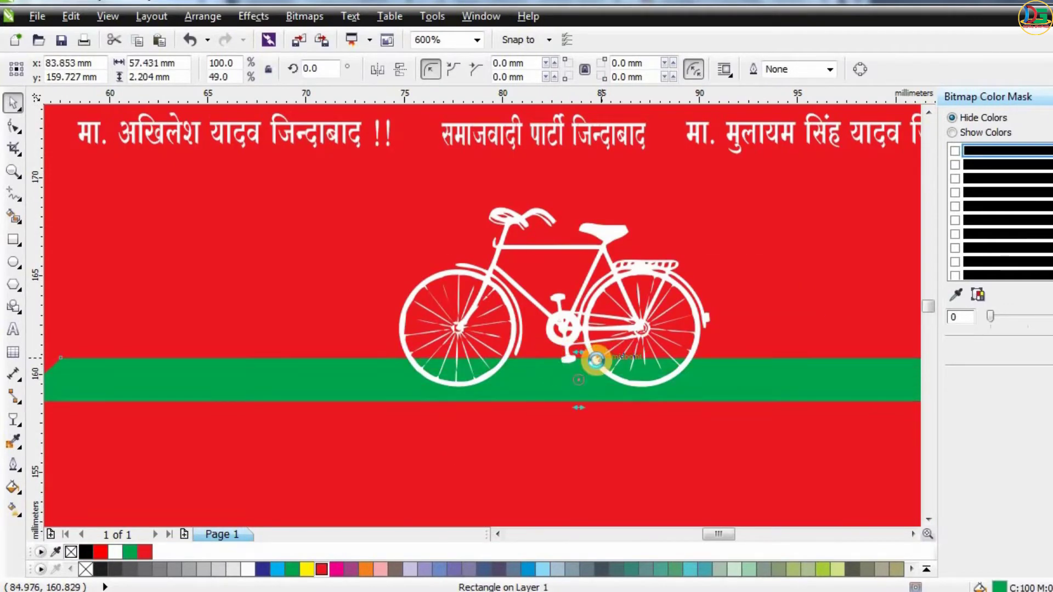
scroll(598, 358, "down", 1)
key("ctrl+z")
left_click(888, 280)
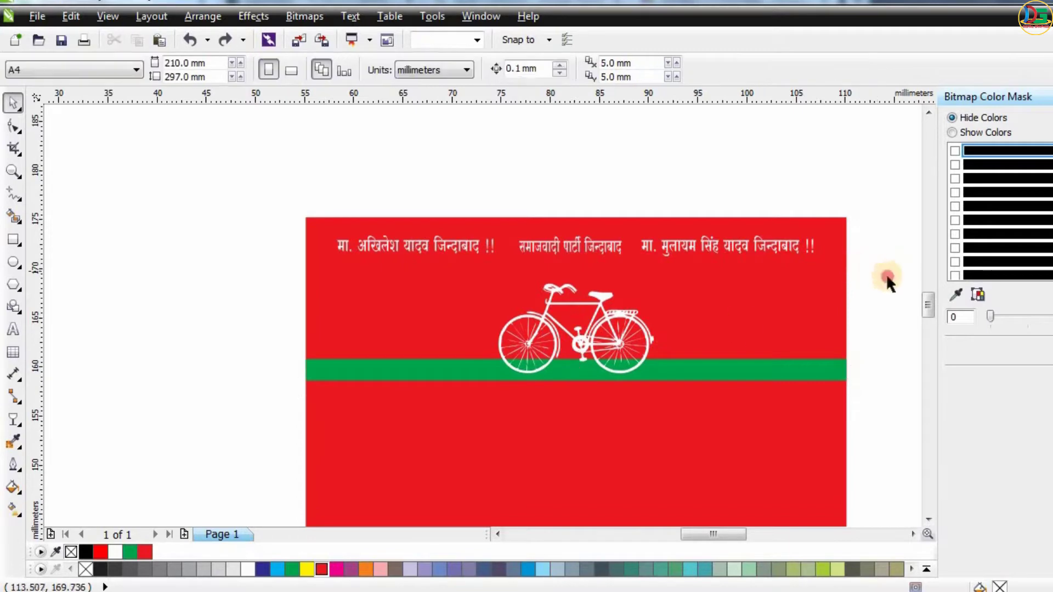
Move the slogan text 'टूट गयी विकास की डोर, आओ चलें अखिलेश की ओर' onto the card below the green band.
left_click(558, 346)
left_click_drag(579, 341, 573, 326)
scroll(340, 275, "down", 1)
left_click(662, 276)
scroll(685, 236, "down", 2)
scroll(488, 210, "up", 1)
left_click_drag(473, 298, 775, 340)
scroll(677, 282, "down", 1)
scroll(681, 287, "up", 2)
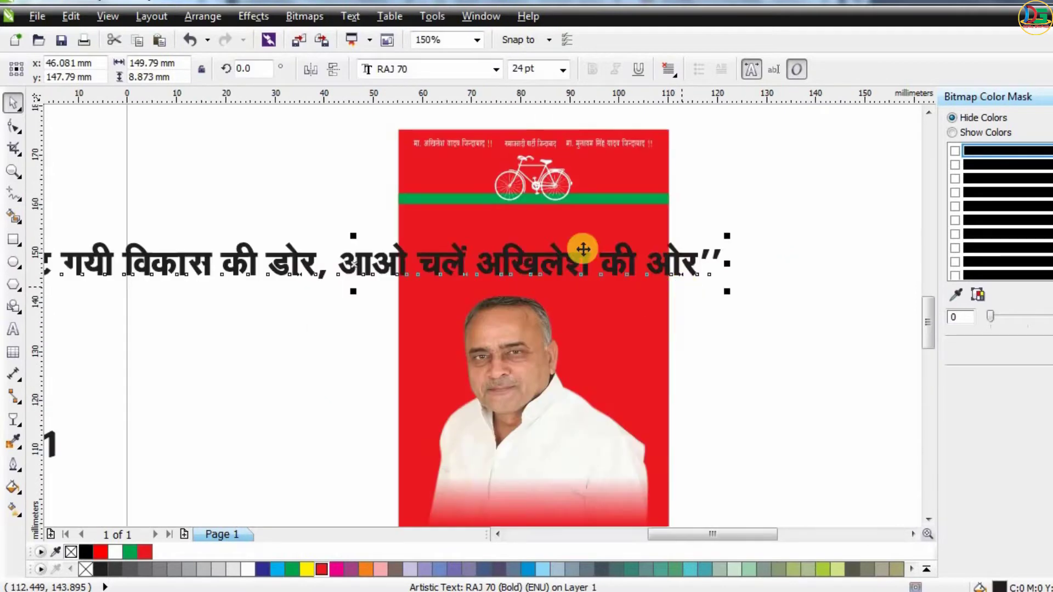
left_click_drag(590, 260, 748, 251)
Change the slogan's font to RAJ 95.
left_click(427, 69)
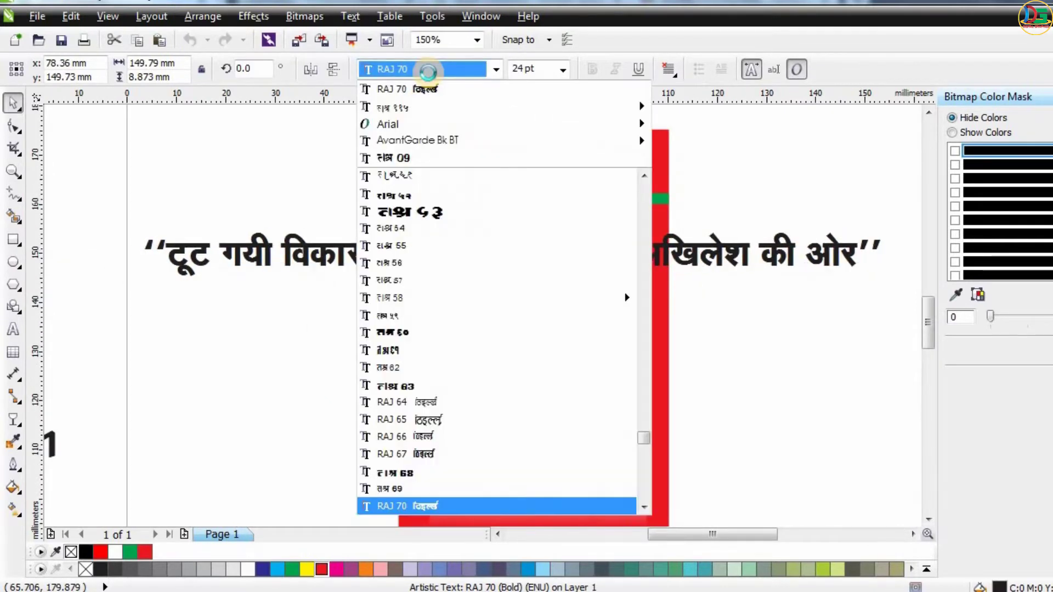
type("Raj 95")
key("Return")
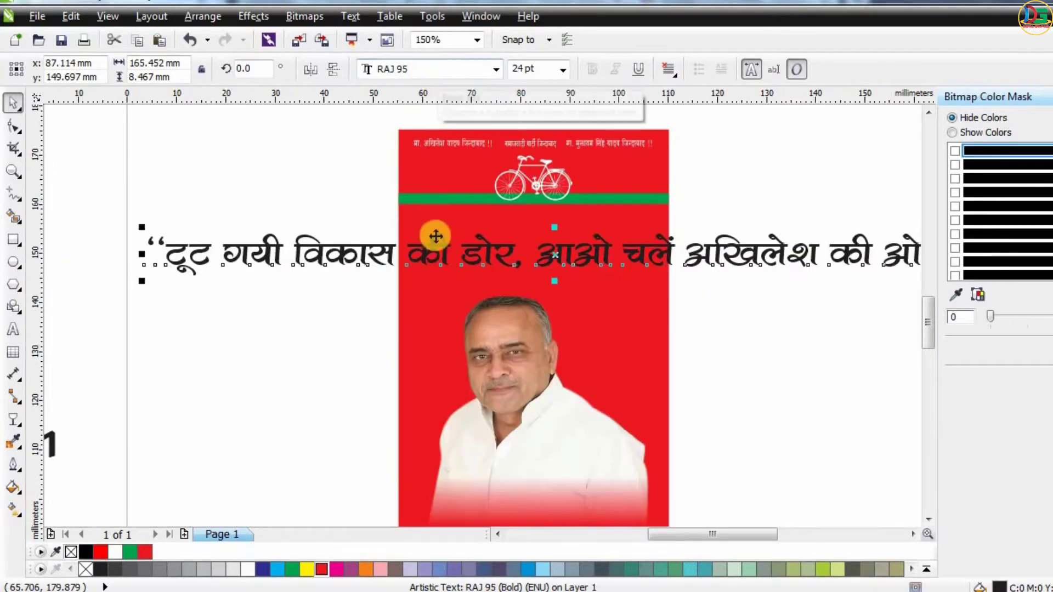
Shrink the slogan to about 10.4 pt and fit it onto the card.
left_click_drag(464, 246, 521, 247)
left_click_drag(198, 225, 427, 242)
scroll(524, 234, "up", 2)
Remove the comma after 'डोर' and break the slogan into two lines.
double_click(690, 286)
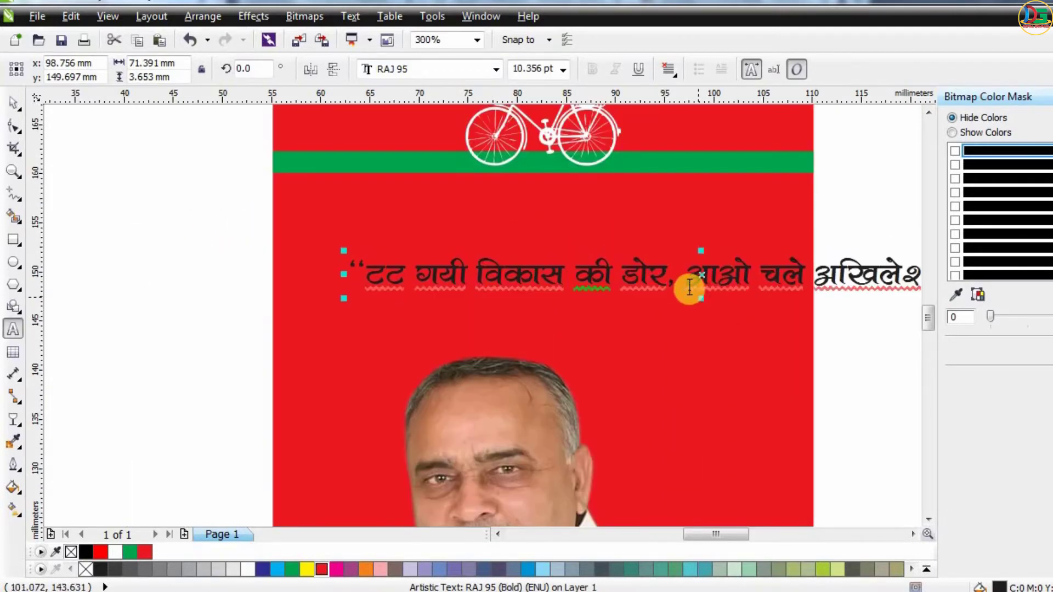
key("BackSpace")
key("Return")
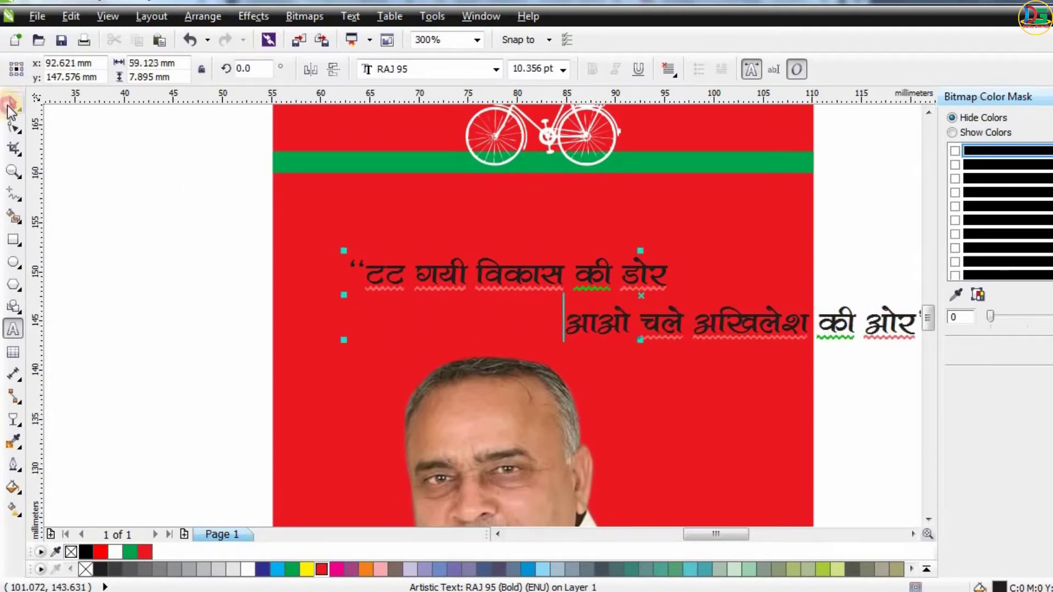
Tighten the slogan's line spacing and move it up under the green band.
left_click(13, 125)
left_click_drag(341, 331, 341, 318)
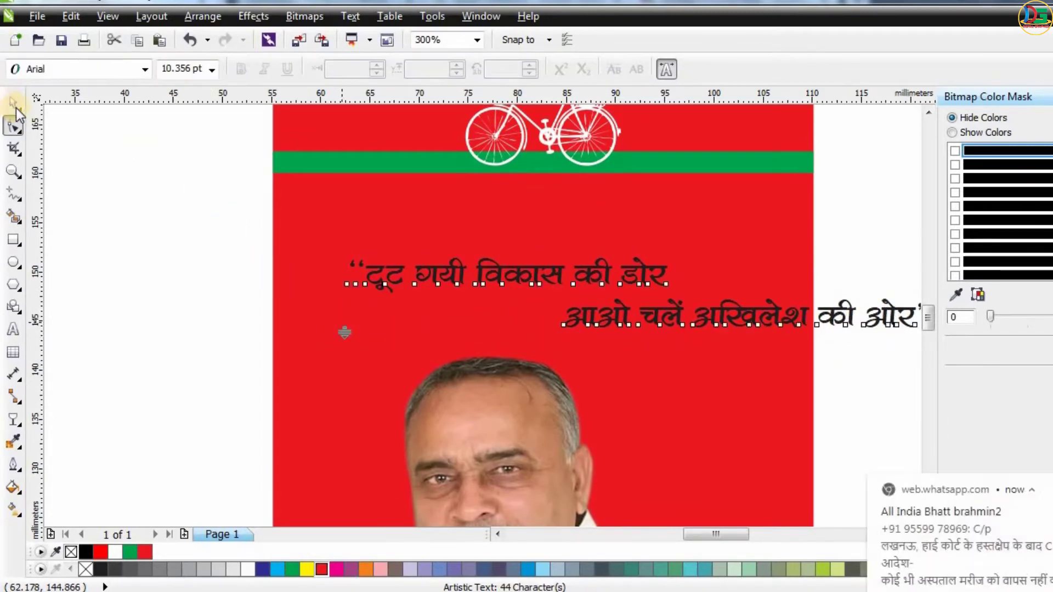
key("space")
left_click_drag(569, 267, 495, 206)
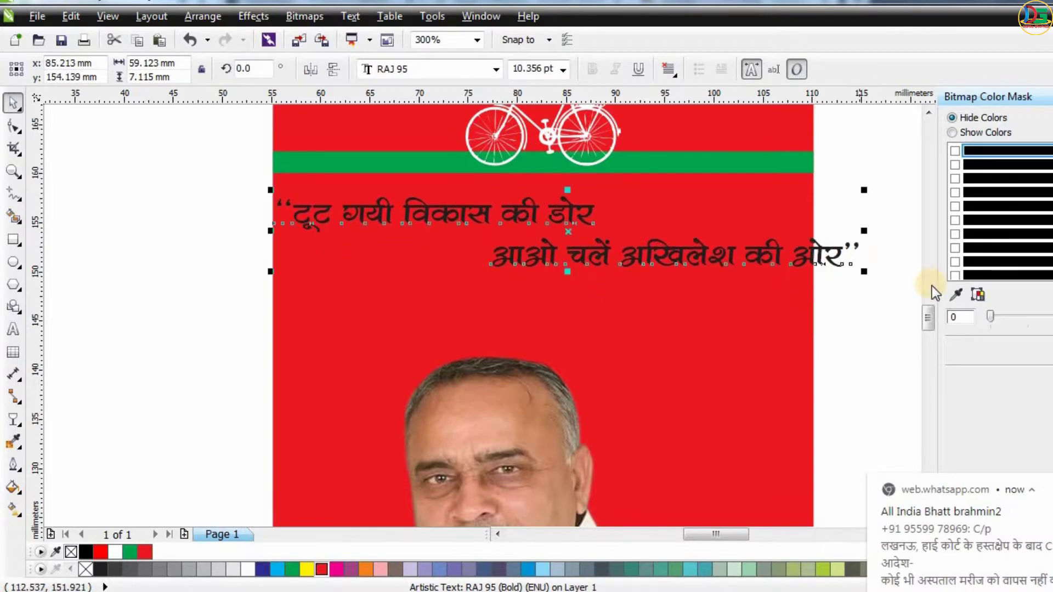
left_click_drag(863, 271, 848, 267)
Center the slogan horizontally on the card.
left_click(777, 341, "shift")
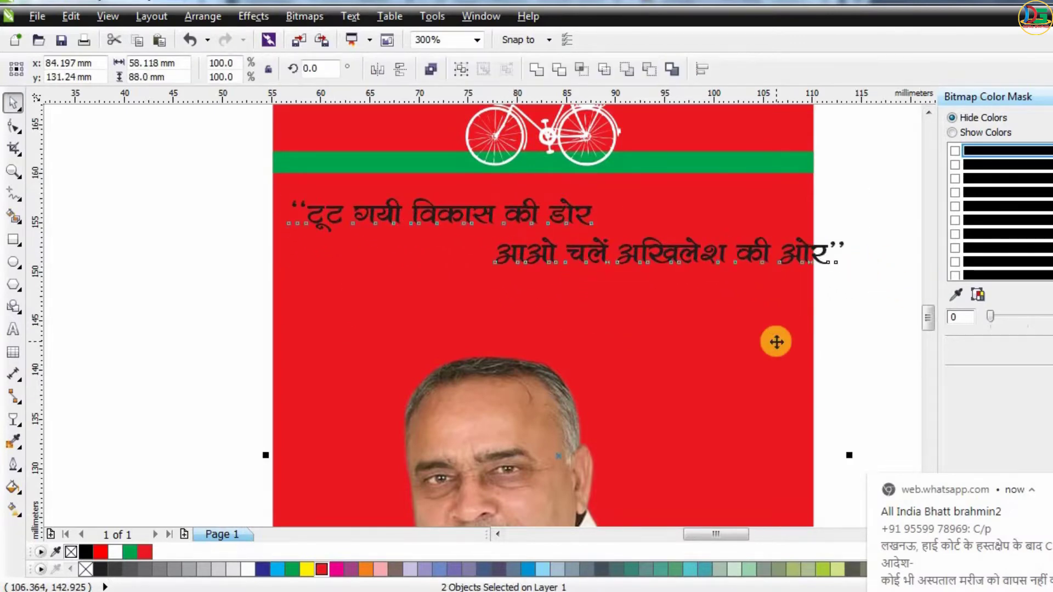
key("c")
Reduce the slogan to about 8.8 pt and place it just below the green band.
left_click(787, 252)
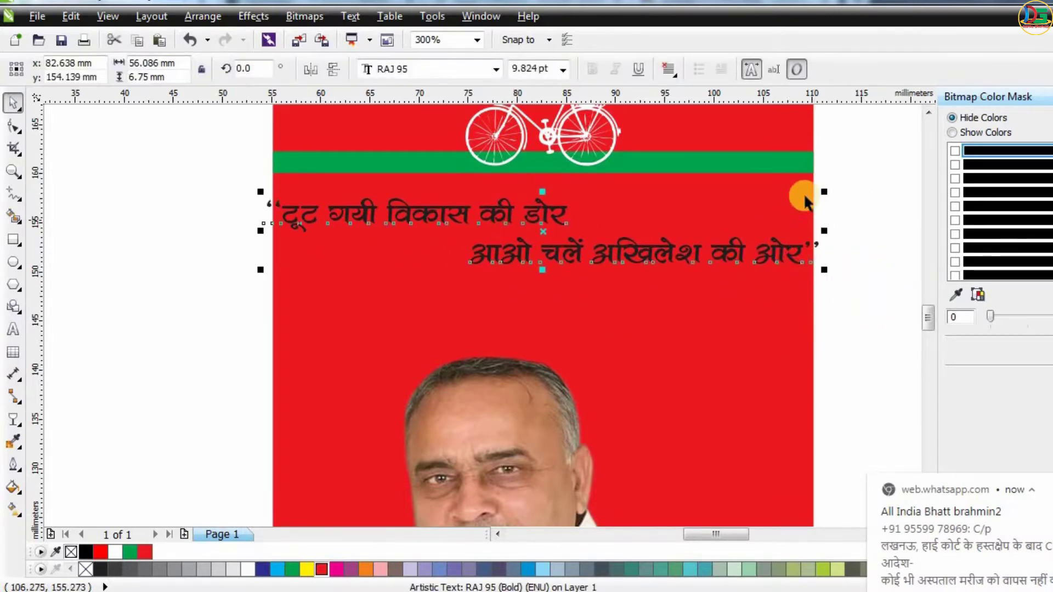
left_click_drag(812, 191, 791, 185)
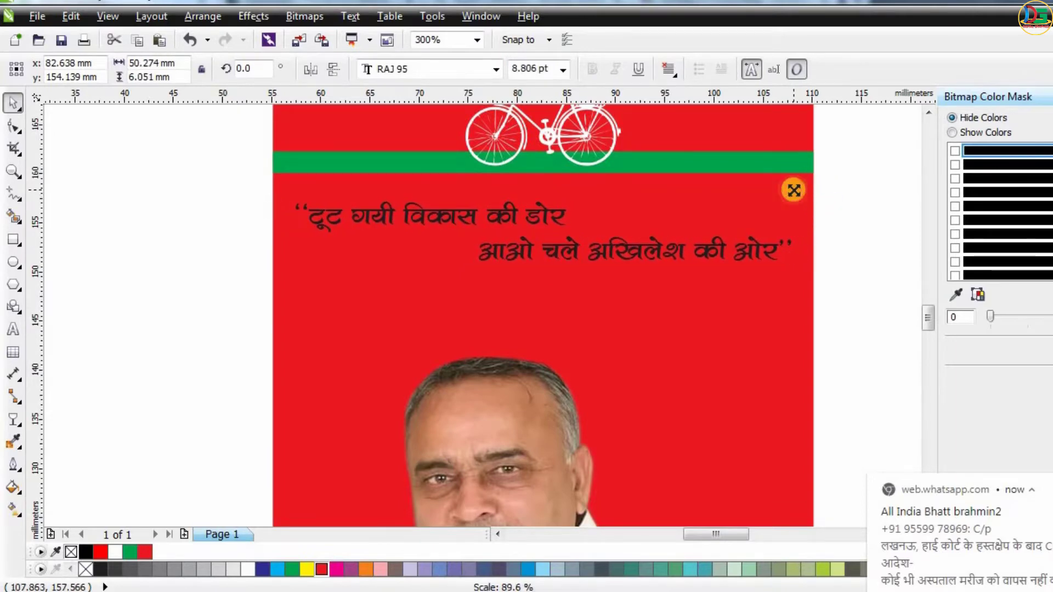
left_click_drag(531, 215, 530, 199)
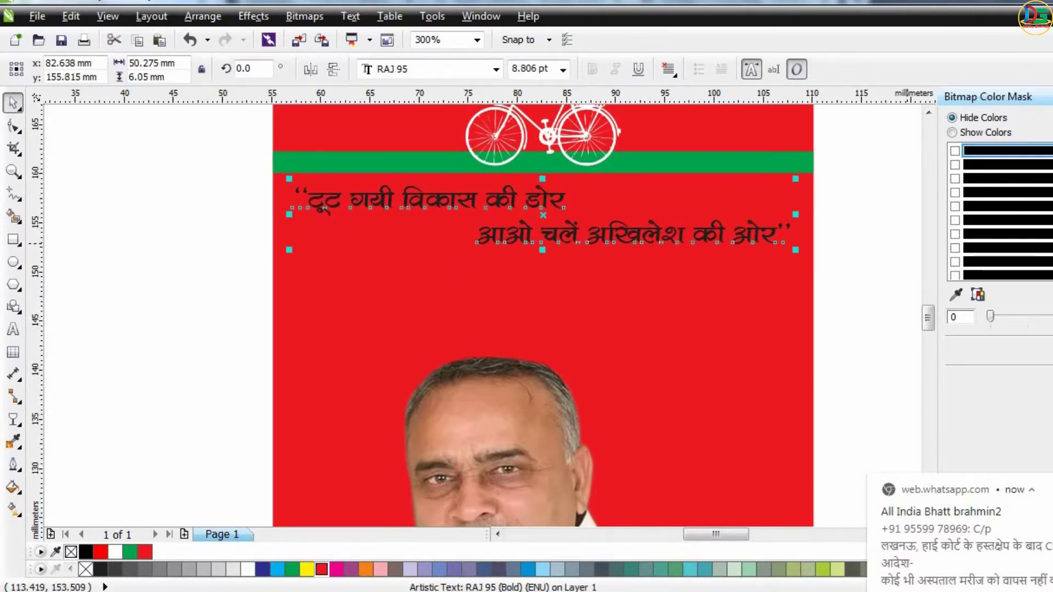
scroll(636, 189, "down", 2)
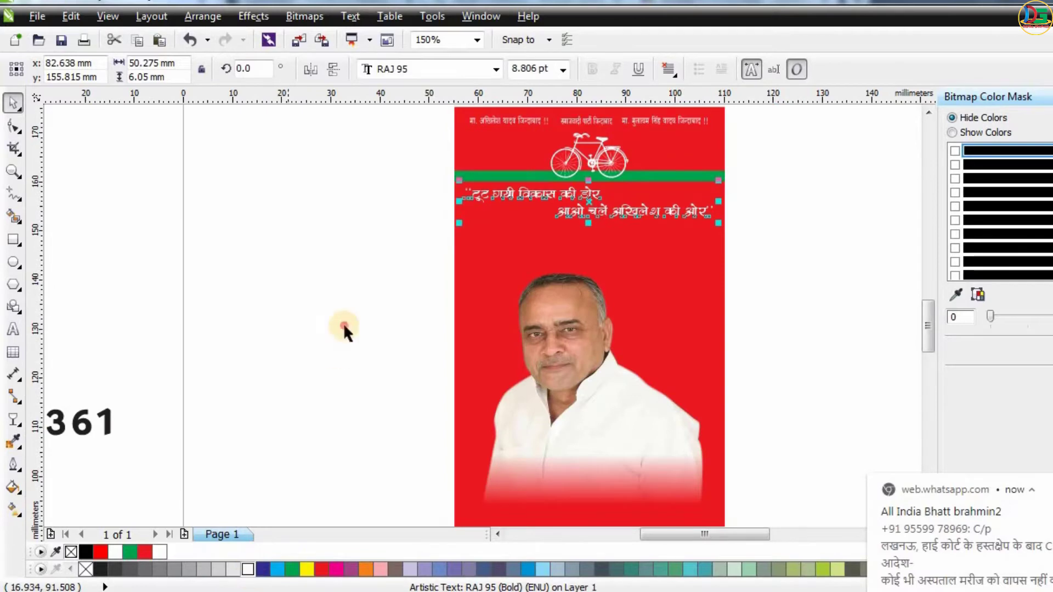
Move the portrait photo up closer to the slogan.
left_click(344, 329)
scroll(291, 307, "down", 2)
scroll(445, 307, "up", 1)
left_click(536, 326)
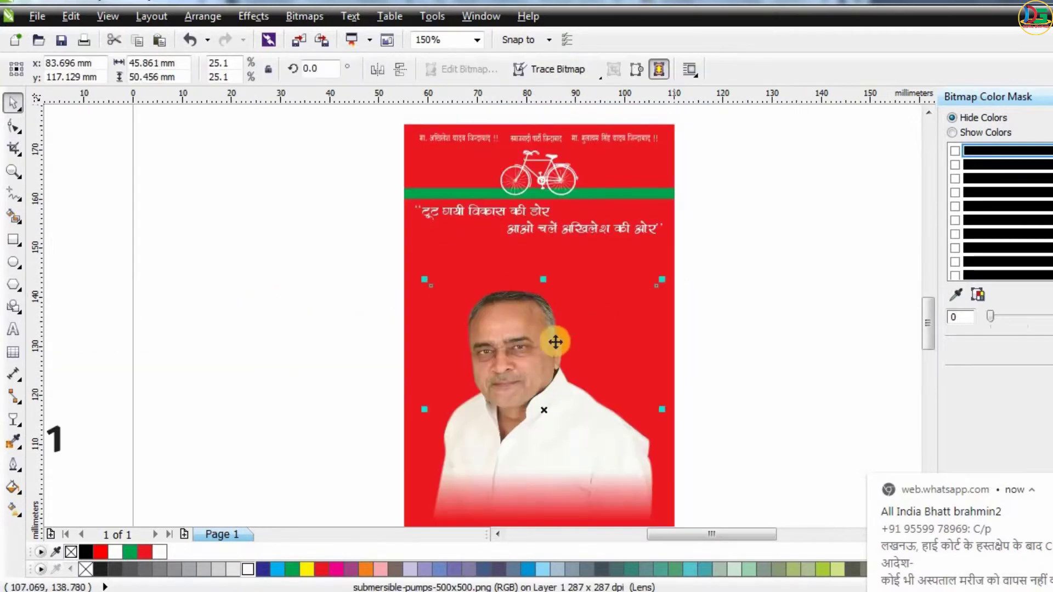
left_click_drag(514, 345, 522, 304)
left_click(811, 278)
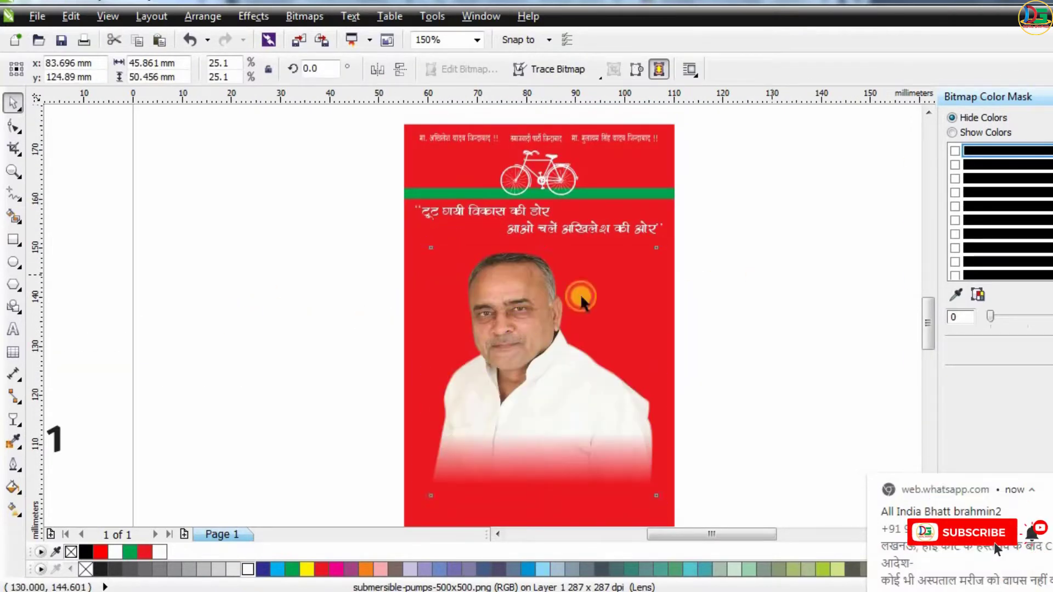
Draw an ellipse about 129 x 62 mm across the card's bottom edge and fill it green.
scroll(532, 304, "down", 1)
left_click(14, 262)
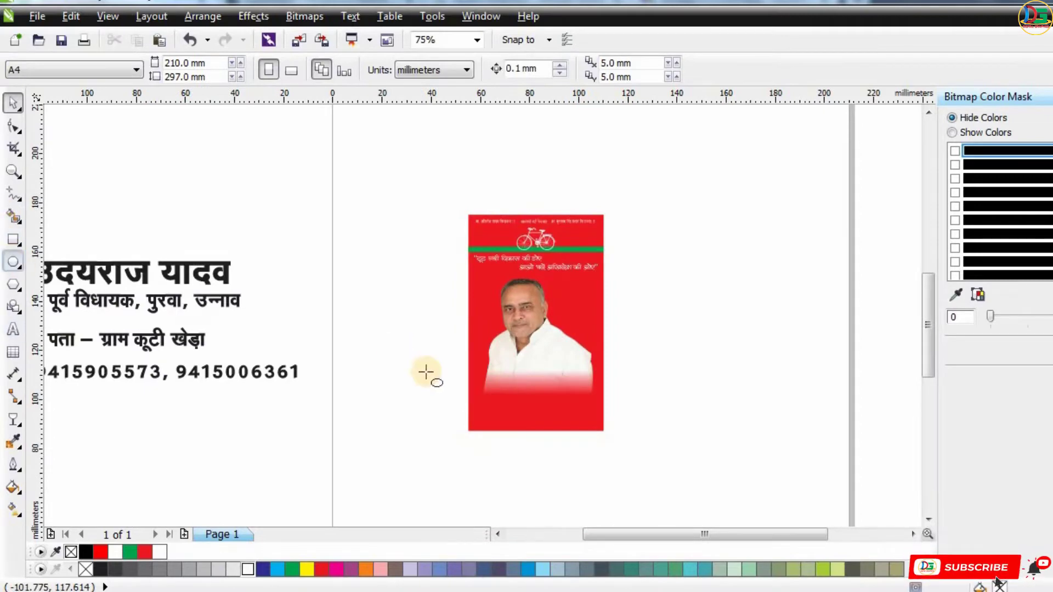
left_click_drag(424, 363, 739, 513)
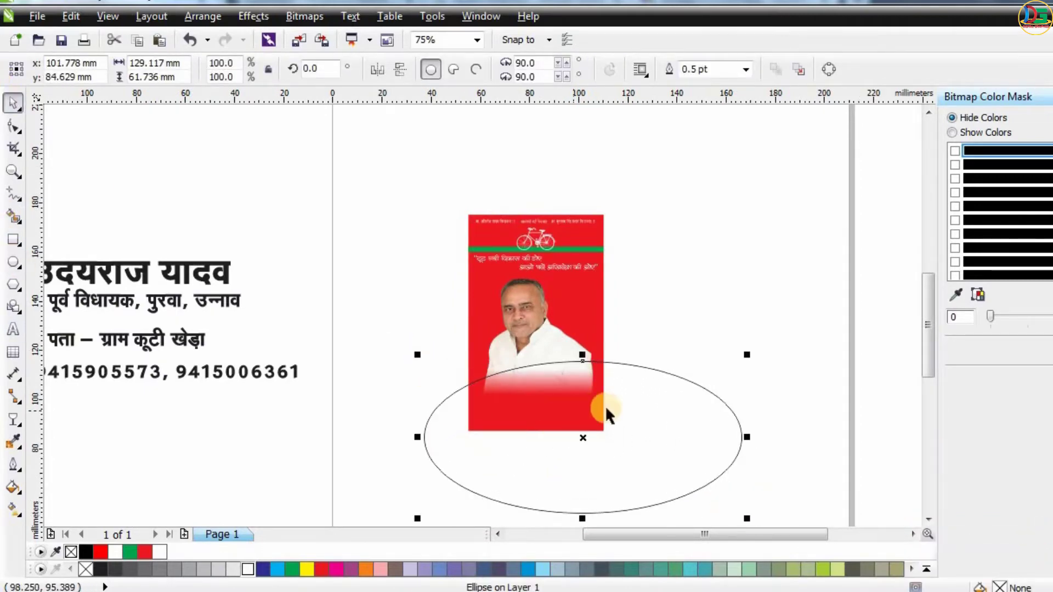
left_click(293, 570)
Place the green ellipse inside the card as PowerClip contents.
right_click(555, 450)
left_click(597, 3)
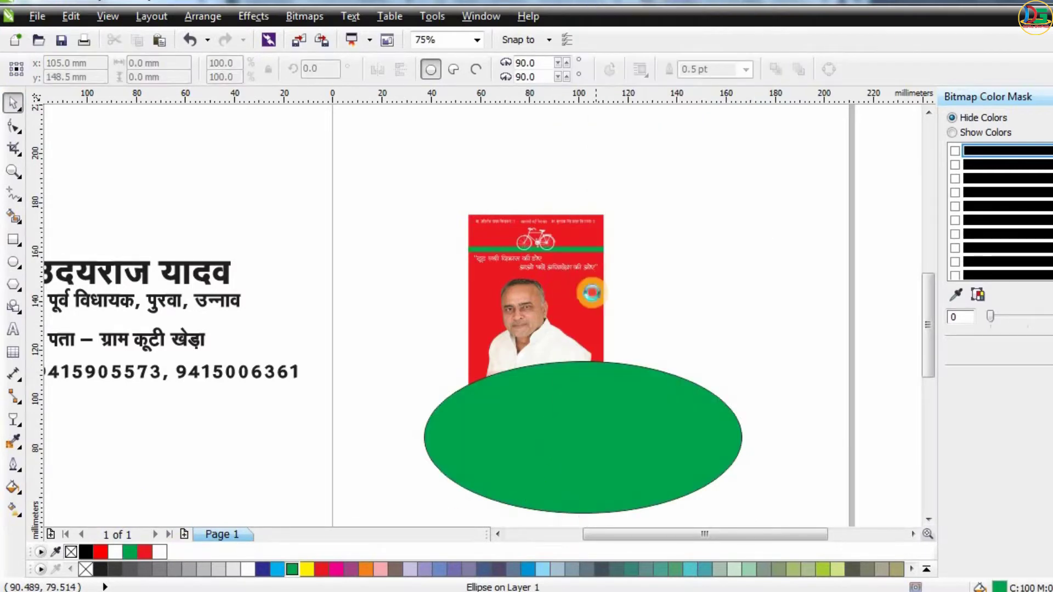
left_click(592, 293)
left_click(586, 352)
left_click(483, 235)
left_click(438, 307)
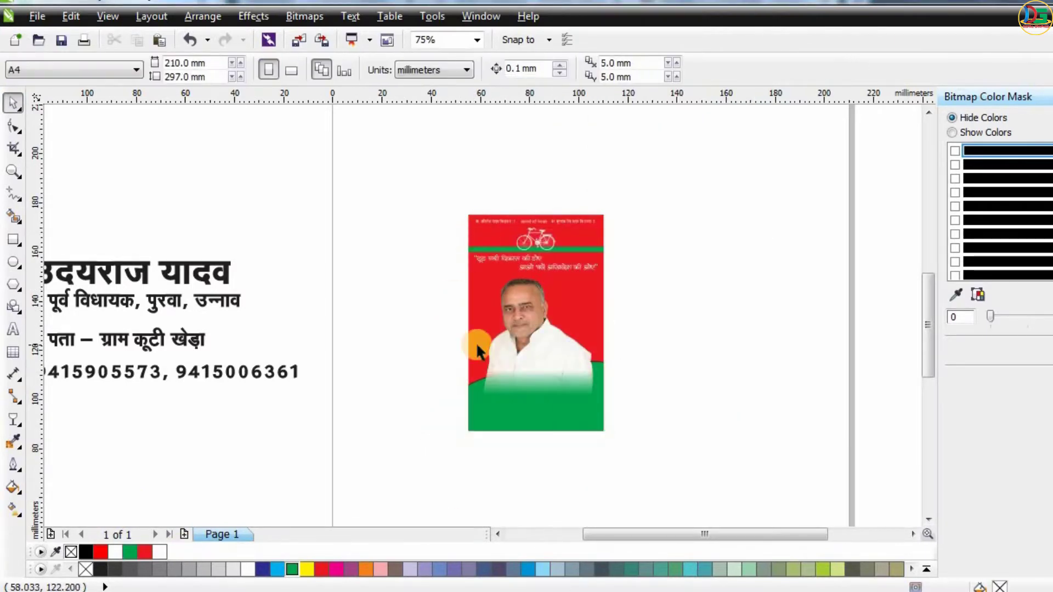
Place the portrait photo inside the card as PowerClip contents.
scroll(476, 342, "up", 2)
right_click(626, 330)
left_click(669, 3)
left_click(653, 249)
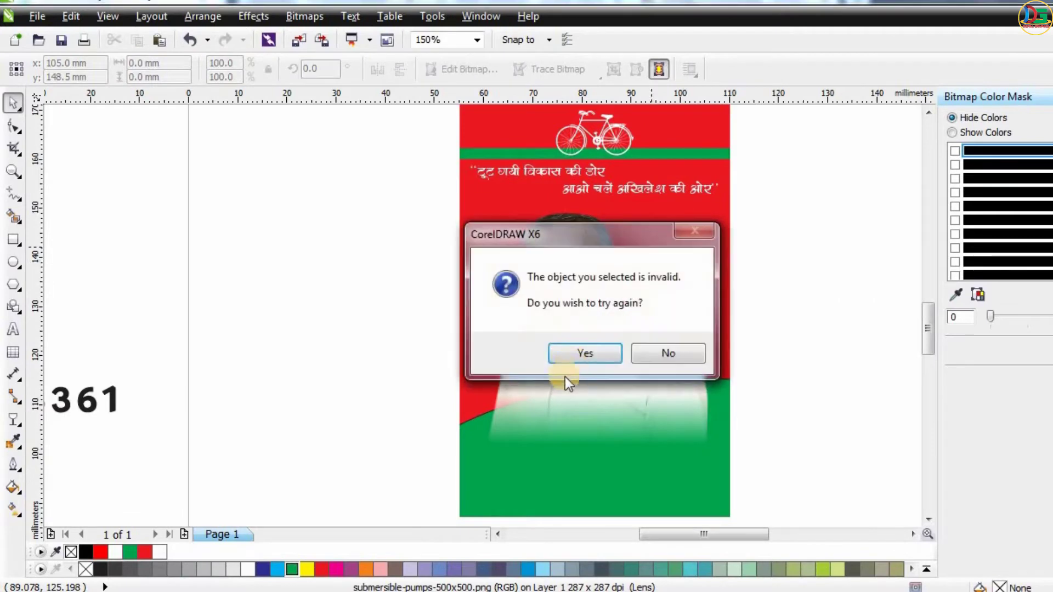
left_click(573, 352)
left_click(709, 129)
scroll(663, 235, "down", 1)
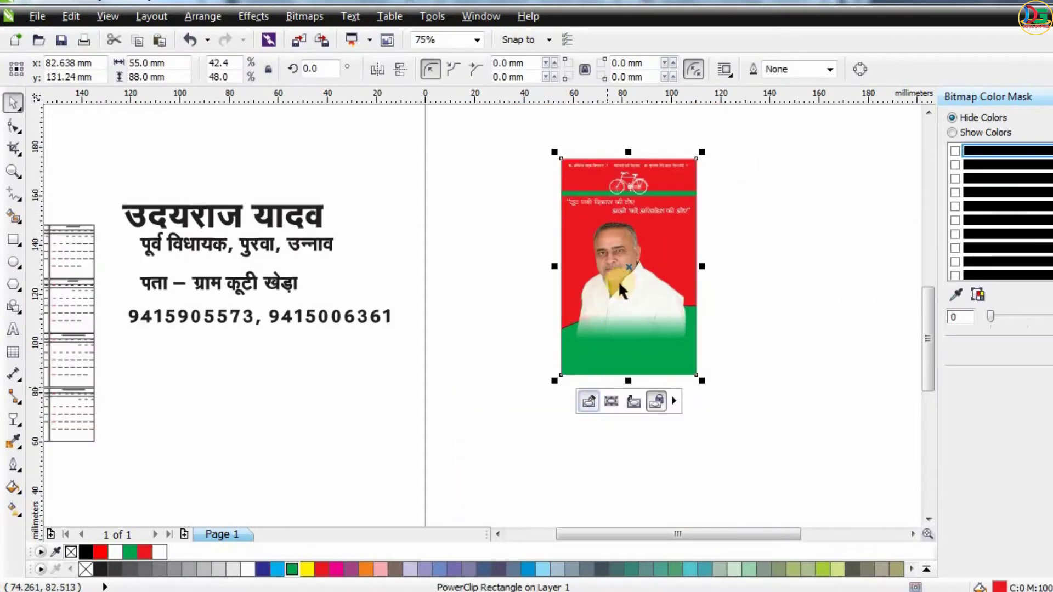
Send the portrait to the back within the card's PowerClip contents.
left_click(619, 274)
key("shift+Page_Down")
left_click(853, 202)
scroll(656, 329, "up", 1)
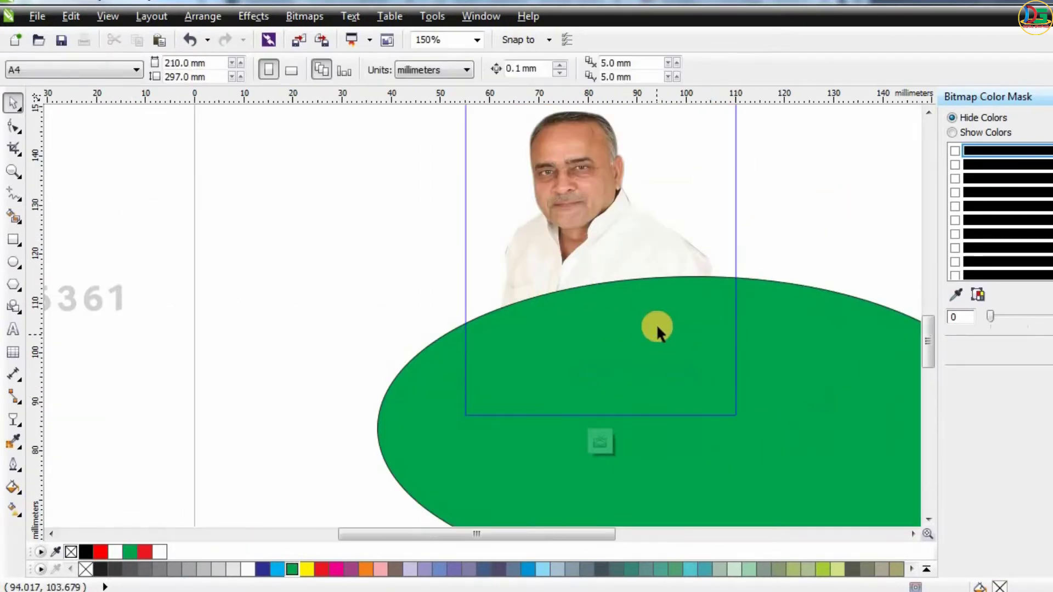
Remove the outline from the green ellipse.
scroll(640, 329, "down", 2)
scroll(639, 329, "up", 1)
left_click(640, 328)
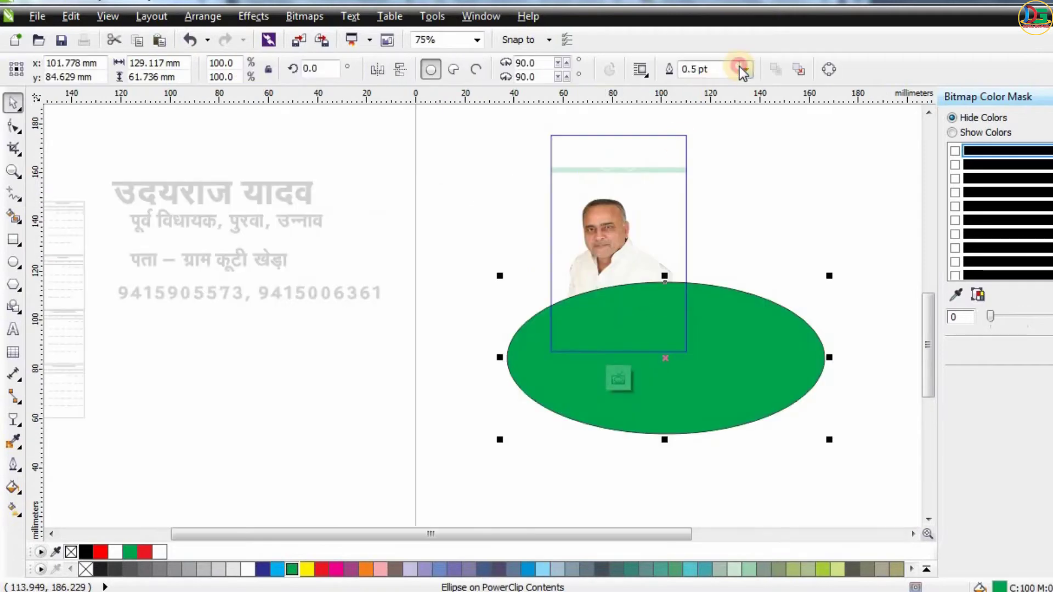
left_click(743, 69)
left_click(706, 83)
Add a light green copy of the ellipse offset to the left, behind the dark green ellipse.
scroll(616, 314, "up", 1)
left_click_drag(616, 315, 540, 327)
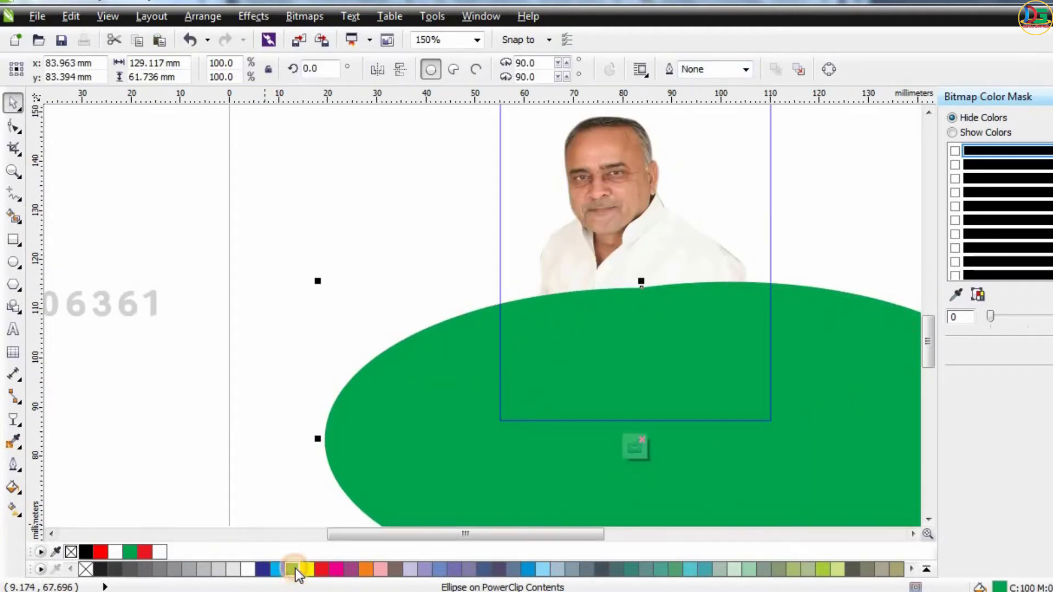
left_click_drag(296, 572, 305, 572)
left_click_drag(308, 533, 309, 529)
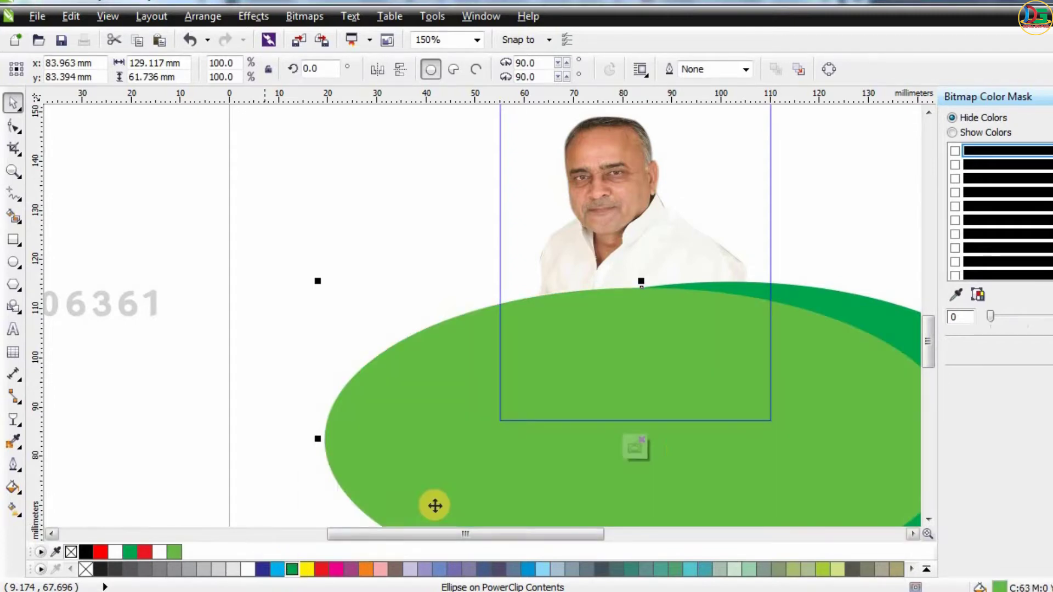
left_click(636, 448)
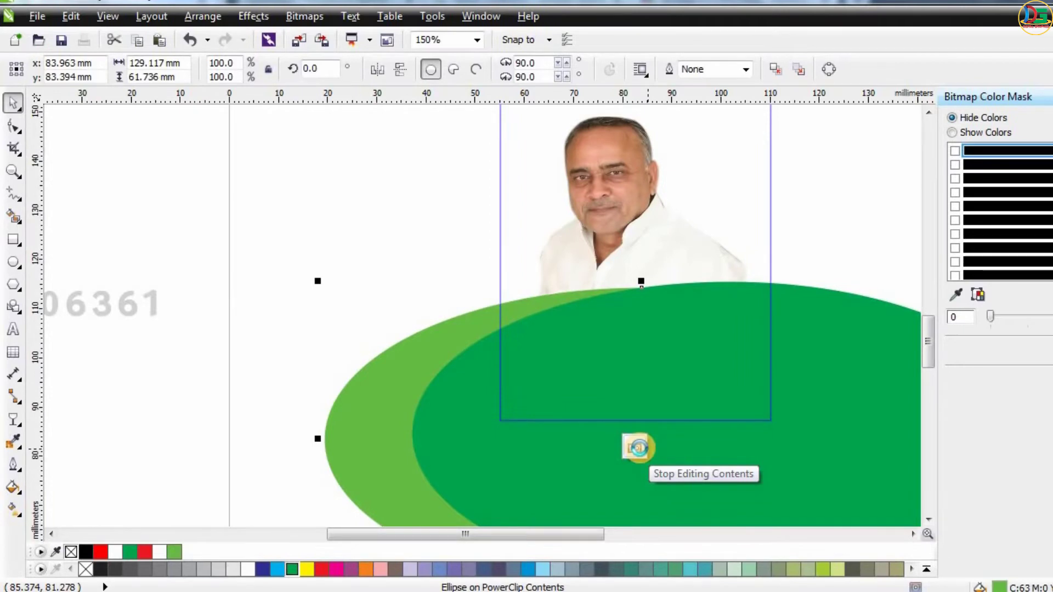
Reopen the card's contents and nudge both green ellipses down slightly.
scroll(677, 357, "down", 2)
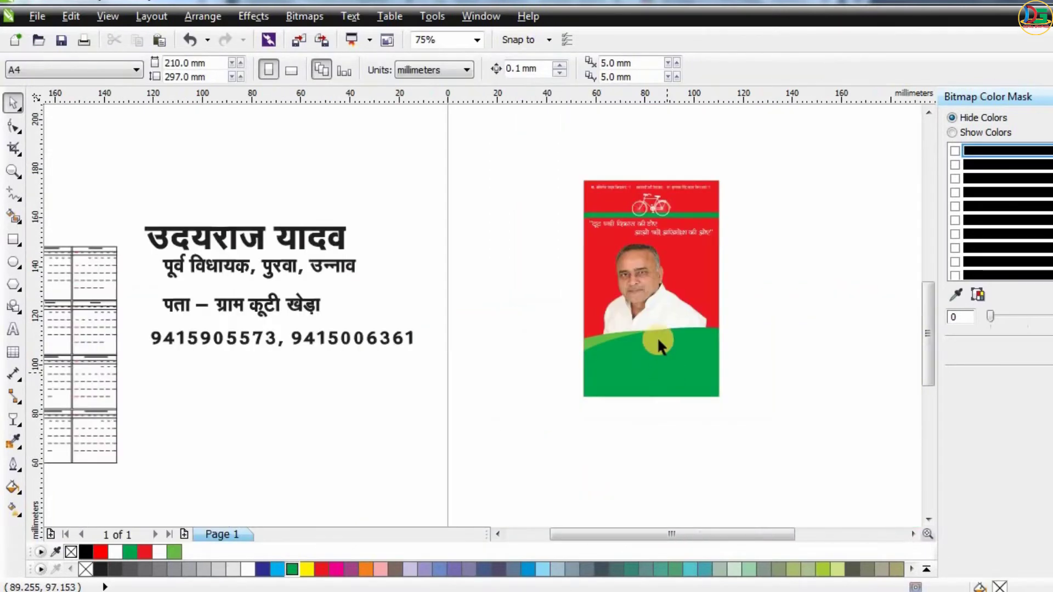
left_click(658, 340)
left_click(795, 371)
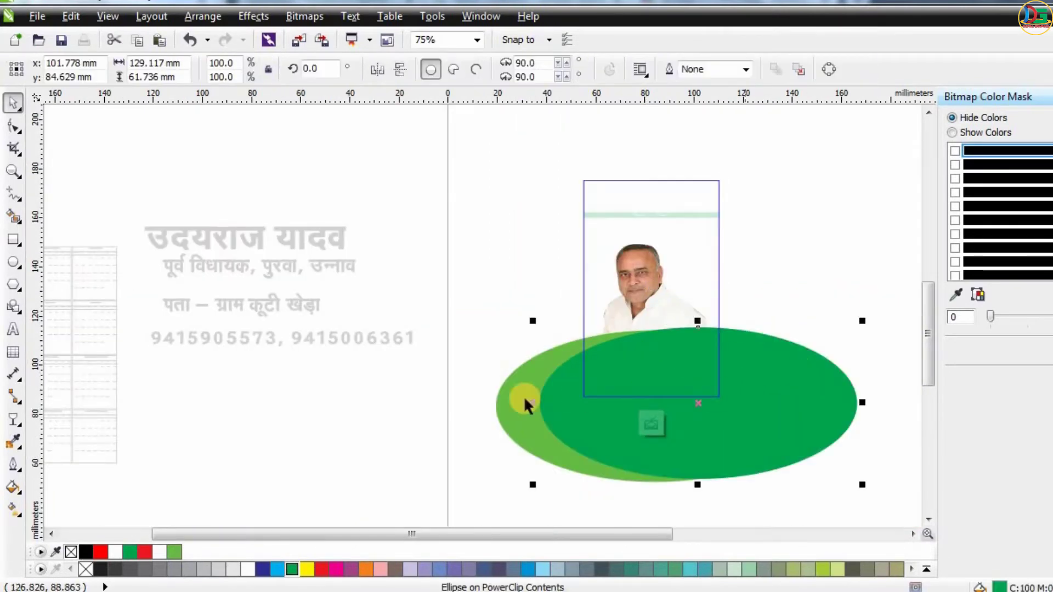
left_click(507, 399, "shift")
key("Down")
key("Down")
key("Down")
key("Down")
key("Down")
key("Down")
key("Down")
key("Down")
key("Down")
key("Down")
key("Down")
key("Down")
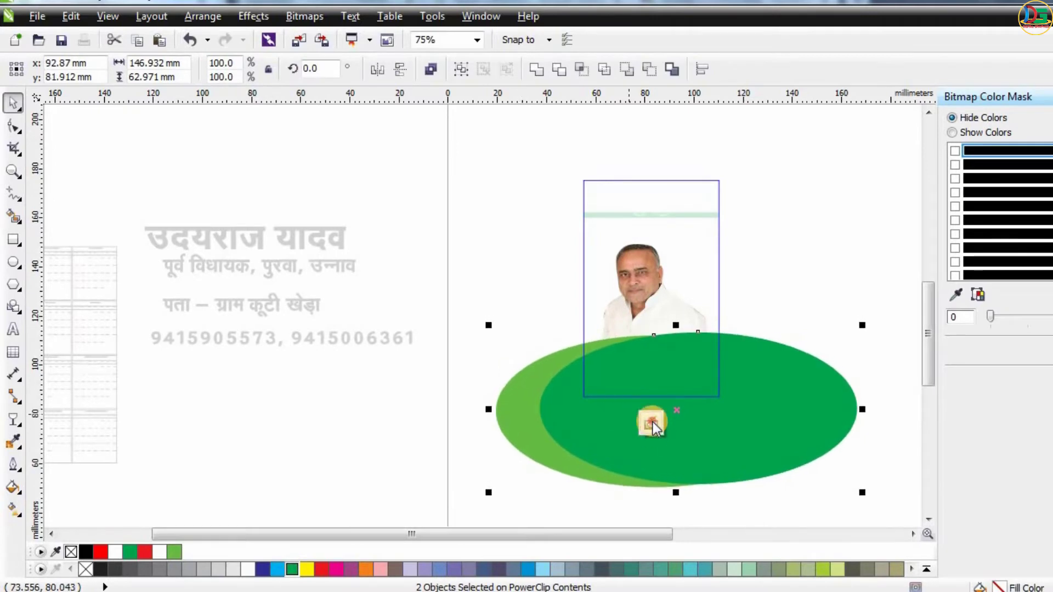
left_click(652, 423)
Inspect the card's lower section with the green curves and portrait.
left_click(794, 295)
scroll(626, 341, "down", 1)
scroll(639, 329, "up", 3)
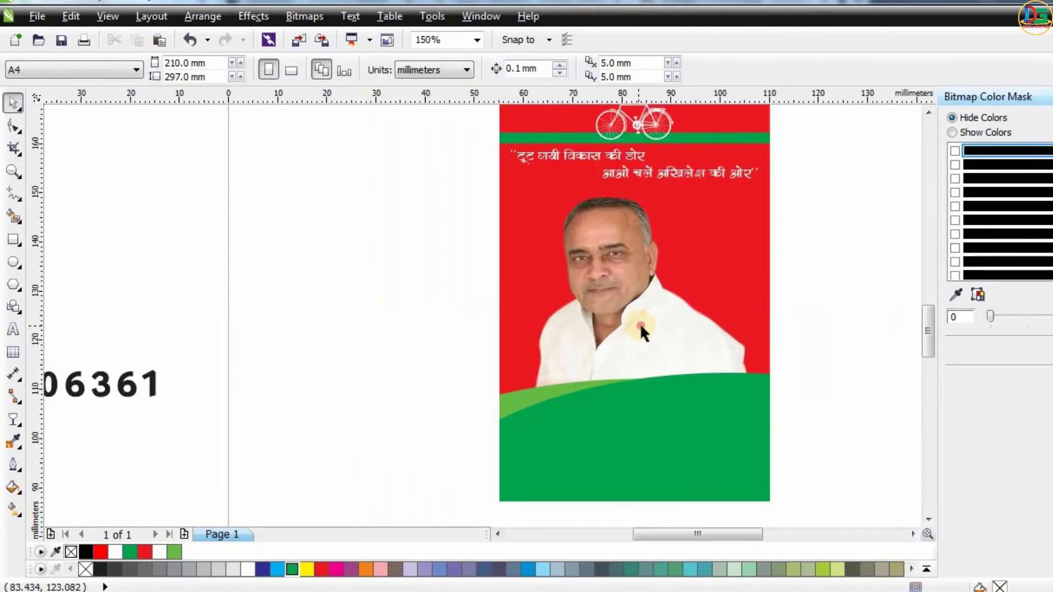
left_click(586, 327)
scroll(561, 351, "down", 1)
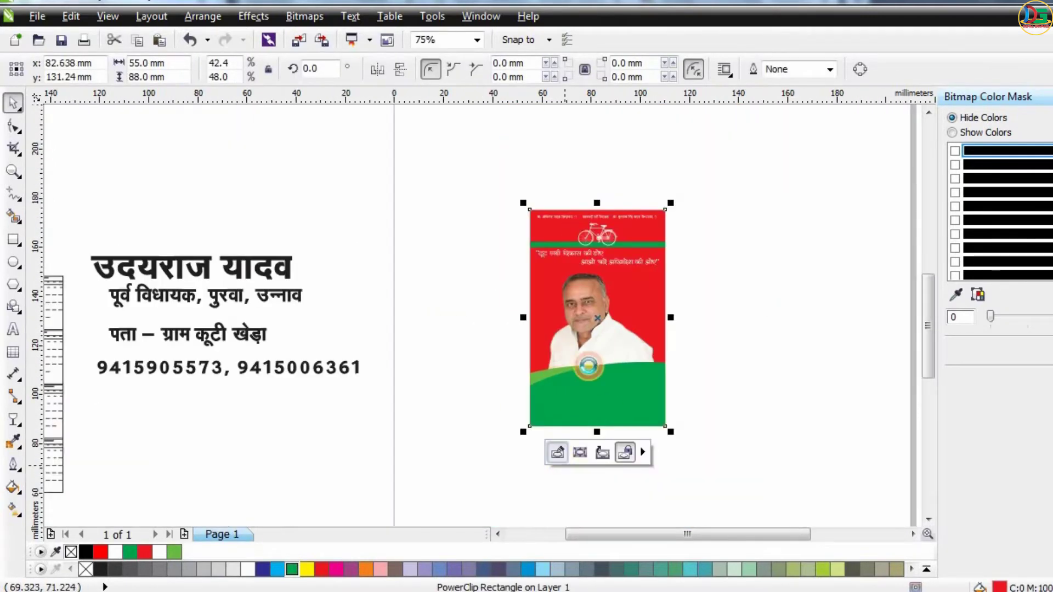
Inspect the portrait photo inside the card's contents at closer zoom.
left_click(593, 326)
left_click_drag(662, 401, 670, 410)
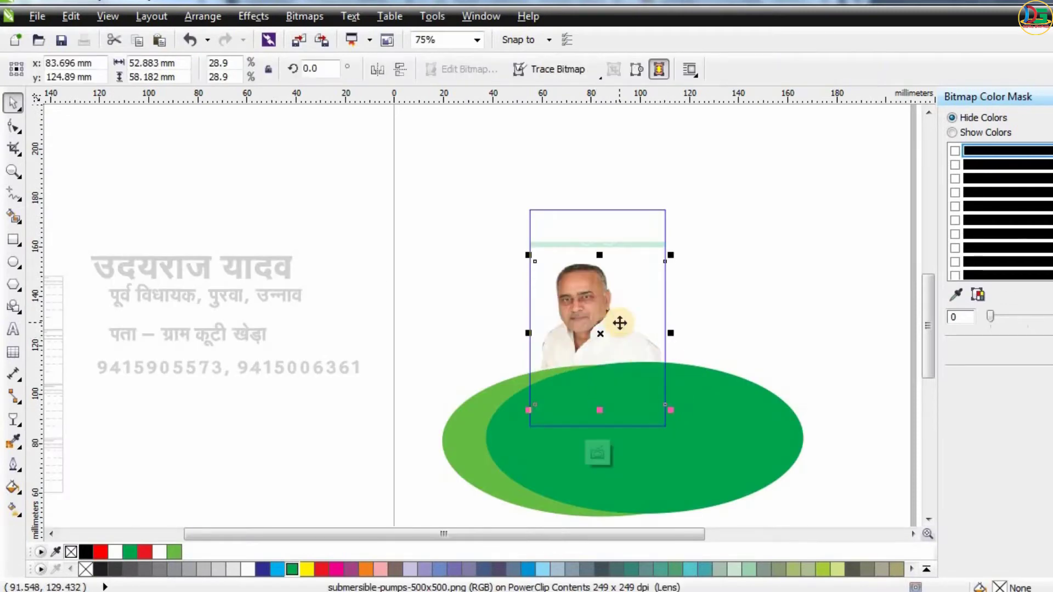
scroll(615, 322, "up", 1)
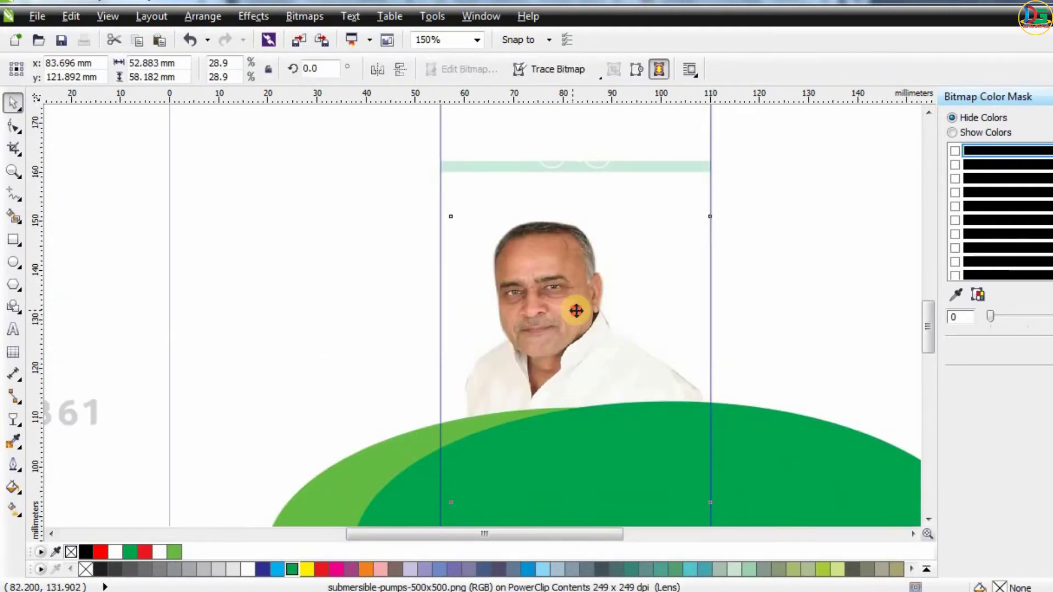
scroll(570, 309, "down", 1)
left_click(572, 445)
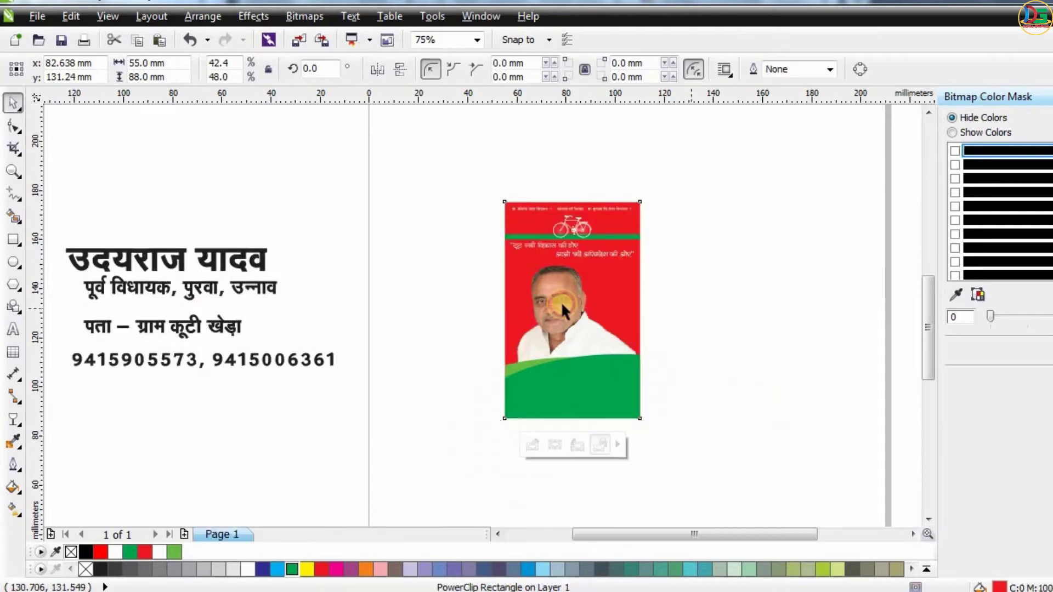
left_click_drag(633, 263, 631, 264)
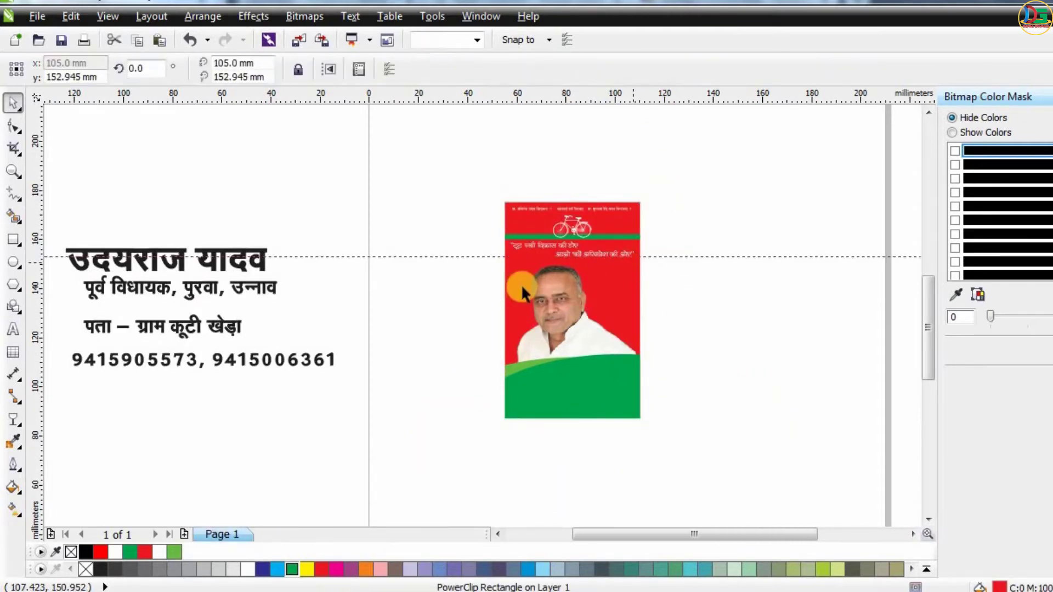
scroll(457, 284, "up", 1)
scroll(581, 343, "down", 1)
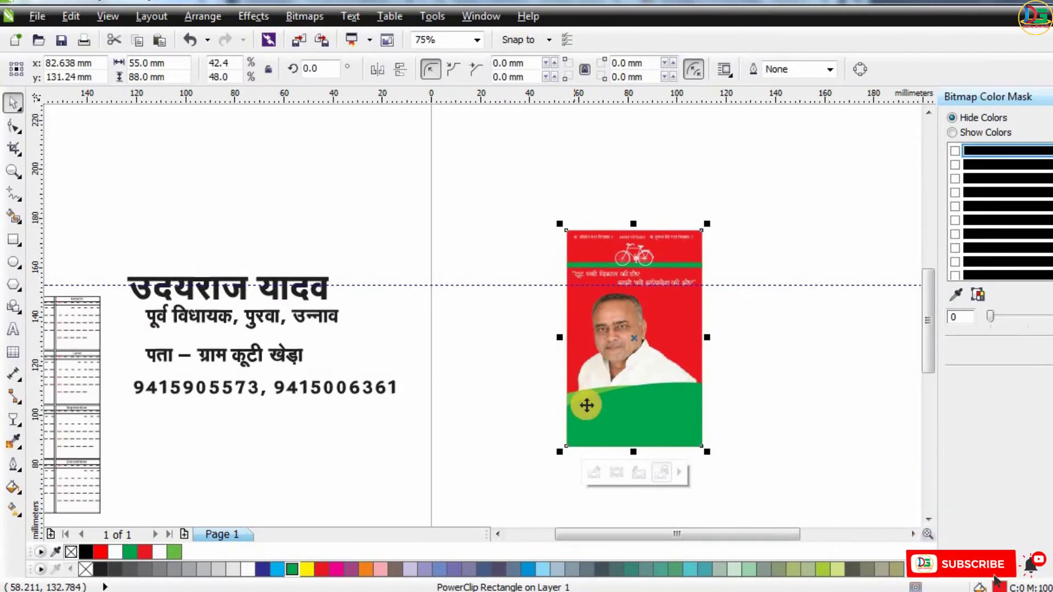
Edit the card's contents and nudge the portrait photo down slightly.
left_click(594, 472)
scroll(623, 302, "up", 1)
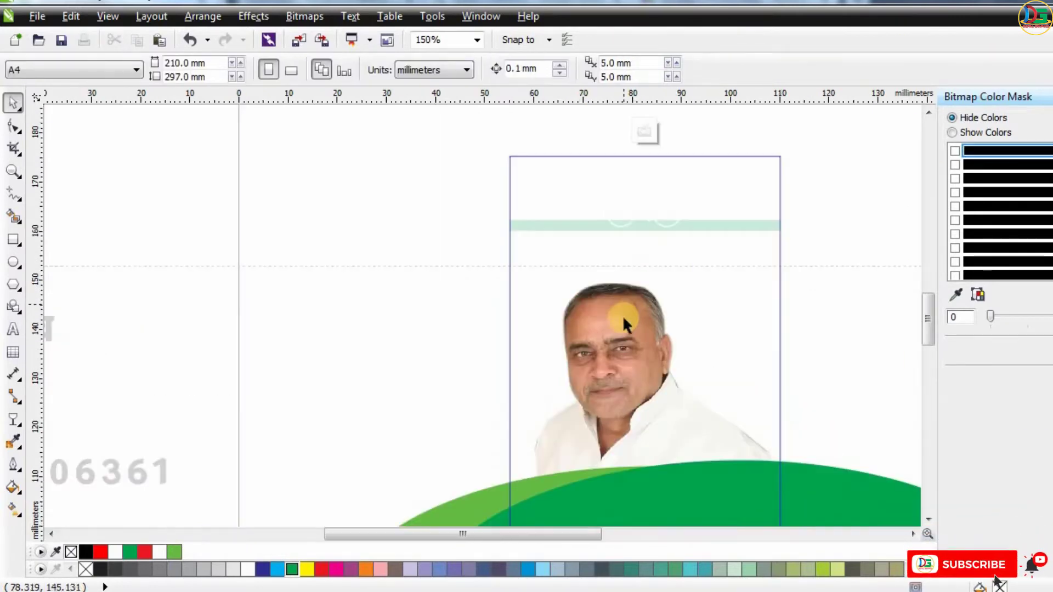
left_click(622, 314)
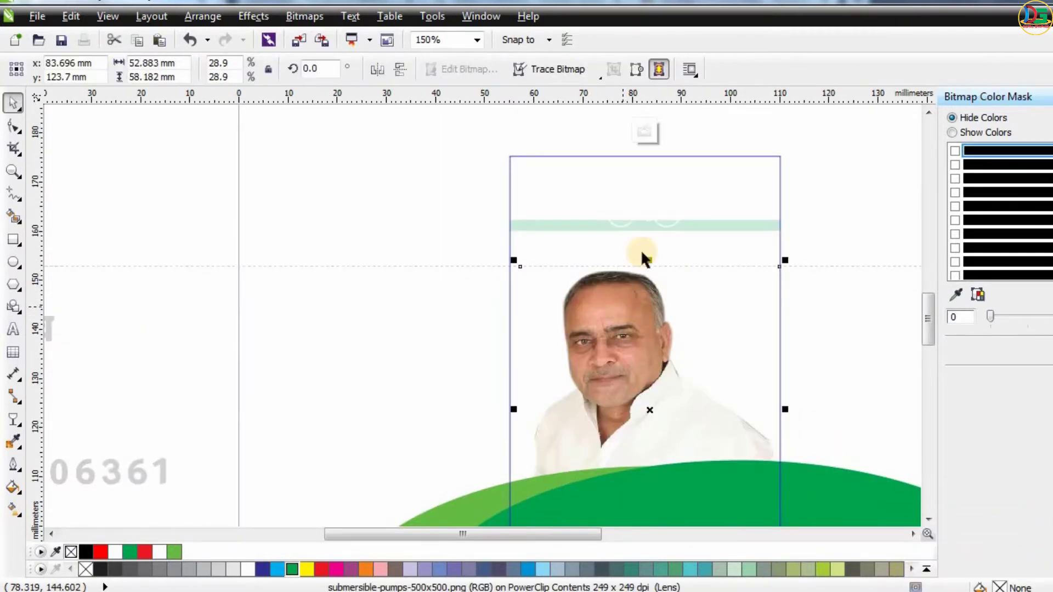
left_click(638, 140)
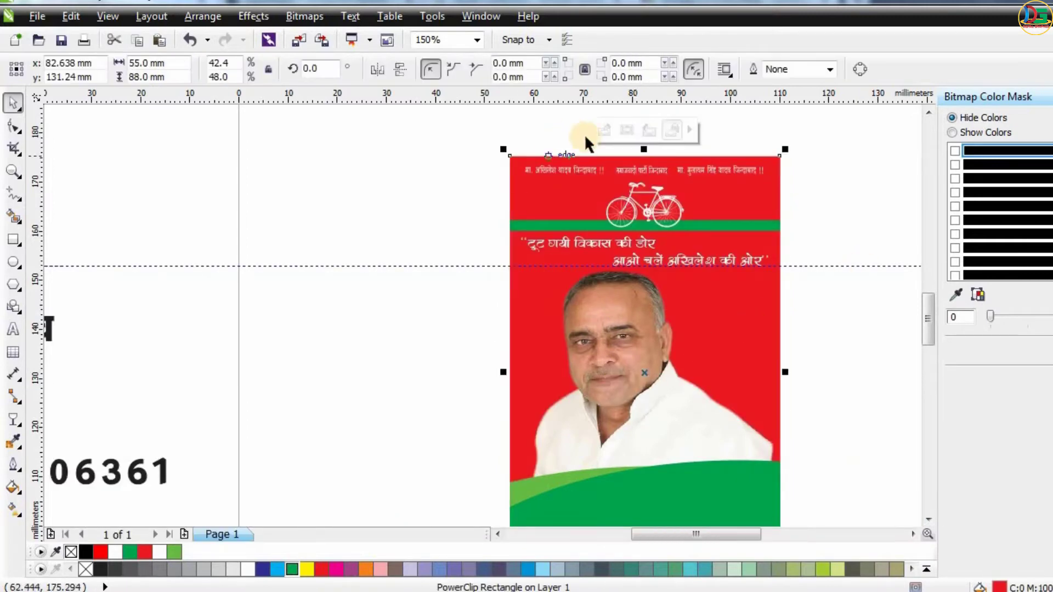
double_click(603, 364)
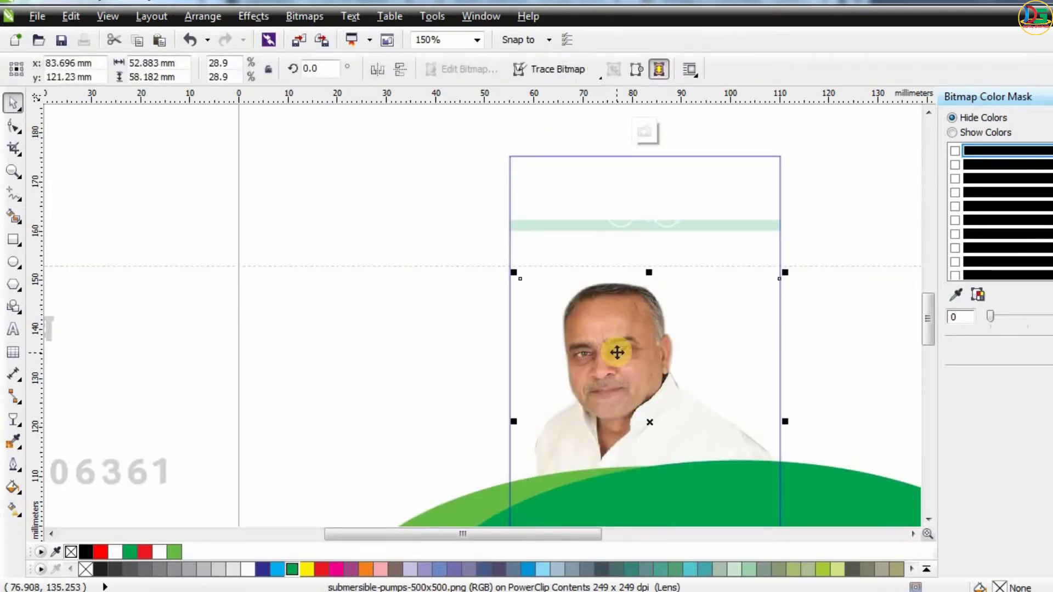
key("Down")
key("Down")
key("Down")
key("Down")
key("Down")
left_click(648, 132)
left_click(865, 113)
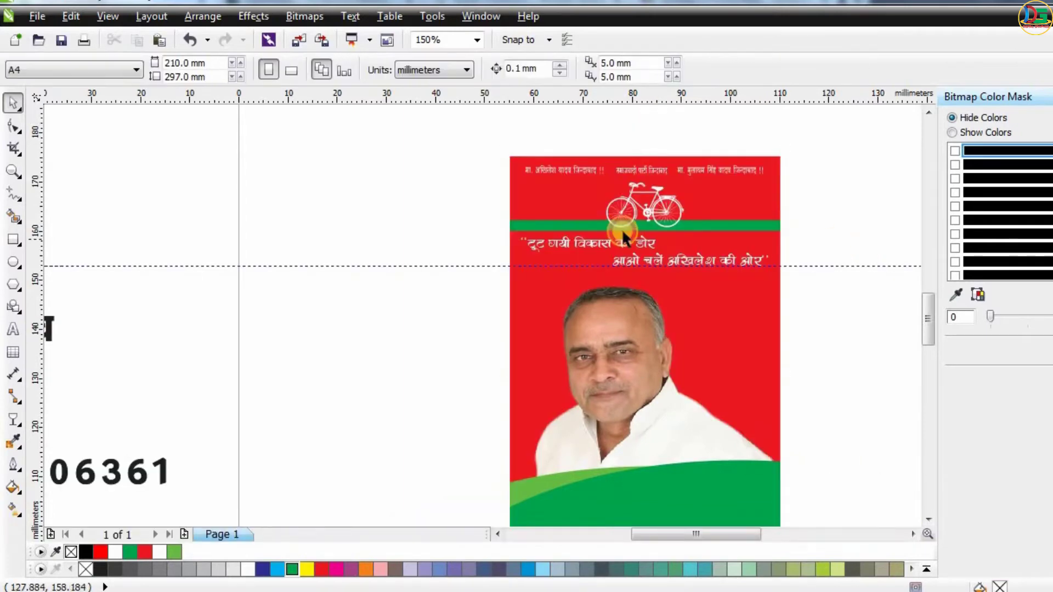
Open the card's contents to check the two green ellipses, then leave editing.
scroll(622, 230, "down", 1)
left_click(613, 378)
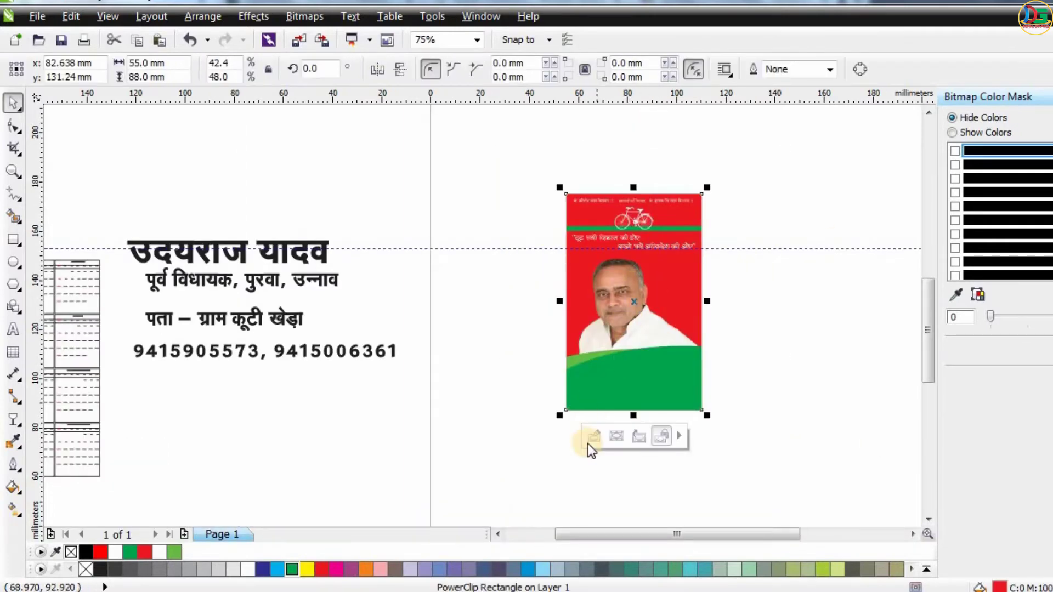
double_click(609, 407)
left_click(487, 426, "shift")
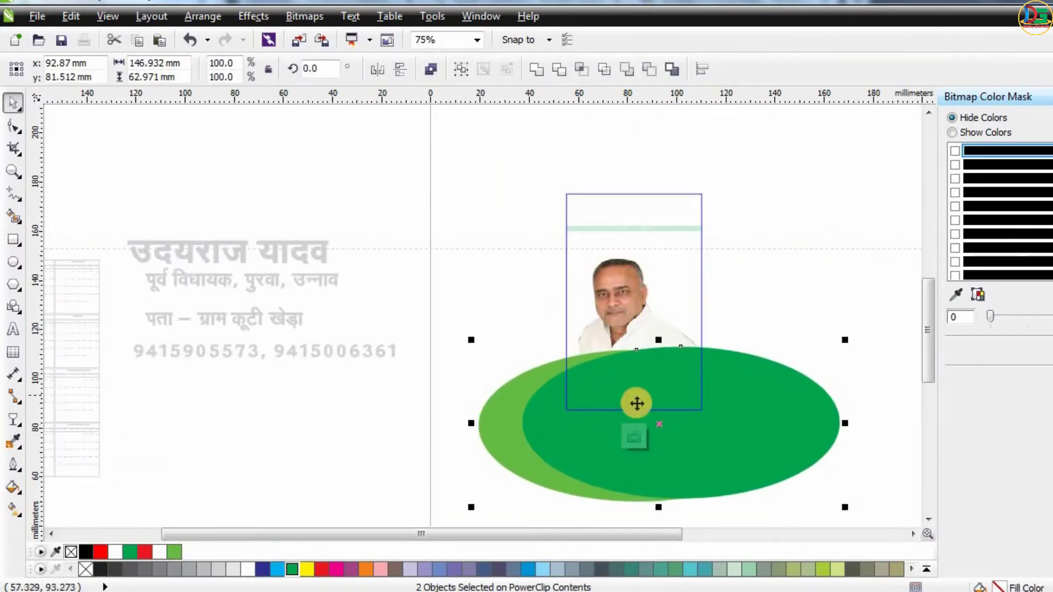
left_click(634, 437)
left_click(794, 318)
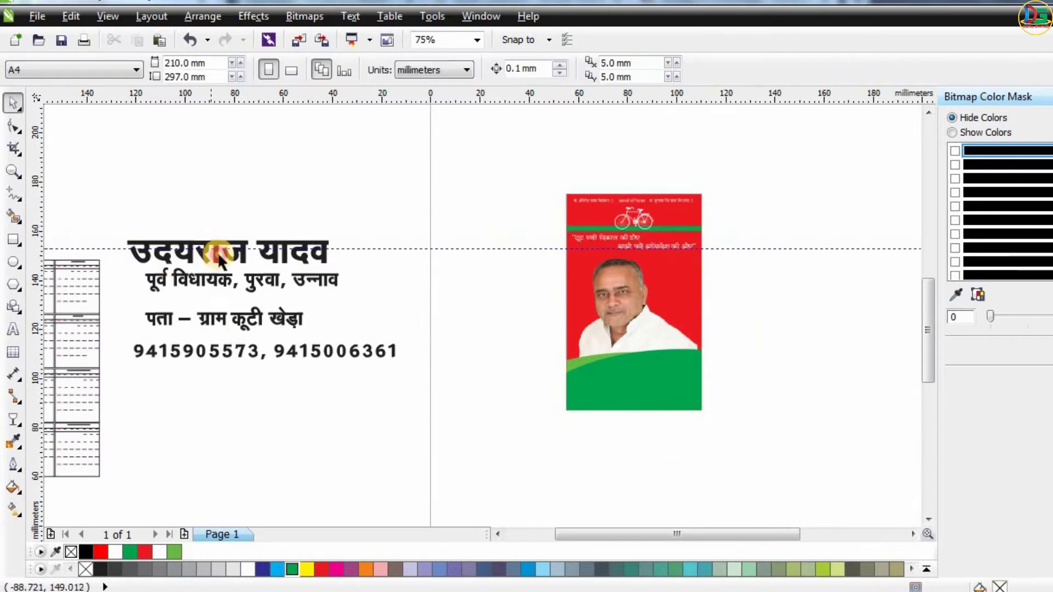
Move the name heading onto the card and set its font to RAJ 115.
left_click(218, 260)
left_click_drag(251, 250, 580, 391)
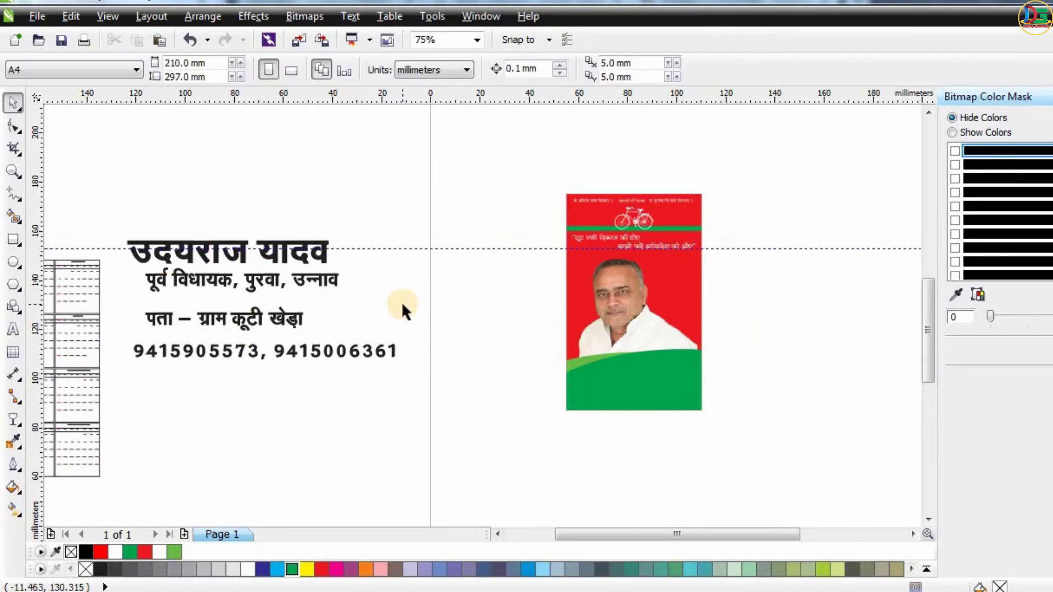
left_click_drag(305, 252, 683, 369)
scroll(683, 370, "up", 2)
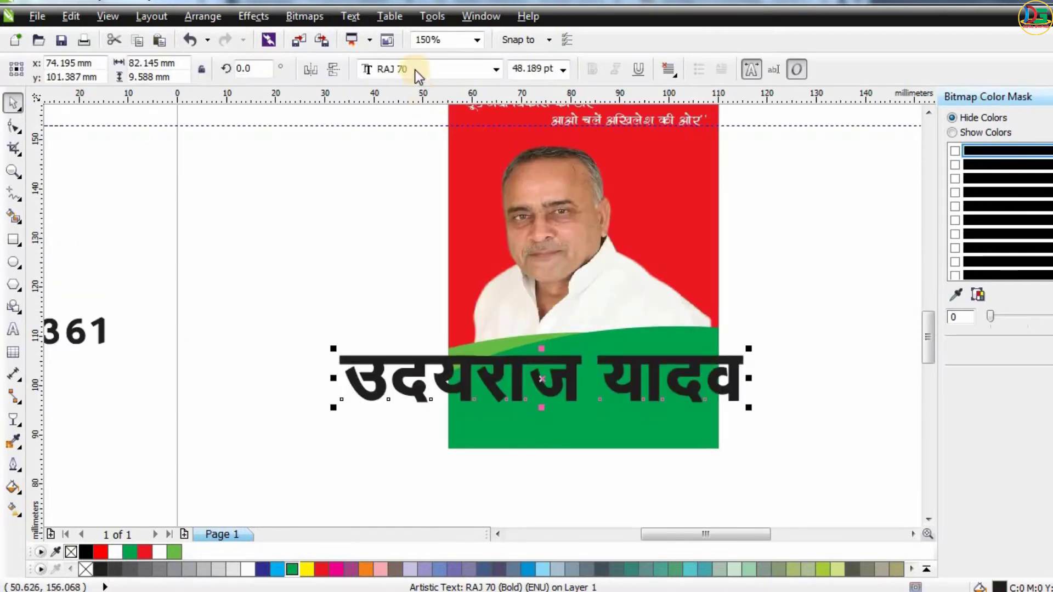
left_click(414, 70)
type("RAJ 11")
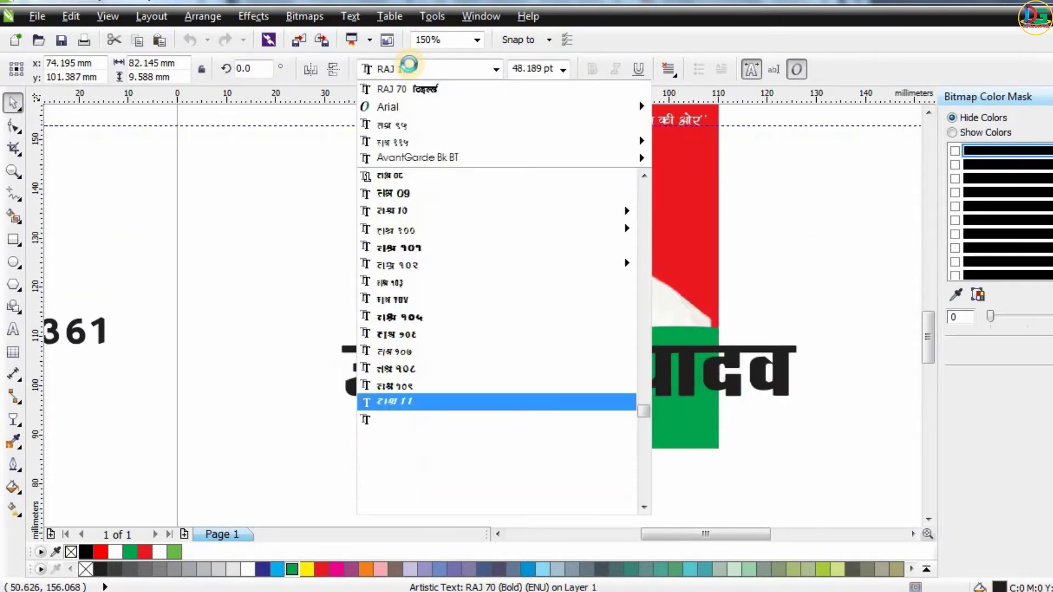
type("5")
key("Return")
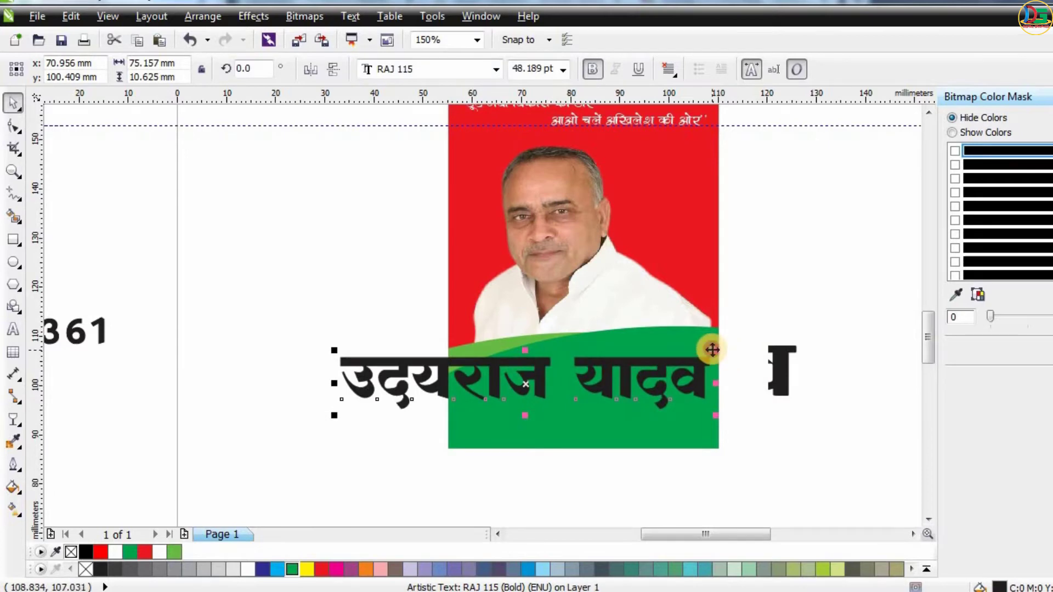
Shrink the name heading and position it on the green band below the portrait.
left_click_drag(713, 349, 611, 365)
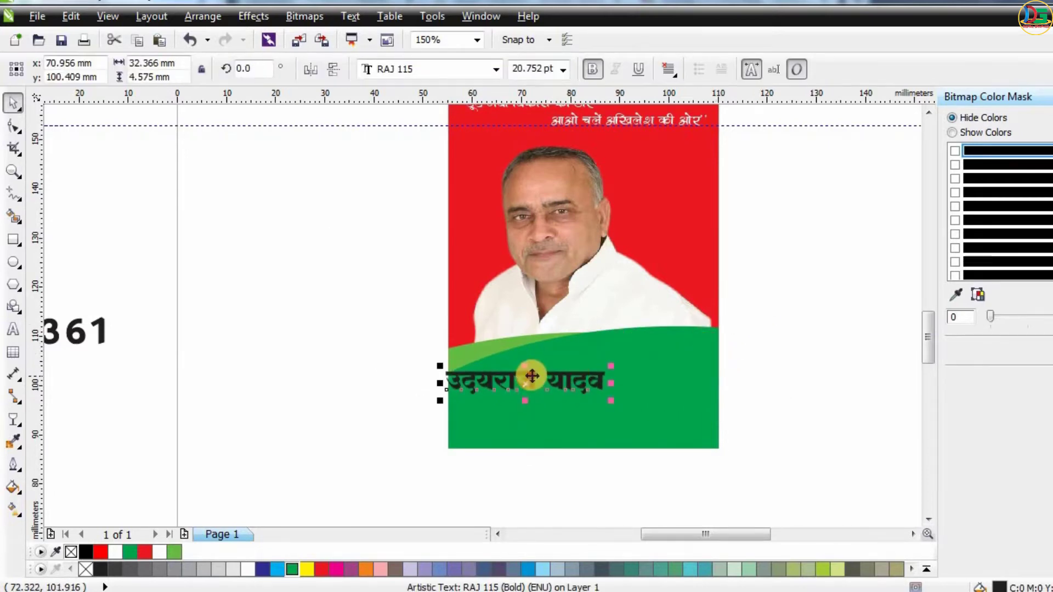
left_click_drag(532, 376, 586, 360)
left_click_drag(667, 383, 698, 390)
left_click_drag(637, 368, 591, 371)
scroll(572, 386, "up", 3)
scroll(579, 381, "down", 3)
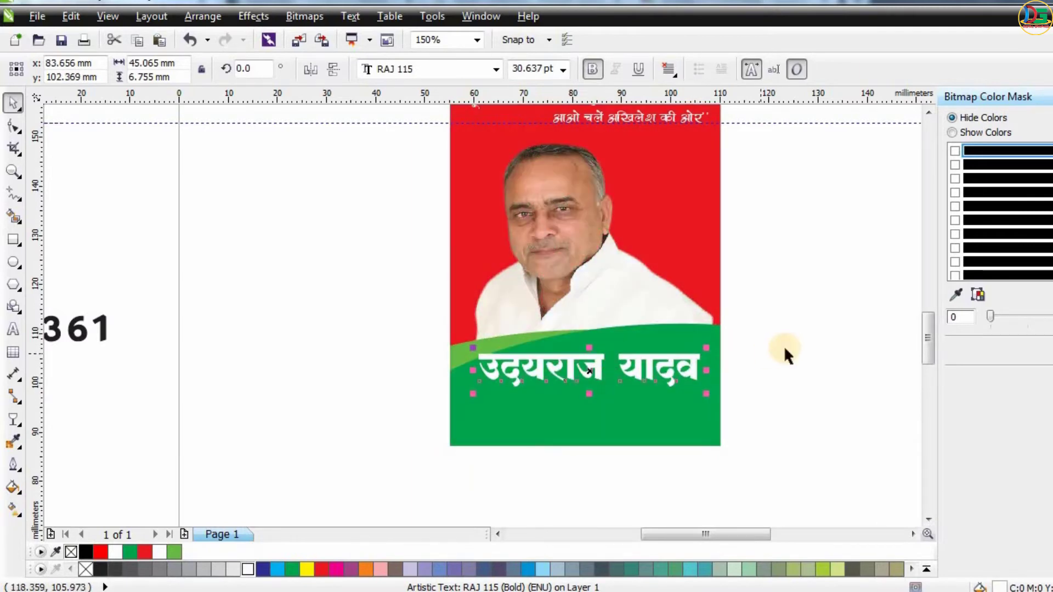
Color the name heading white and center it horizontally on the card.
left_click(678, 430, "shift")
key("c")
left_click(815, 362)
scroll(783, 378, "down", 1)
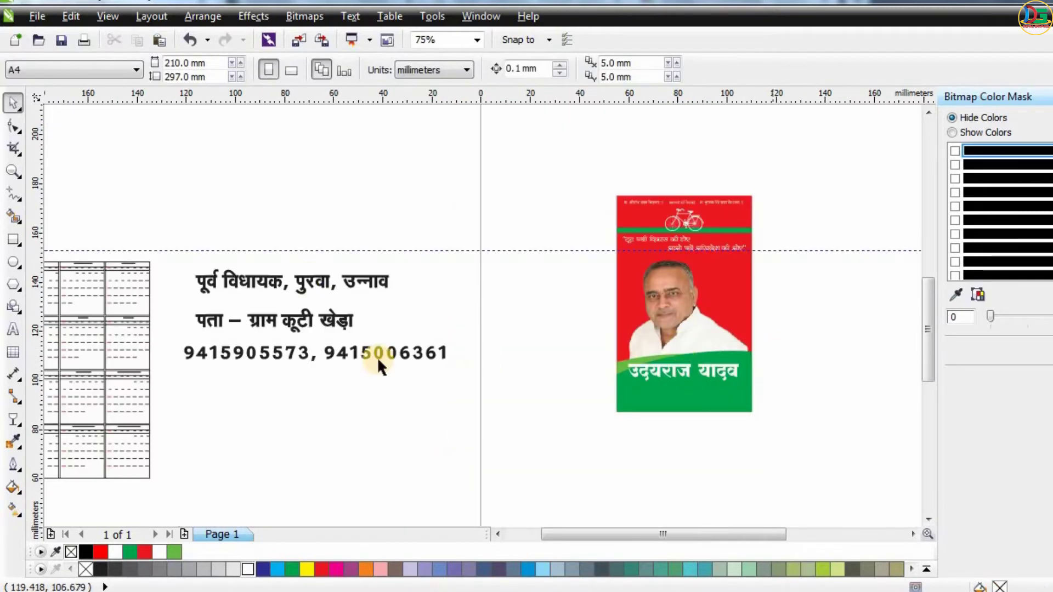
Move the designation line onto the card and set its font to RAJ 115.
left_click_drag(306, 278, 651, 391)
left_click(429, 69)
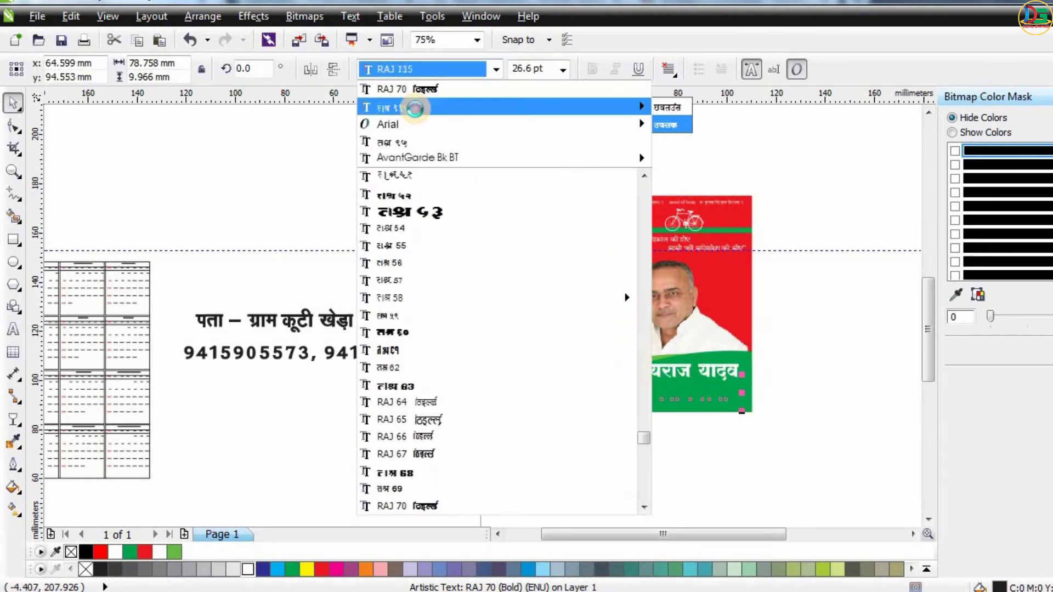
left_click(412, 106)
scroll(746, 386, "up", 1)
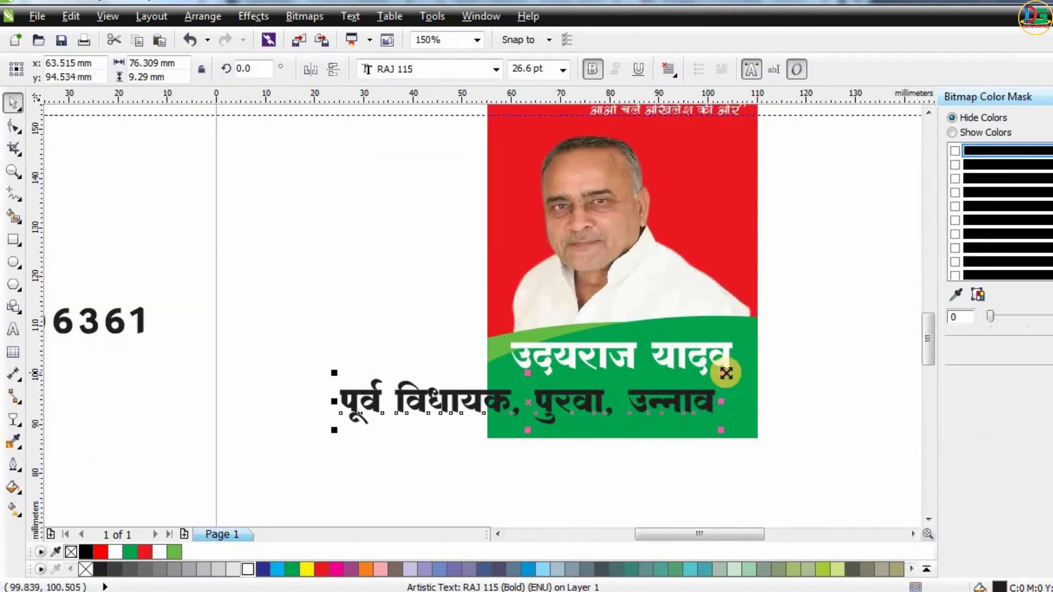
Shrink the designation line below the name and center it horizontally on the card.
left_click_drag(723, 373, 637, 373)
left_click(705, 401, "shift")
key("c")
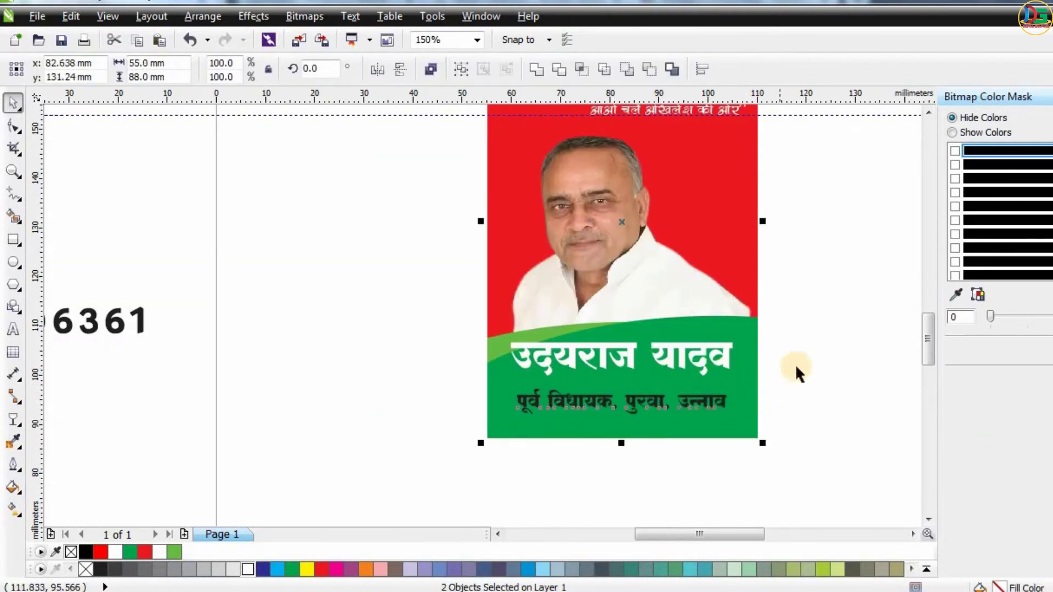
left_click(799, 371)
Nudge the designation line up slightly and color it white.
scroll(670, 404, "up", 1)
left_click_drag(670, 404, 670, 385)
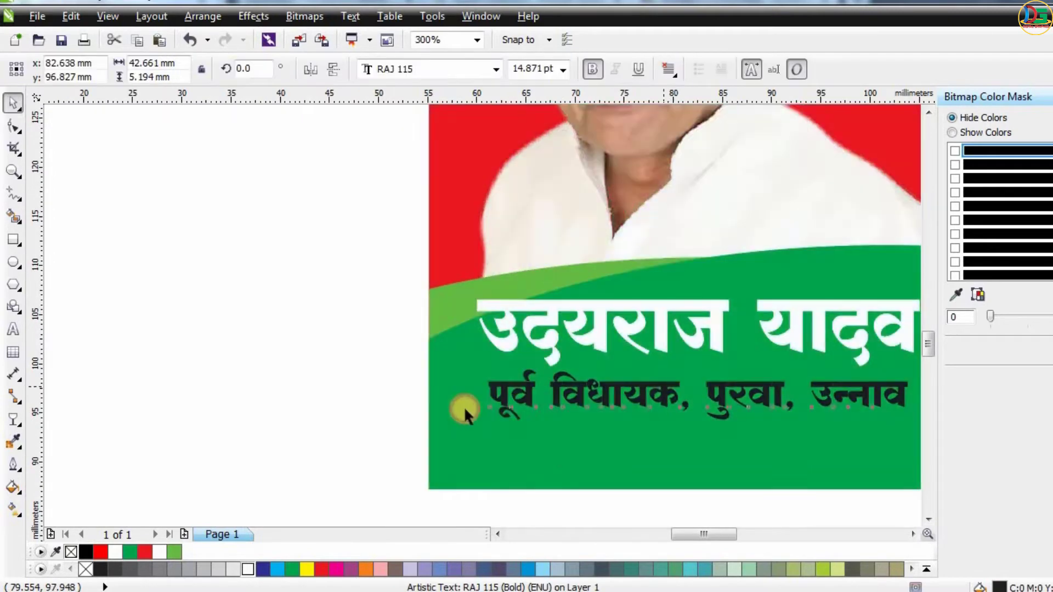
scroll(461, 410, "down", 1)
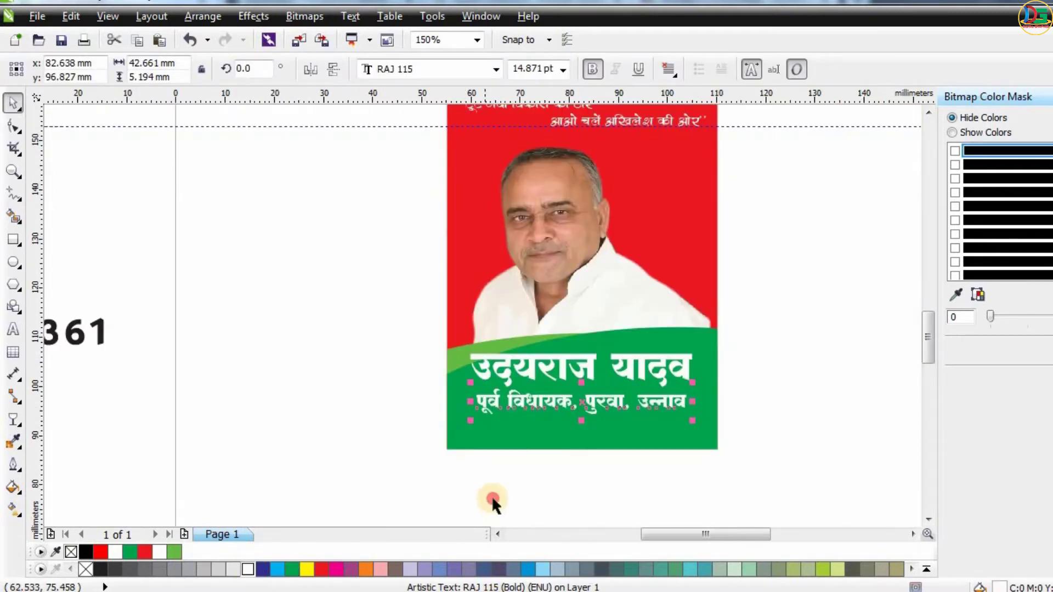
left_click(494, 501)
Delete the address line पता – ग्राम कूटी खेड़ा.
scroll(562, 410, "down", 1)
left_click(179, 350)
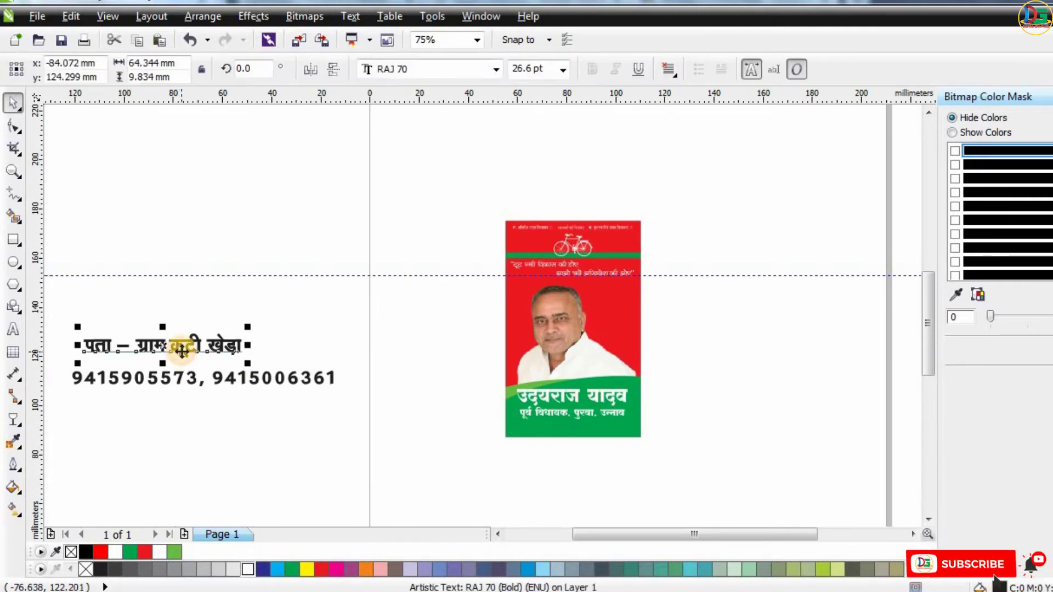
key("Delete")
Move the phone numbers line onto the card and set its font to RAJ 09.
left_click_drag(200, 376, 501, 439)
scroll(502, 439, "up", 1)
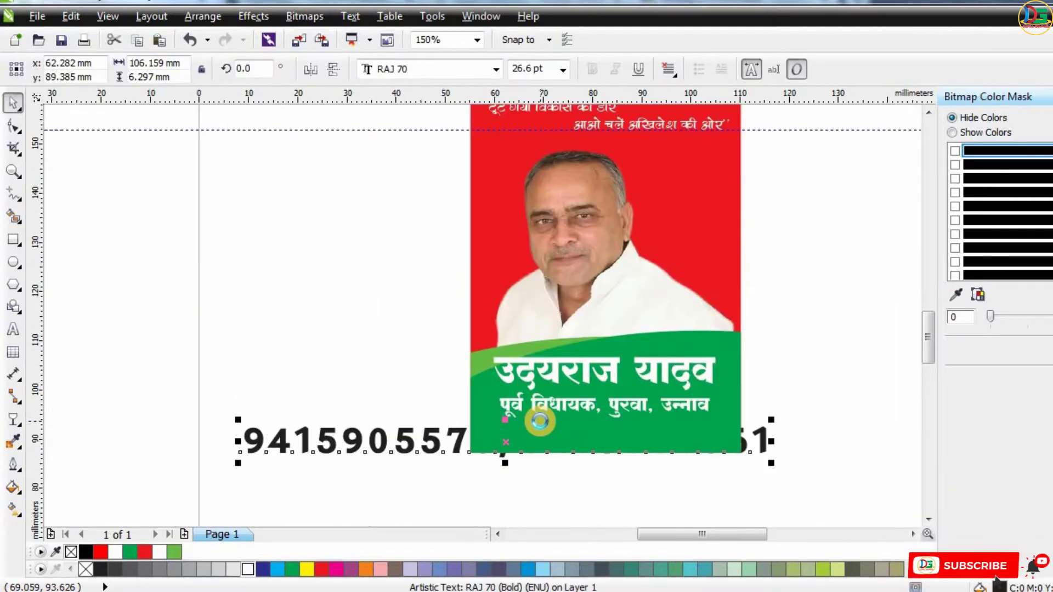
left_click(424, 69)
type("RAJ 09")
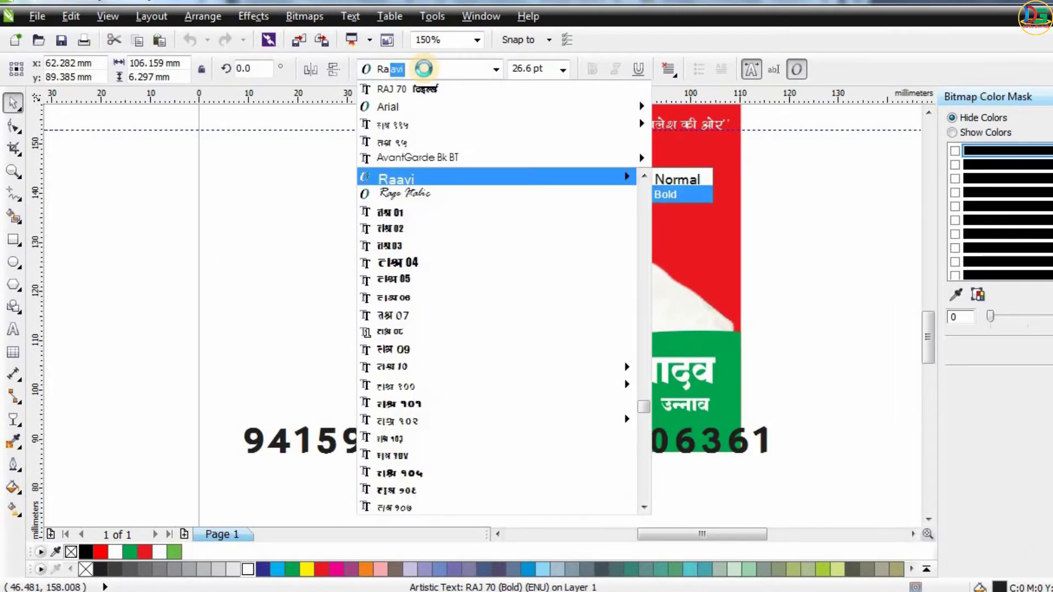
key("Return")
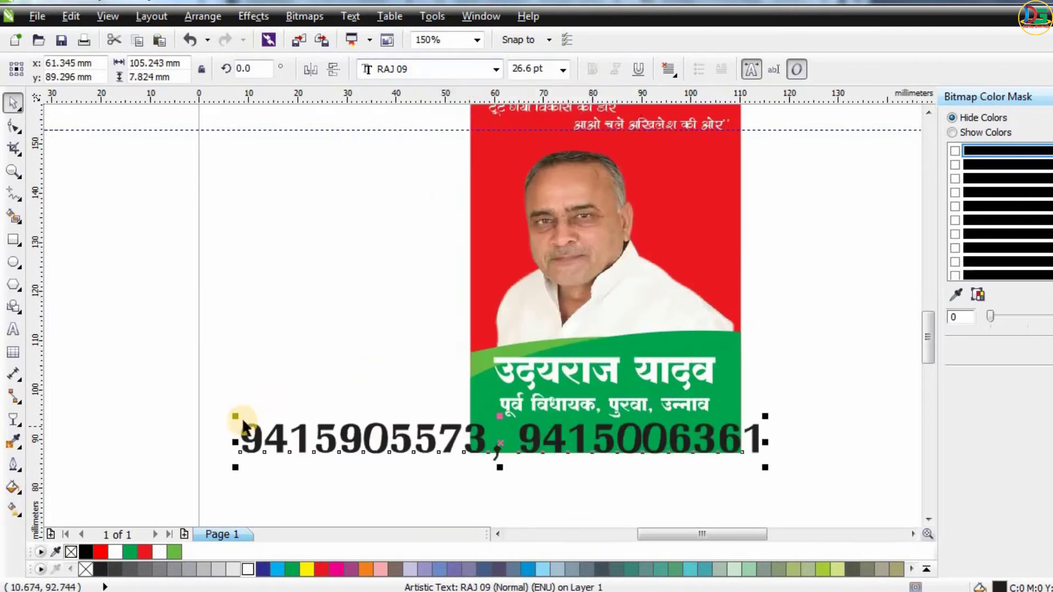
Shrink the phone numbers line and fit it at the bottom of the green band.
left_click_drag(240, 417, 368, 427)
left_click_drag(568, 439, 638, 432)
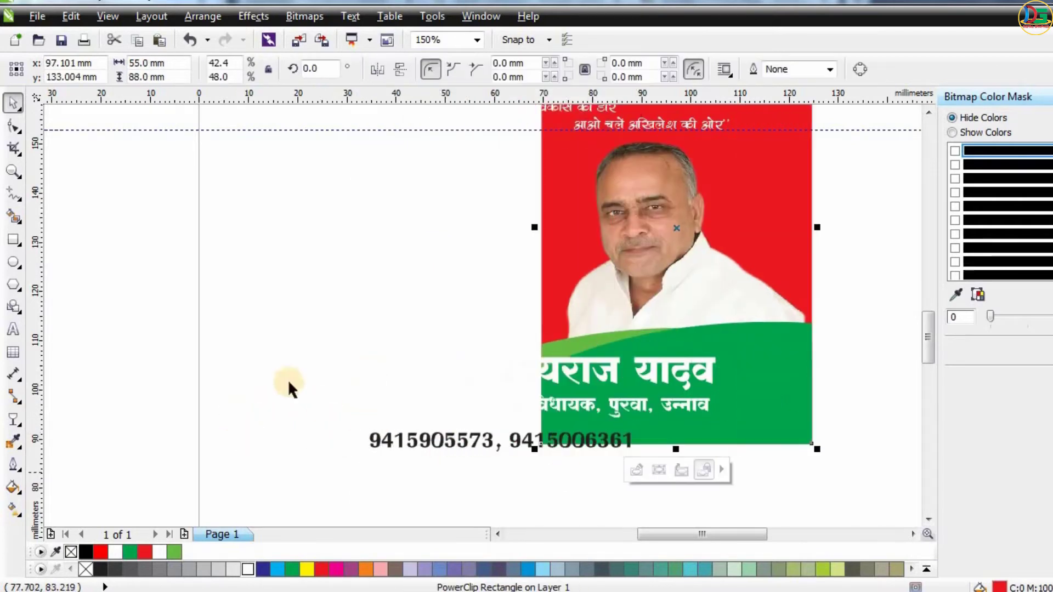
key("ctrl+z")
left_click(288, 380)
left_click_drag(430, 439, 516, 436)
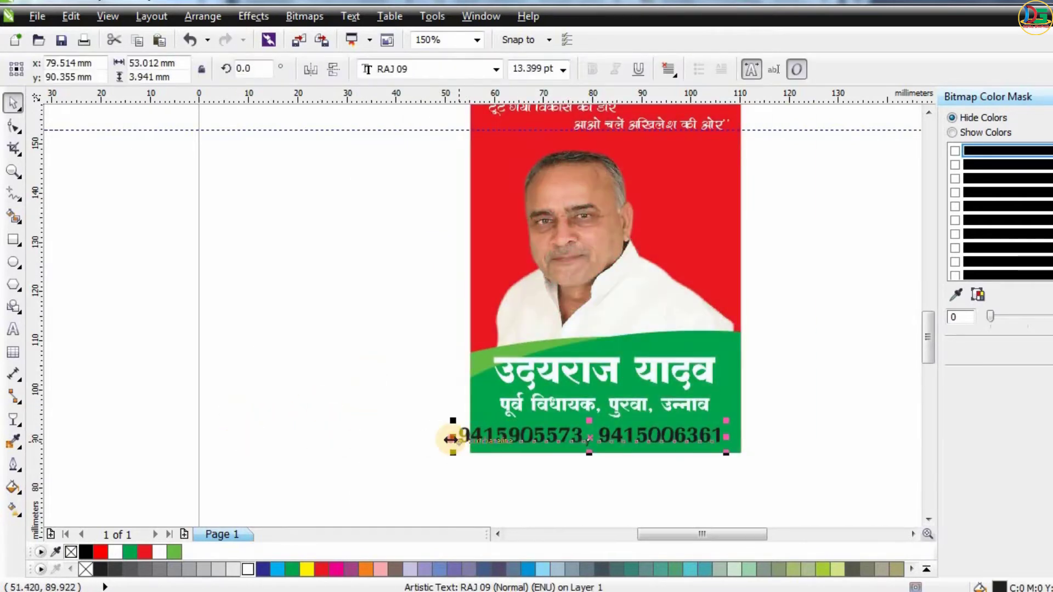
left_click_drag(451, 439, 497, 438)
Prefix the phone numbers with मो. and center the line horizontally on the card.
double_click(517, 435)
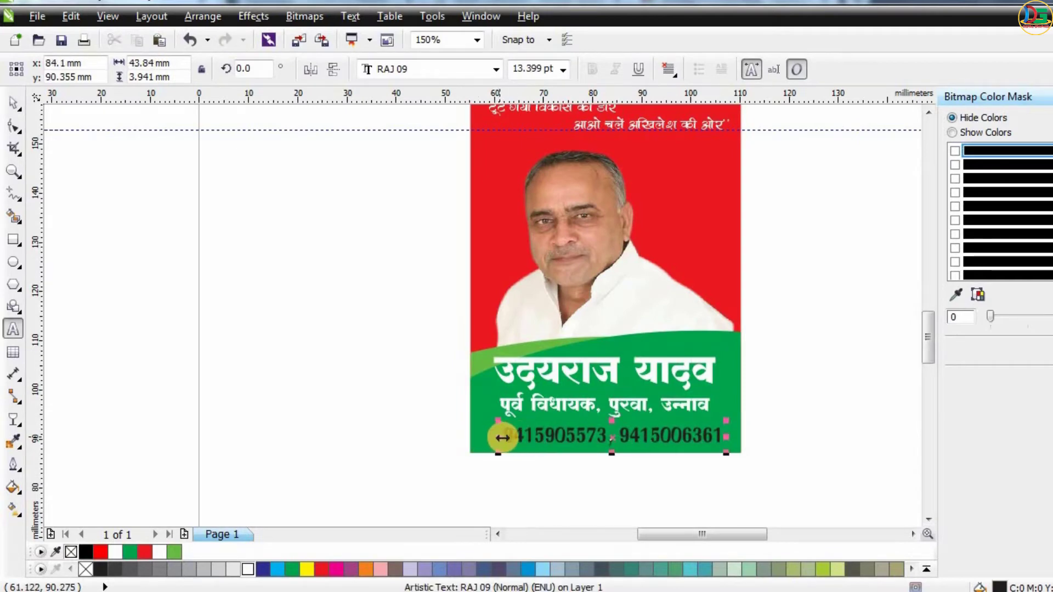
type("मो.")
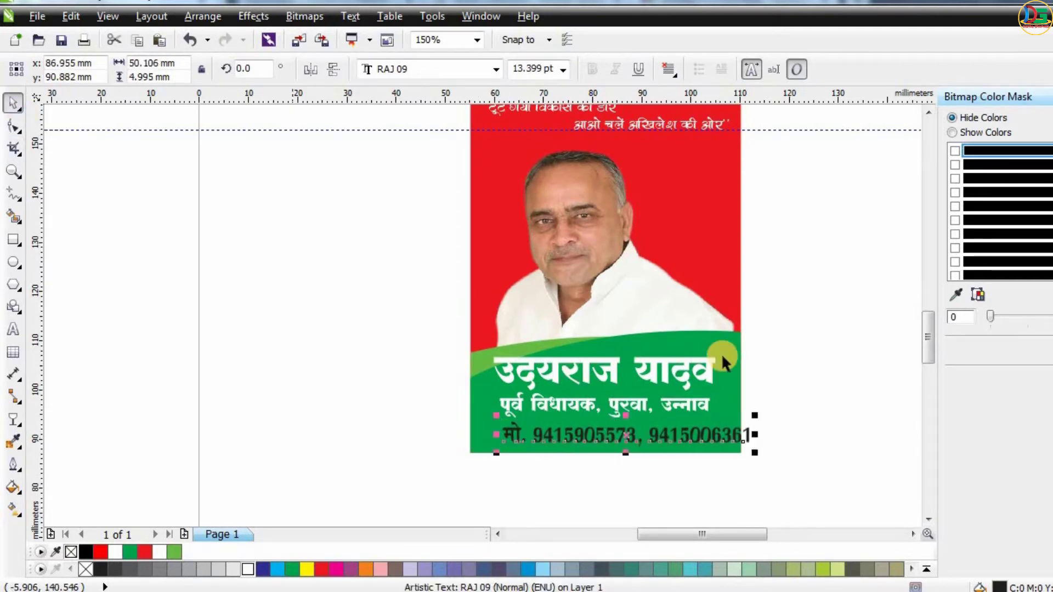
left_click(736, 262, "shift")
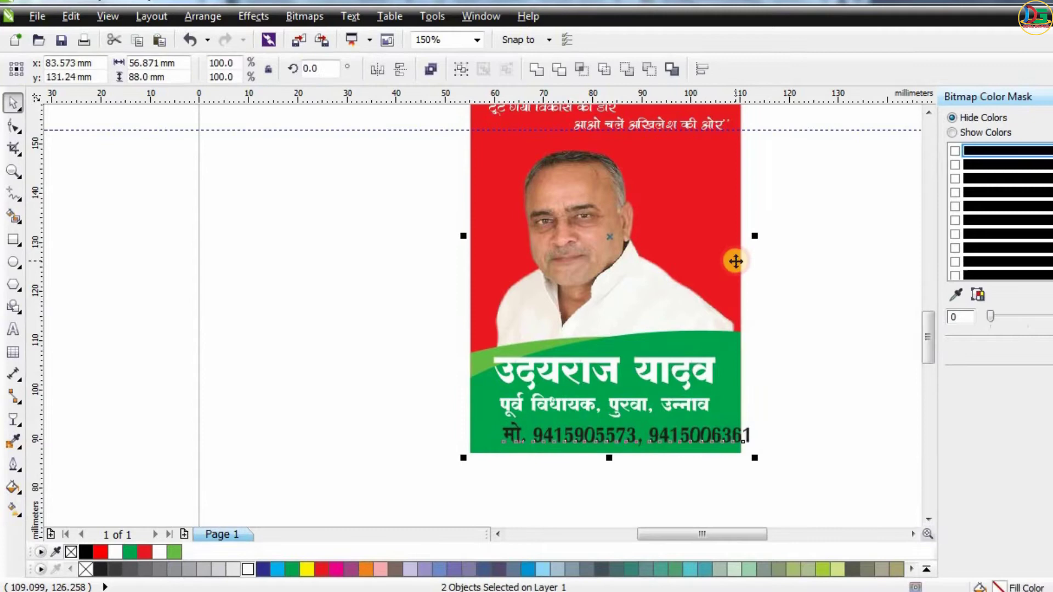
key("c")
left_click(806, 422)
scroll(709, 436, "up", 1)
left_click(713, 440)
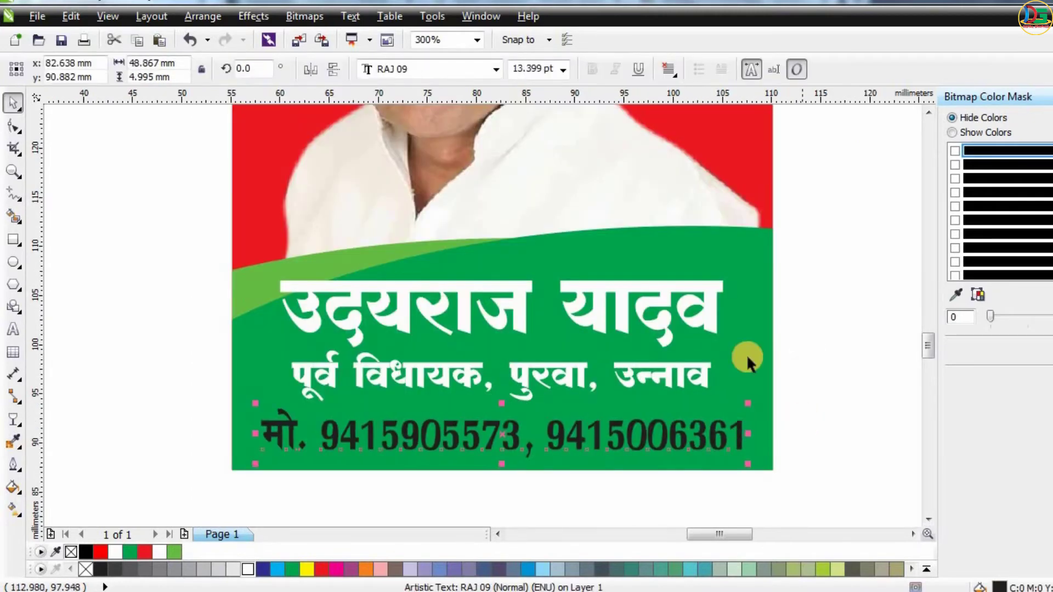
Shrink the designation line slightly and nudge the phone numbers line up on the green band.
left_click(628, 369)
left_click_drag(724, 348, 695, 335)
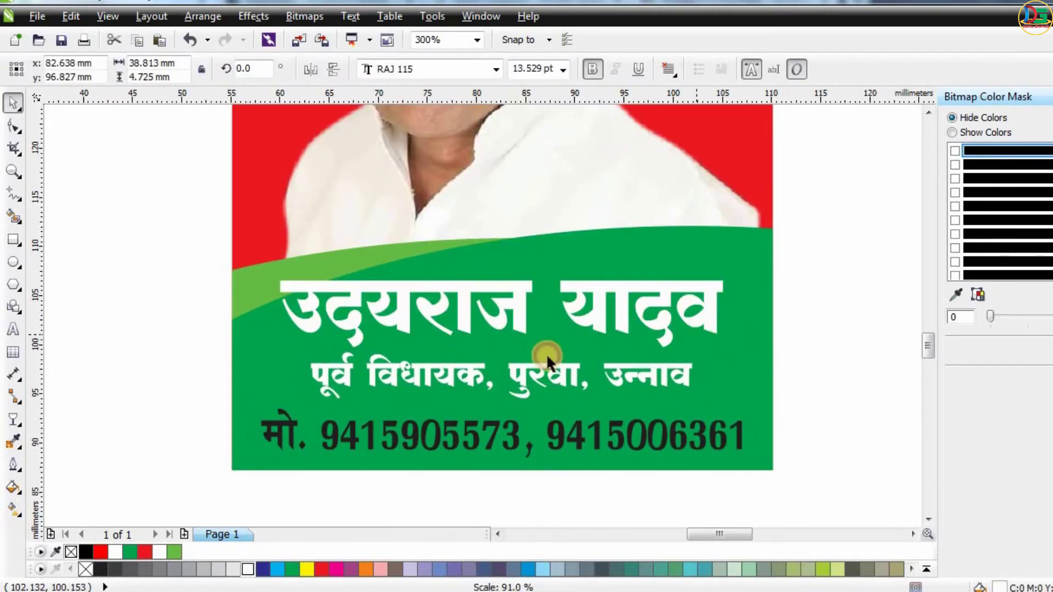
left_click_drag(547, 369, 547, 364)
key("Escape")
left_click_drag(693, 426, 693, 411)
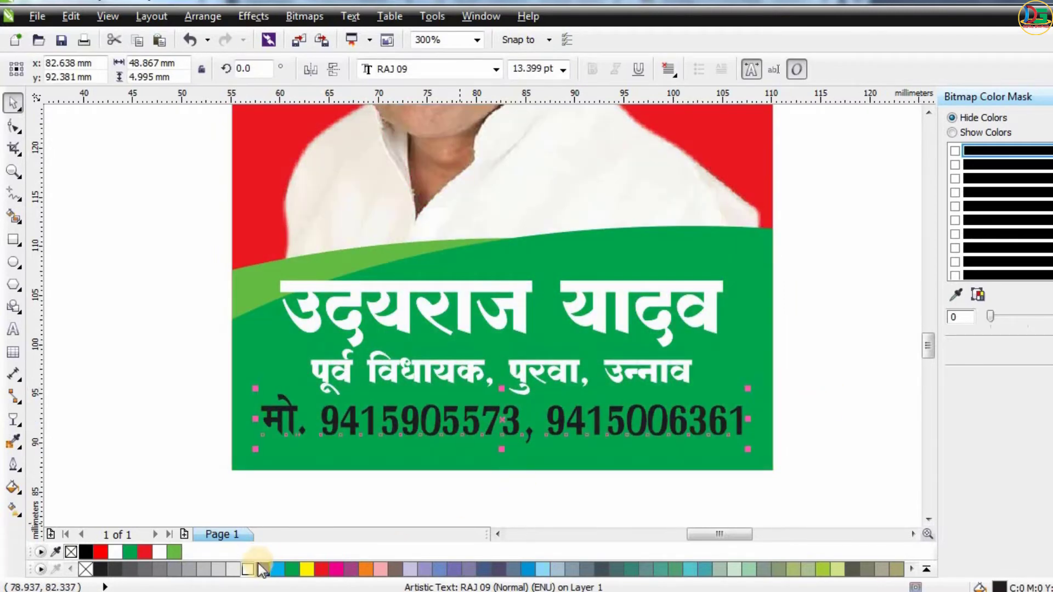
Move the 12-month calendar next to the right edge of the card, aligning its top with the card's top.
scroll(667, 446, "down", 4)
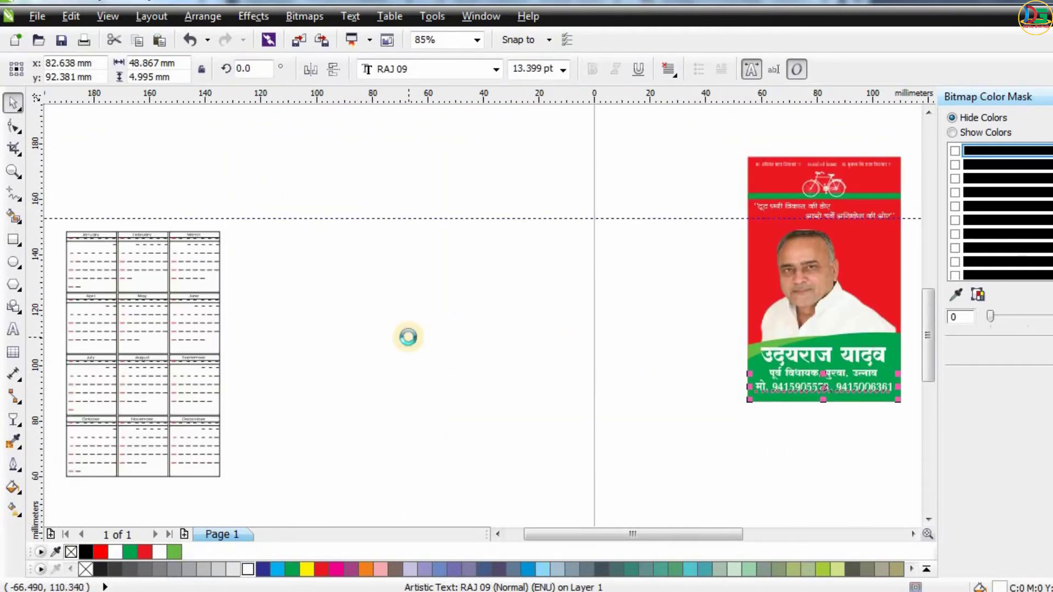
scroll(408, 338, "down", 1)
left_click(626, 260)
scroll(625, 265, "up", 1)
scroll(573, 207, "down", 1)
left_click_drag(194, 233, 291, 371)
left_click_drag(296, 315, 651, 287)
scroll(651, 251, "up", 1)
scroll(651, 247, "up", 1)
key("Up")
key("Up")
key("Up")
key("Up")
key("Up")
key("Up")
key("Up")
key("Up")
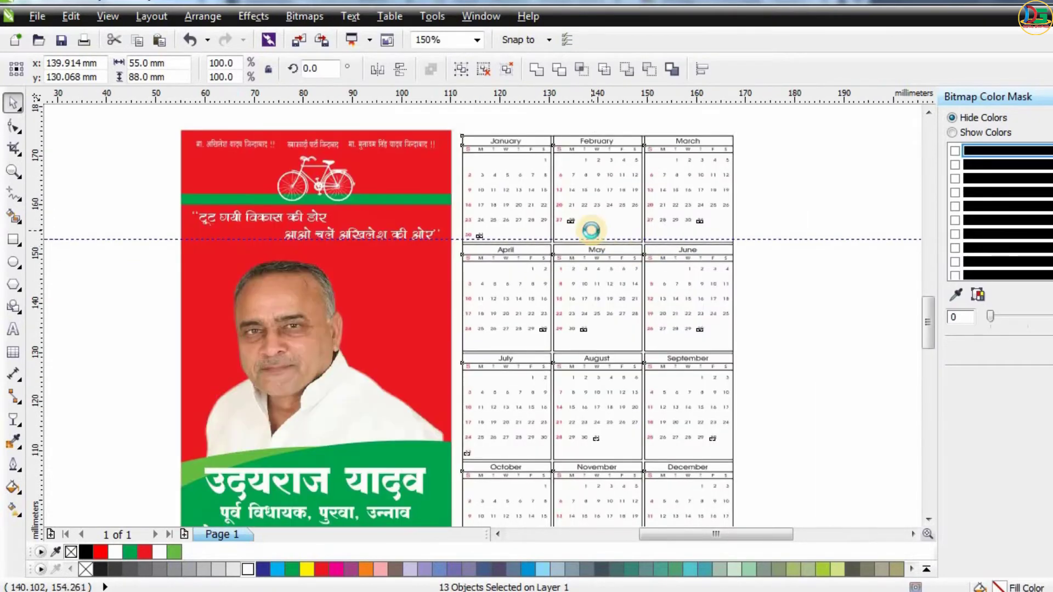
scroll(591, 231, "down", 1)
scroll(591, 245, "up", 1)
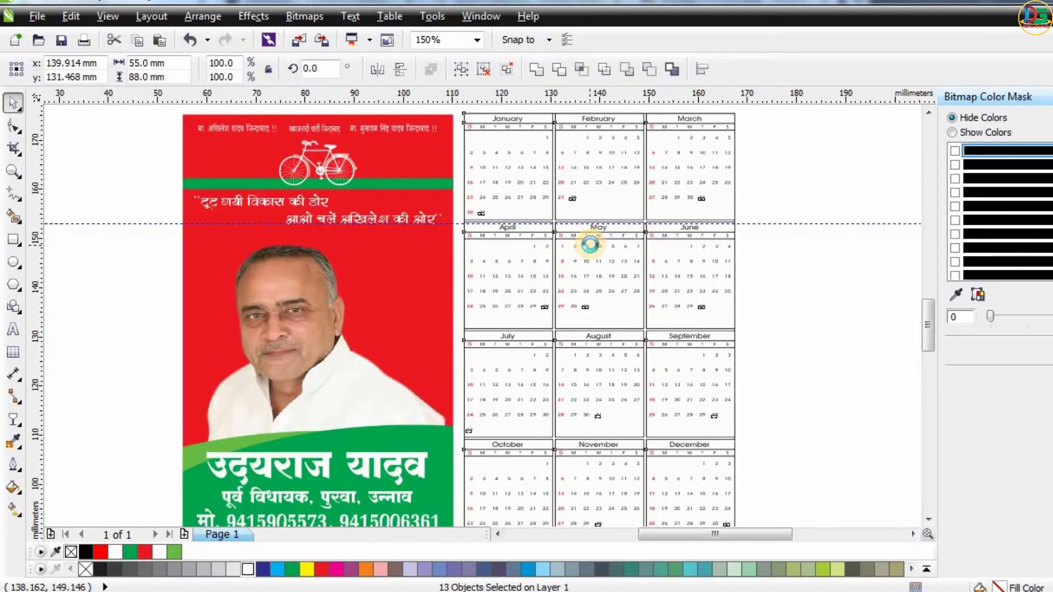
key("Down")
key("Down")
key("Down")
key("Left")
key("Left")
key("Left")
key("Down")
key("Down")
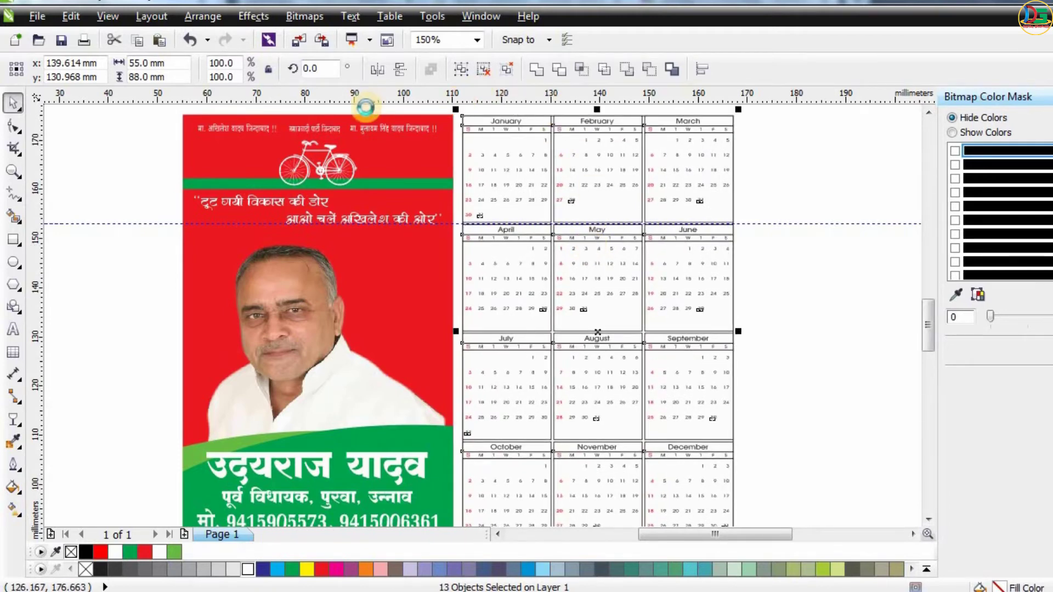
Fine-tune the calendar's vertical position so its top lines up with the card's top guideline.
scroll(384, 101, "up", 2)
left_click(390, 134)
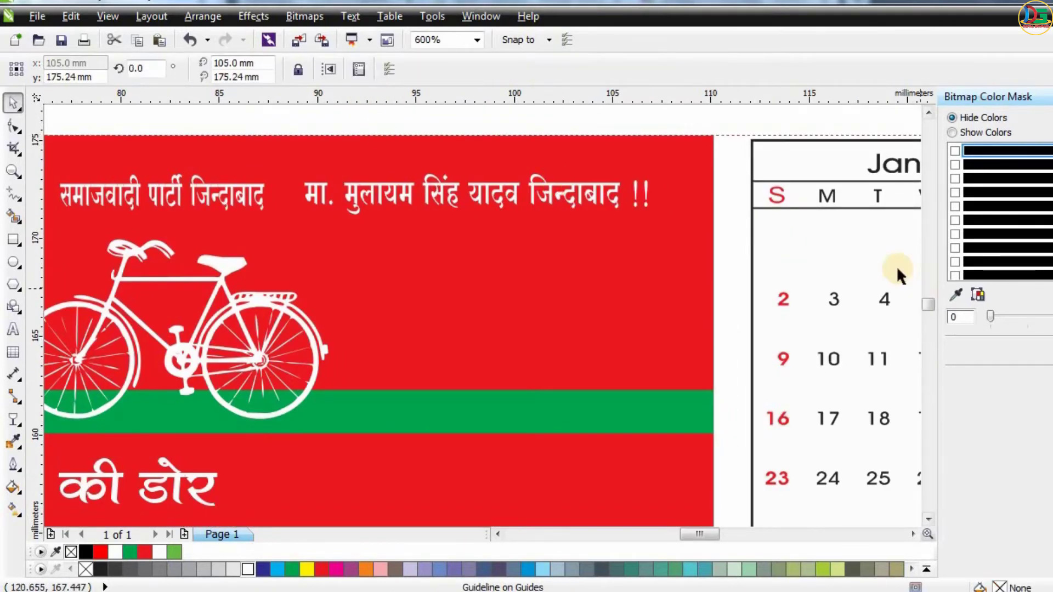
key("Down")
key("Down")
key("Down")
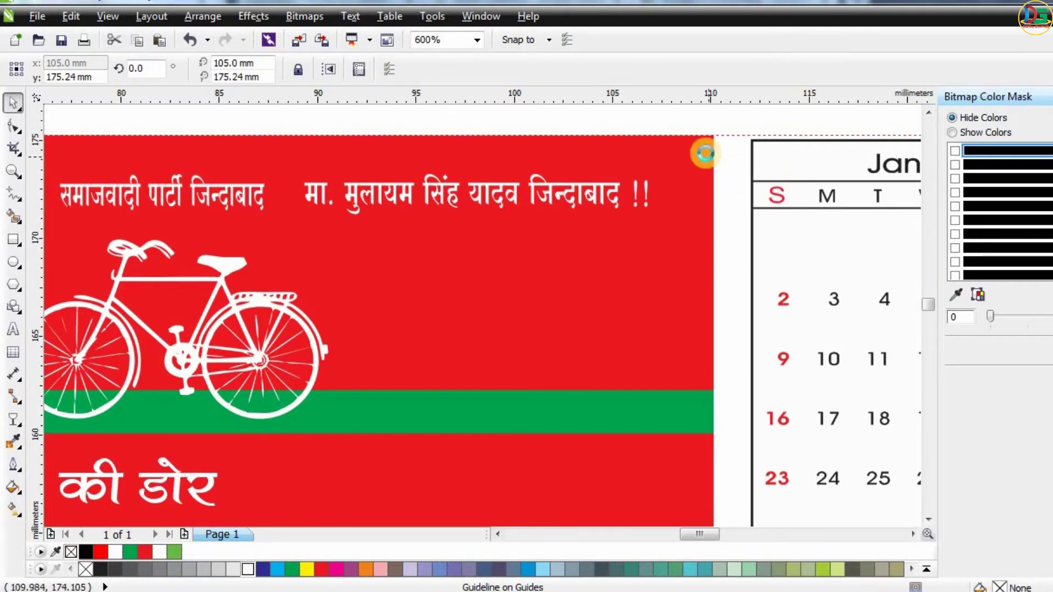
scroll(696, 137, "down", 4)
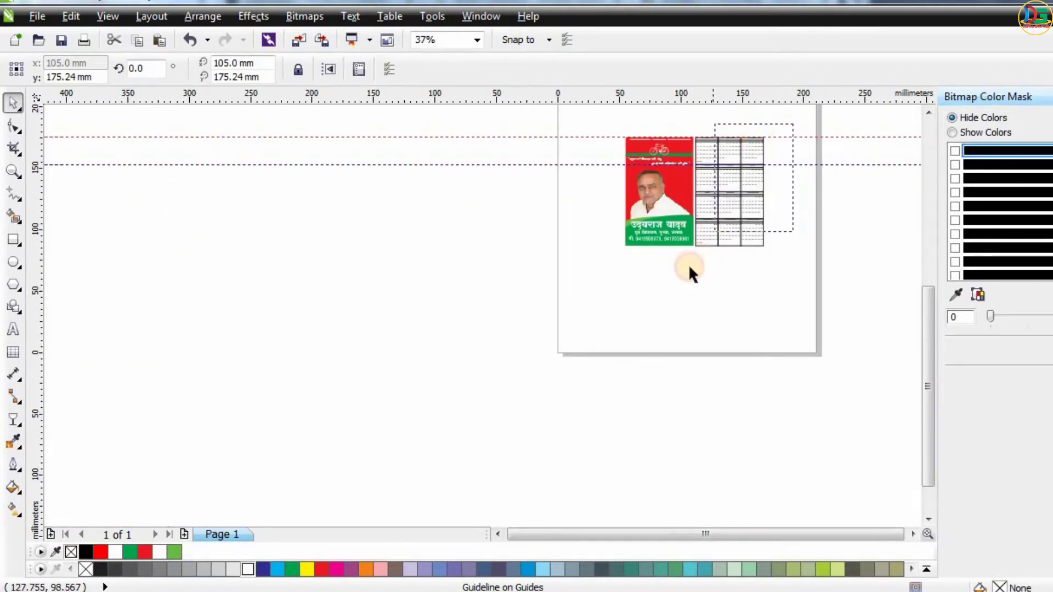
left_click(725, 134)
scroll(725, 135, "up", 5)
key("Up")
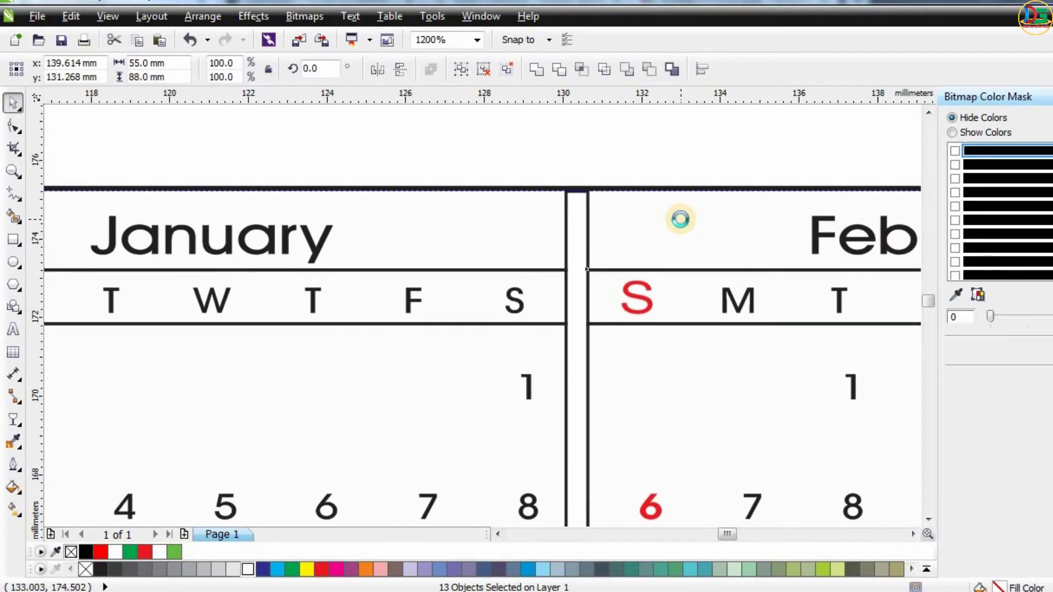
scroll(683, 202, "up", 2)
key("Down")
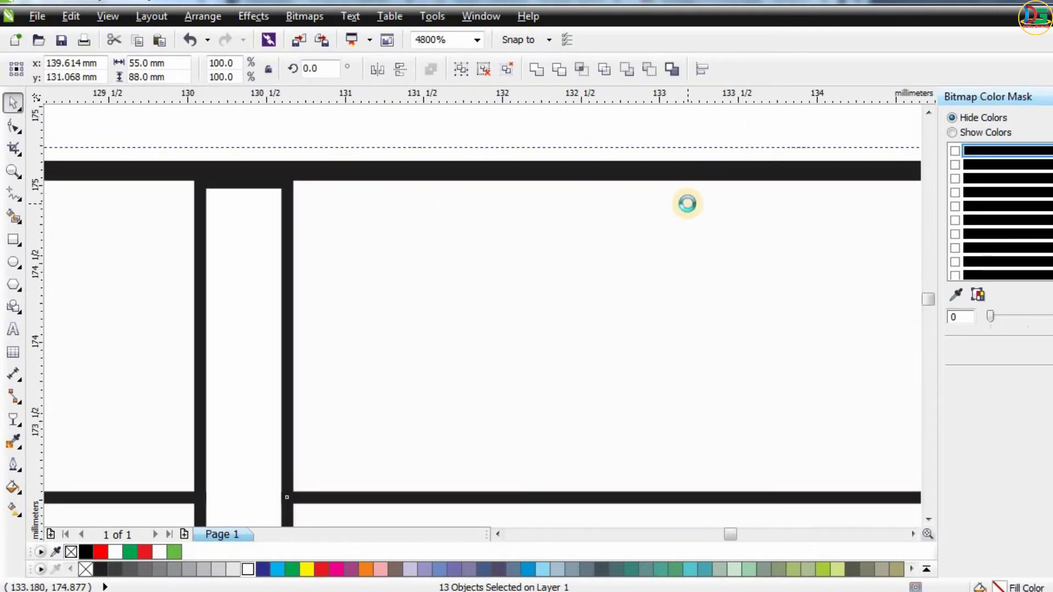
scroll(688, 204, "down", 5)
left_click(689, 172)
scroll(689, 172, "down", 2)
scroll(769, 162, "up", 1)
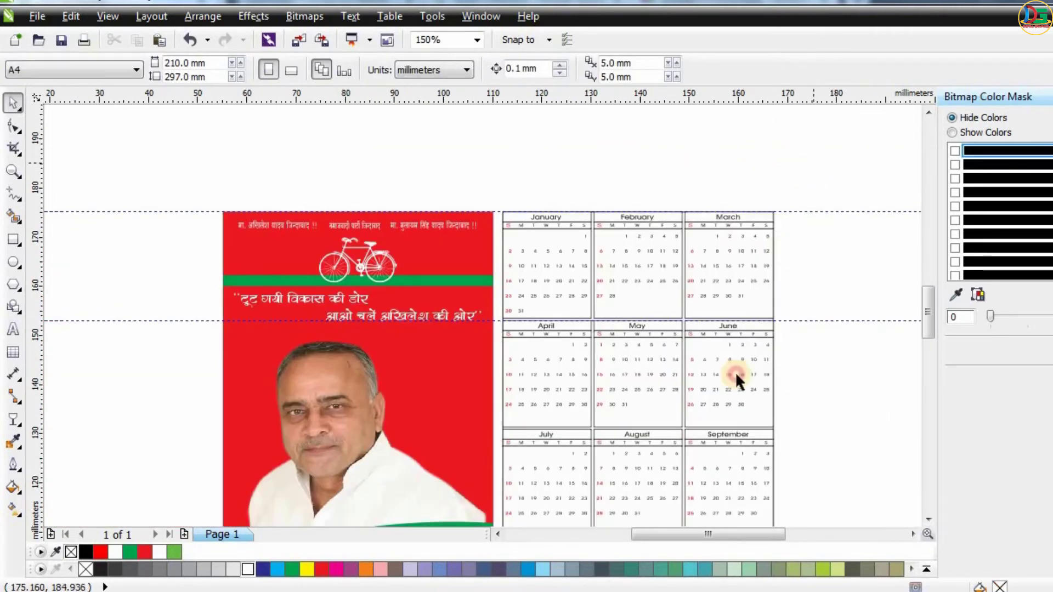
scroll(528, 487, "down", 3)
left_click_drag(504, 504, 497, 492)
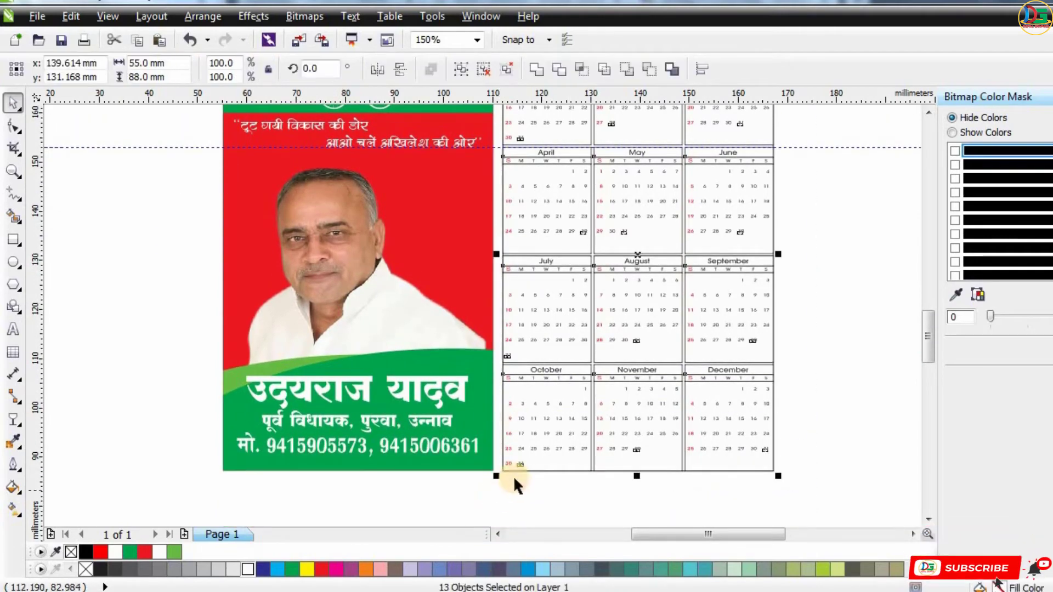
left_click(816, 302)
Fill the January month header rectangle with green.
scroll(925, 347, "up", 3)
scroll(599, 249, "up", 2)
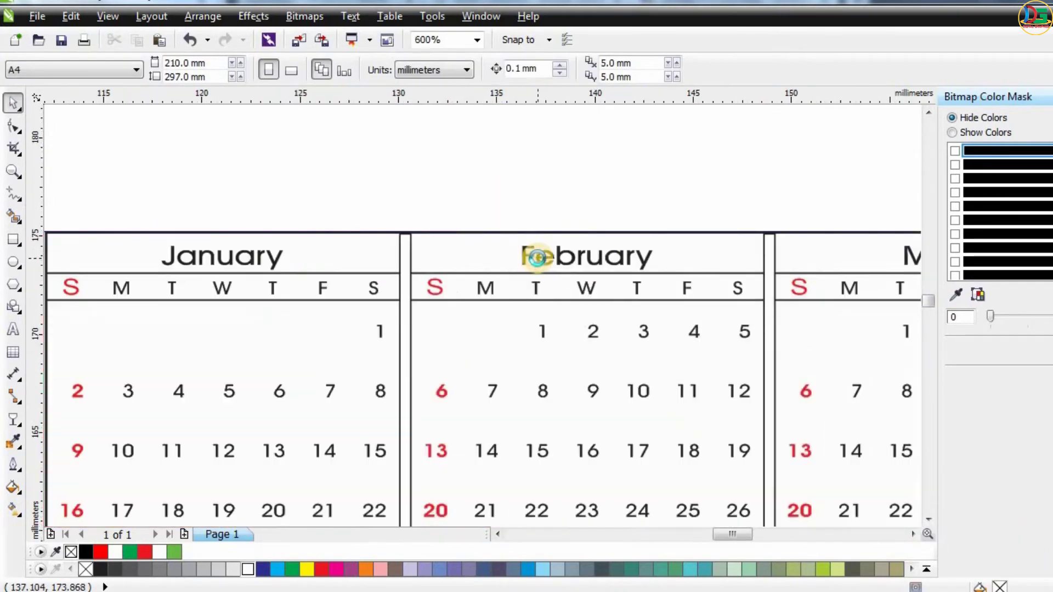
scroll(306, 236, "down", 2)
scroll(470, 245, "up", 2)
left_click(477, 245)
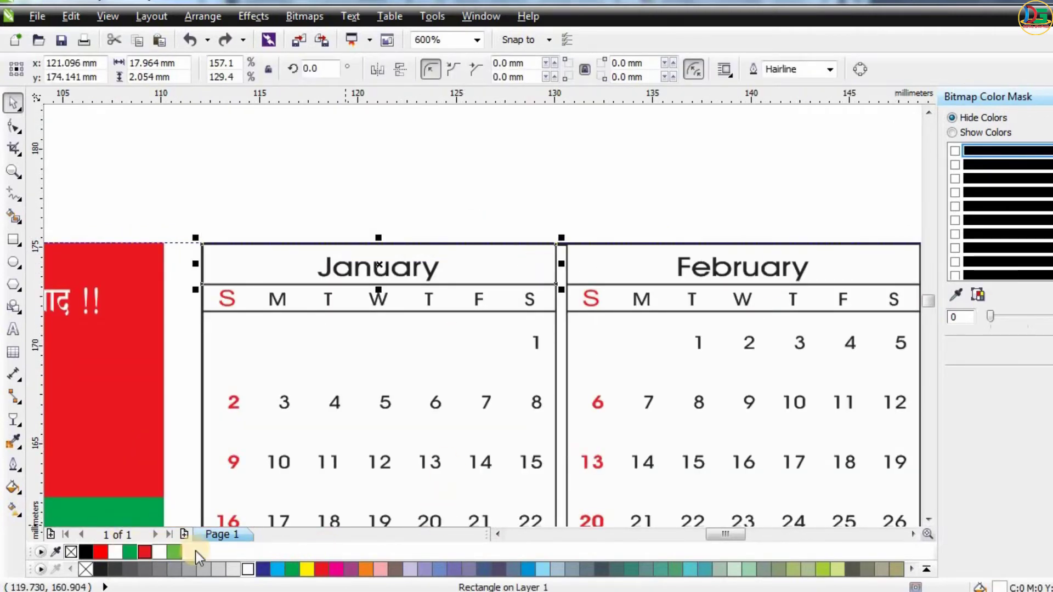
left_click(292, 569)
Copy the green header rectangle onto the February header and undo the copy.
scroll(285, 277, "down", 1)
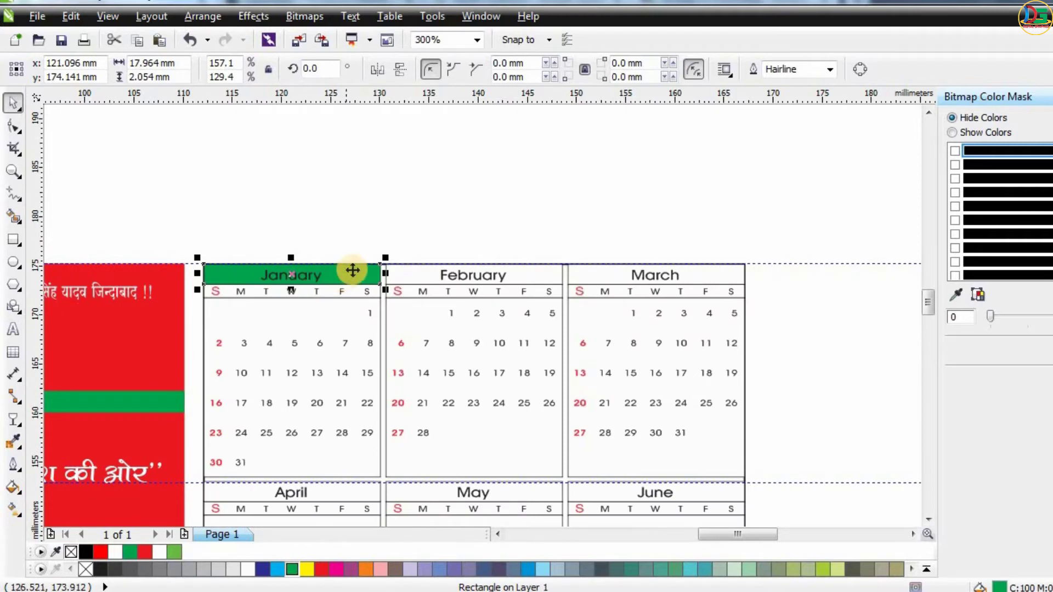
scroll(353, 270, "up", 1)
left_click_drag(353, 289, 705, 306)
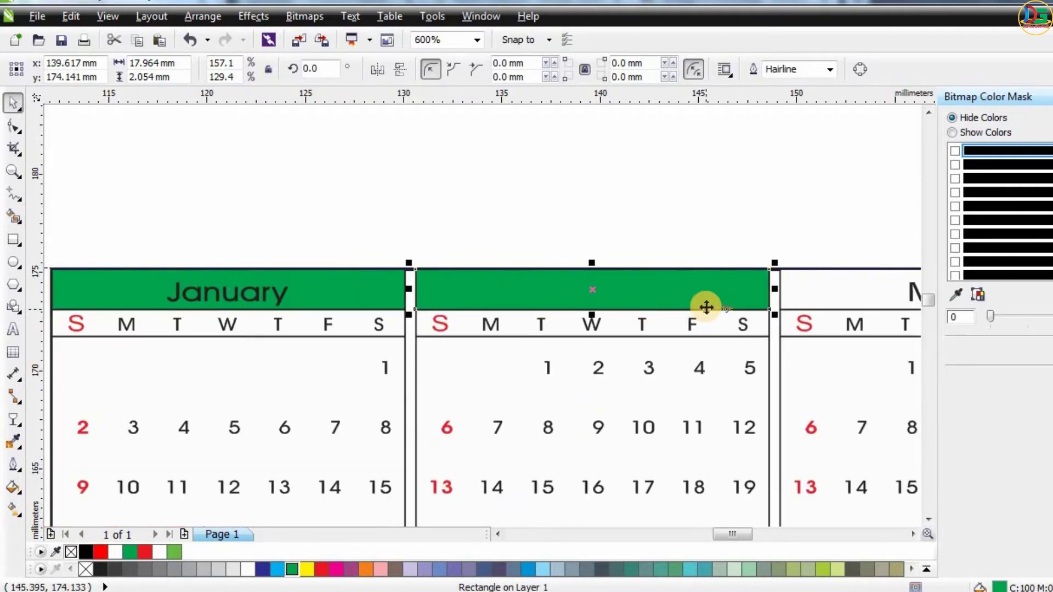
key("ctrl+z")
Remove the outline from the January header rectangle.
left_click(411, 192)
left_click(383, 293)
left_click(831, 69)
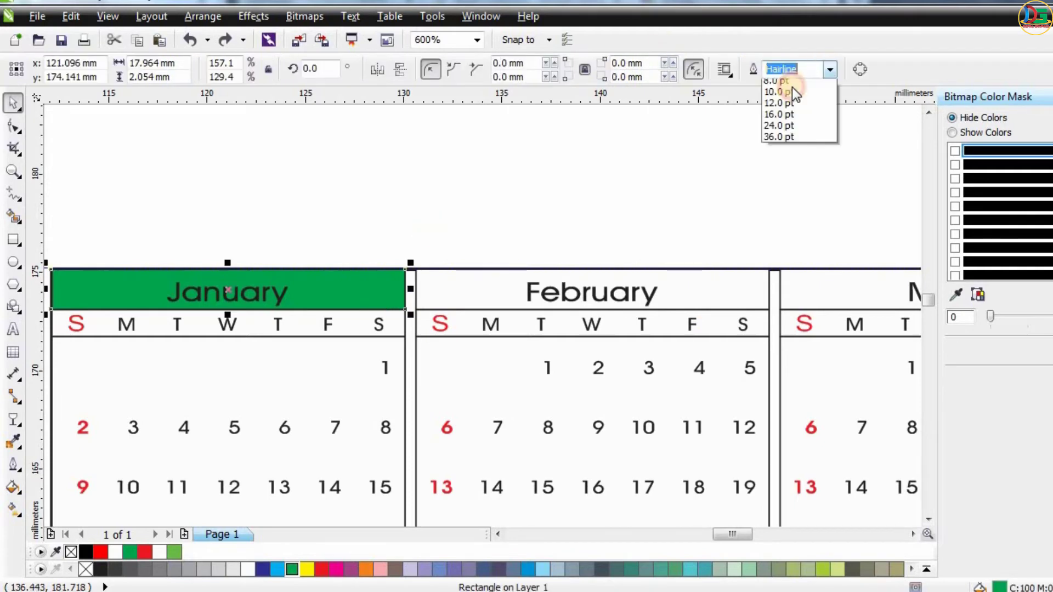
left_click(784, 79)
Copy the green header onto February once more and undo it.
scroll(374, 295, "up", 1)
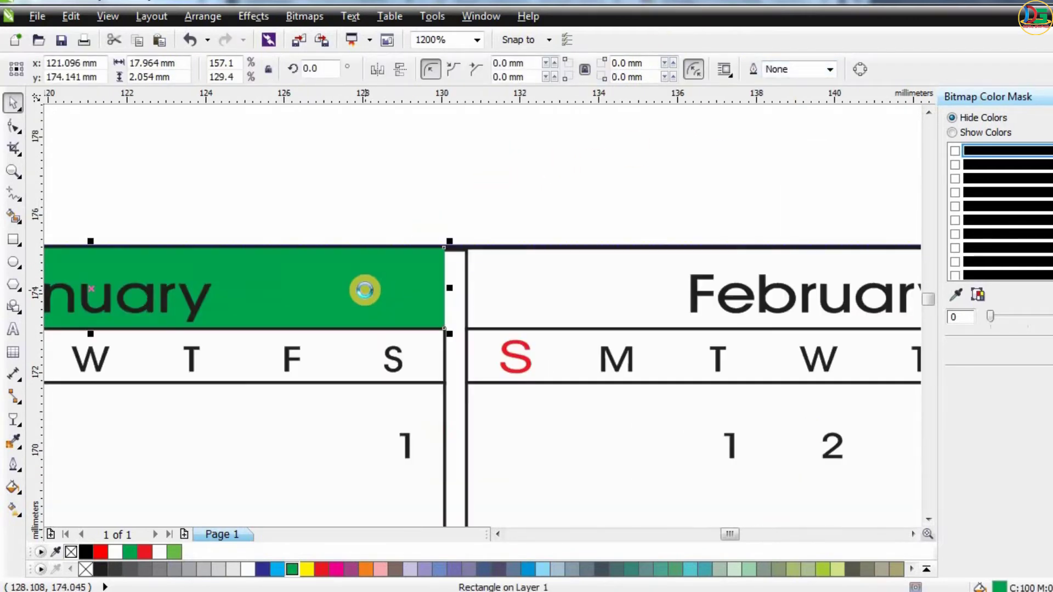
scroll(342, 283, "down", 1)
left_click_drag(322, 284, 687, 279)
scroll(505, 190, "down", 1)
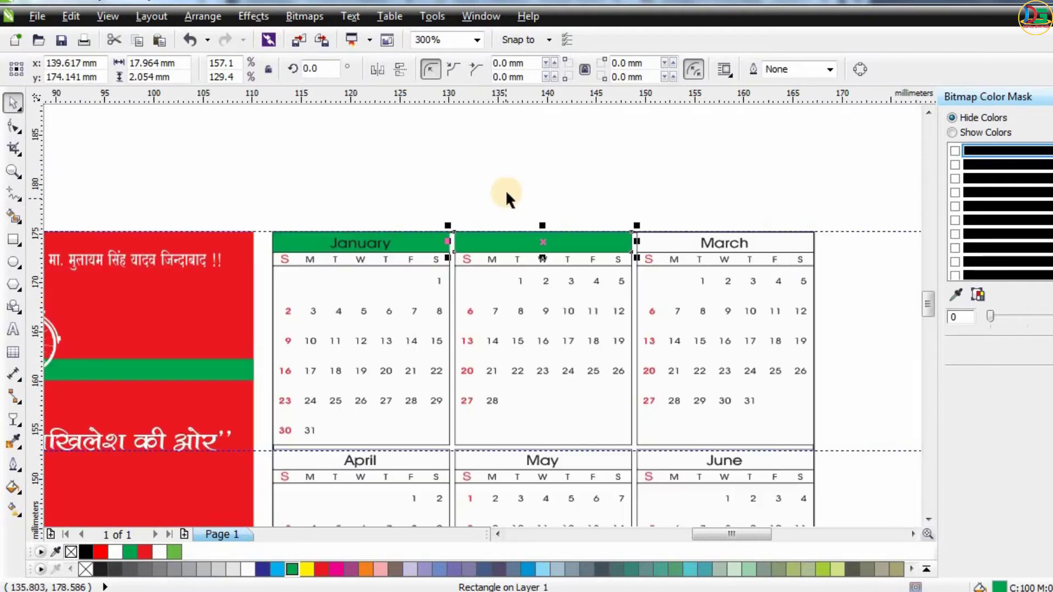
key("ctrl+z")
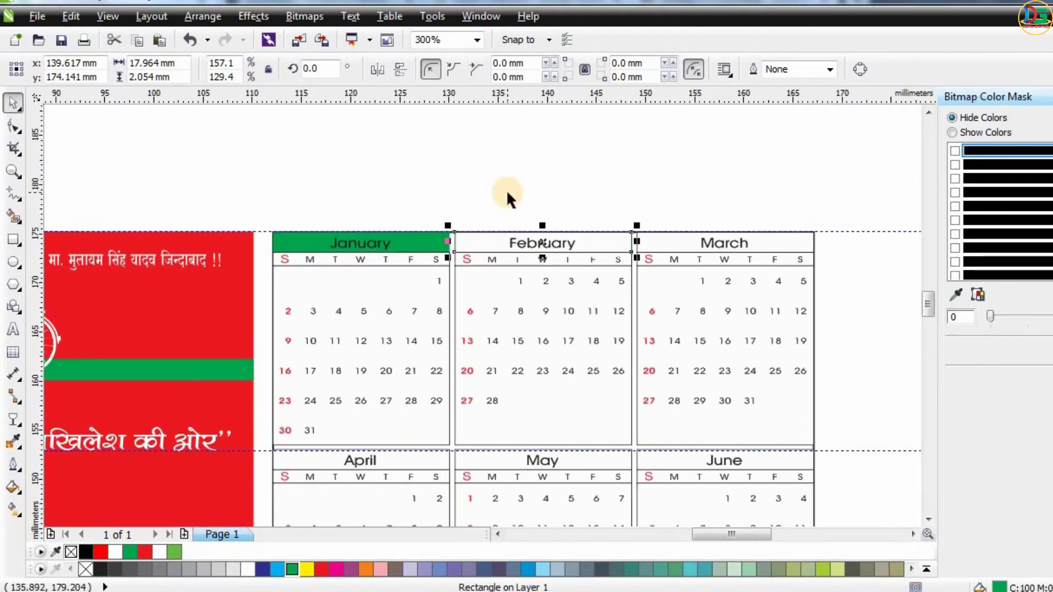
left_click(469, 170)
scroll(503, 235, "down", 1)
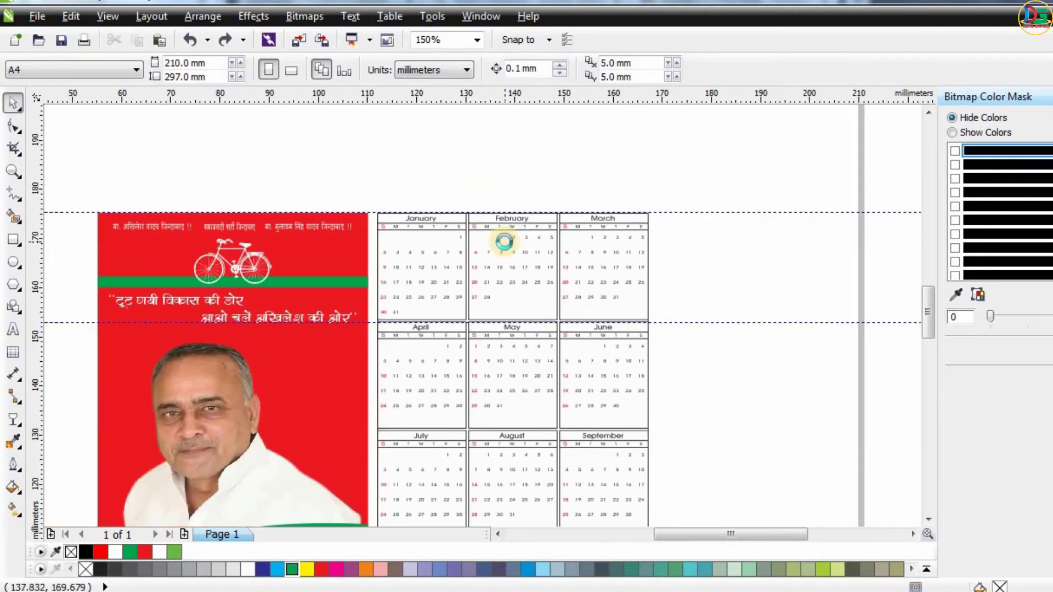
scroll(531, 202, "up", 3)
scroll(531, 197, "down", 4)
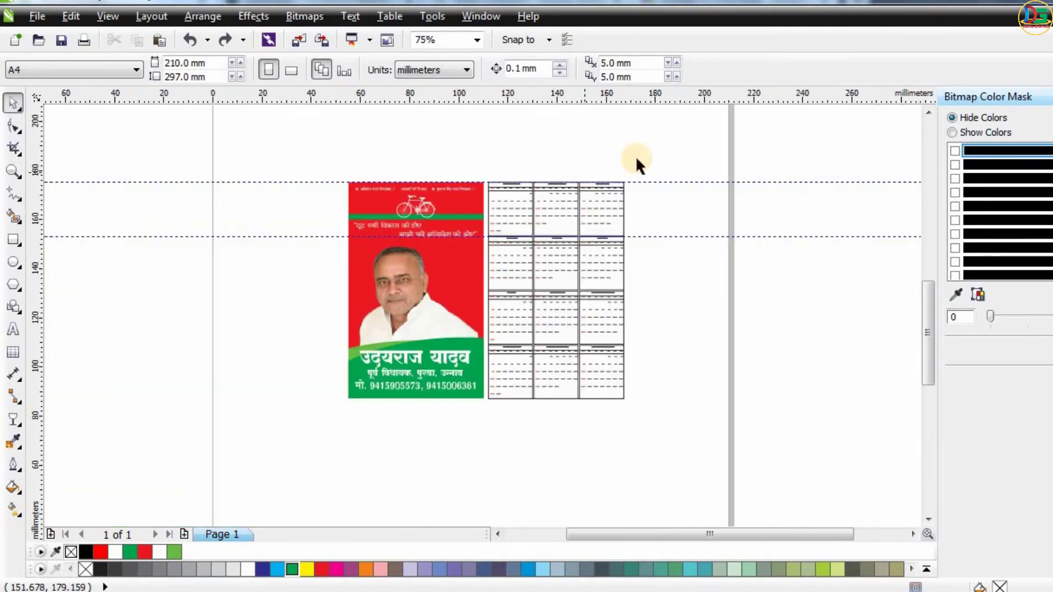
Select the card and calendar together and duplicate the whole set to the right.
left_click_drag(679, 156, 250, 445)
scroll(260, 264, "down", 1)
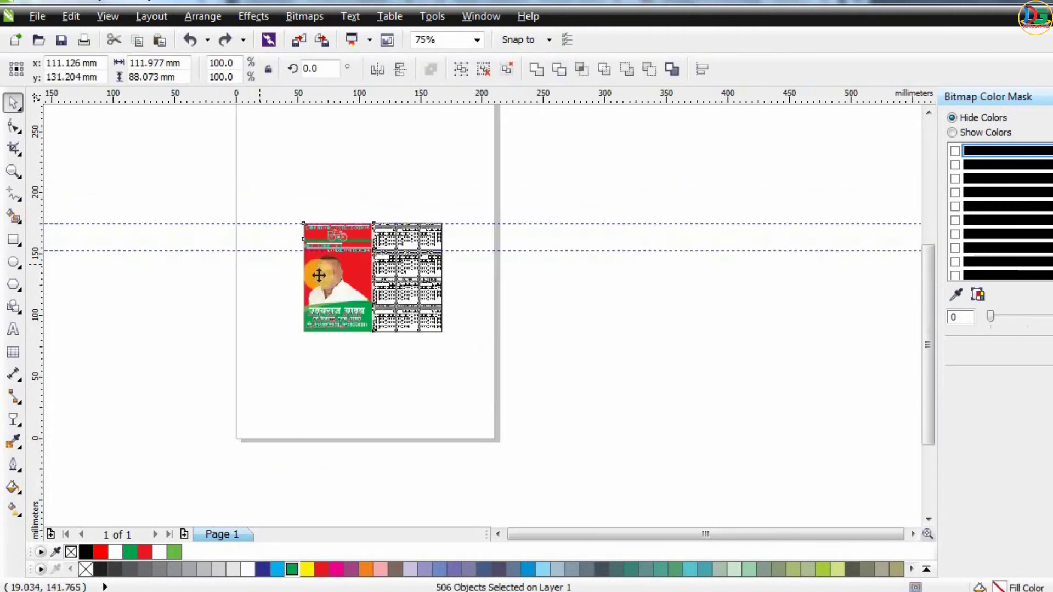
left_click_drag(336, 278, 483, 294)
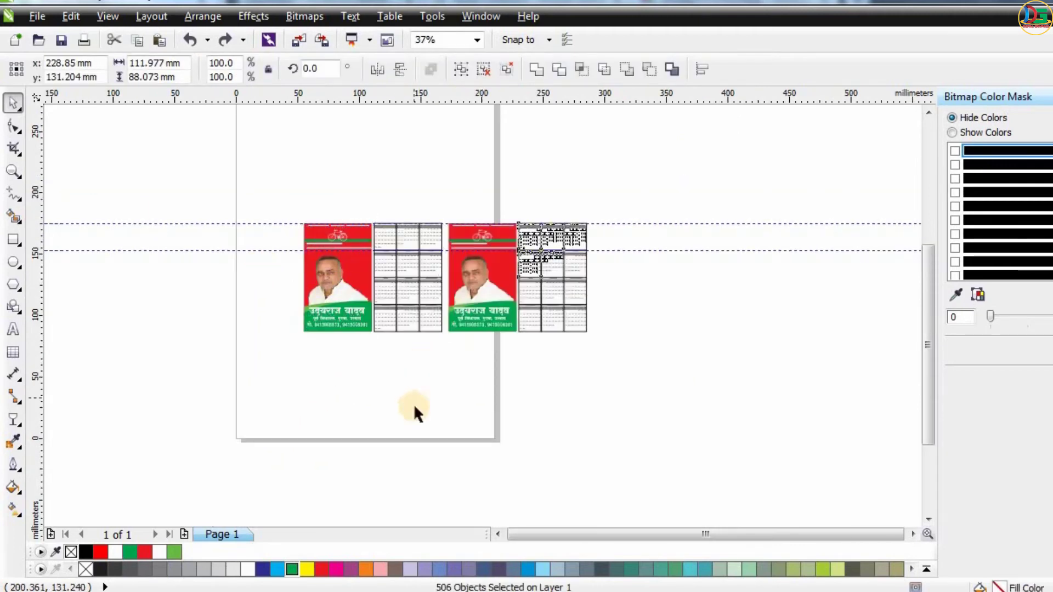
Switch the page to landscape orientation and move both card-and-calendar sets onto the page.
left_click(126, 129)
left_click(291, 70)
left_click_drag(658, 164, 291, 351)
left_click_drag(438, 249, 363, 214)
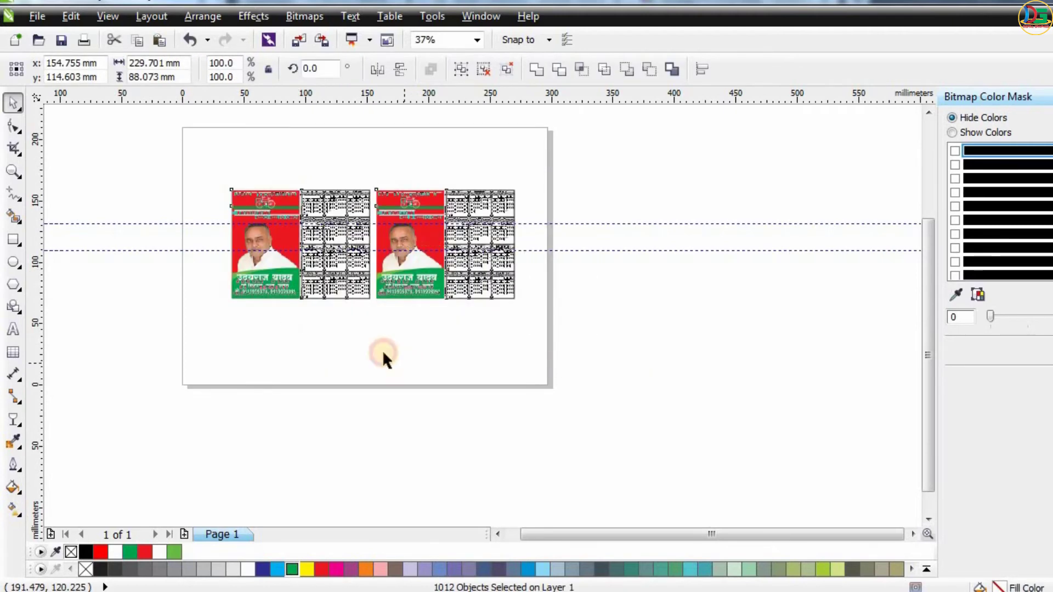
left_click(291, 347)
Group all objects of the first calendar.
scroll(334, 291, "up", 1)
scroll(335, 291, "down", 1)
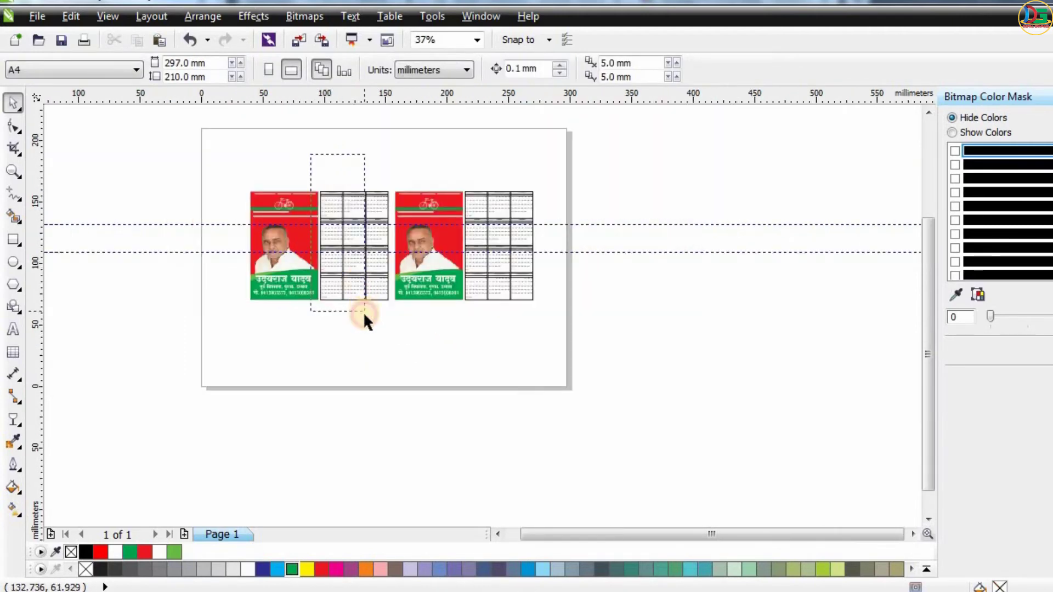
left_click_drag(391, 326, 391, 325)
scroll(349, 231, "up", 1)
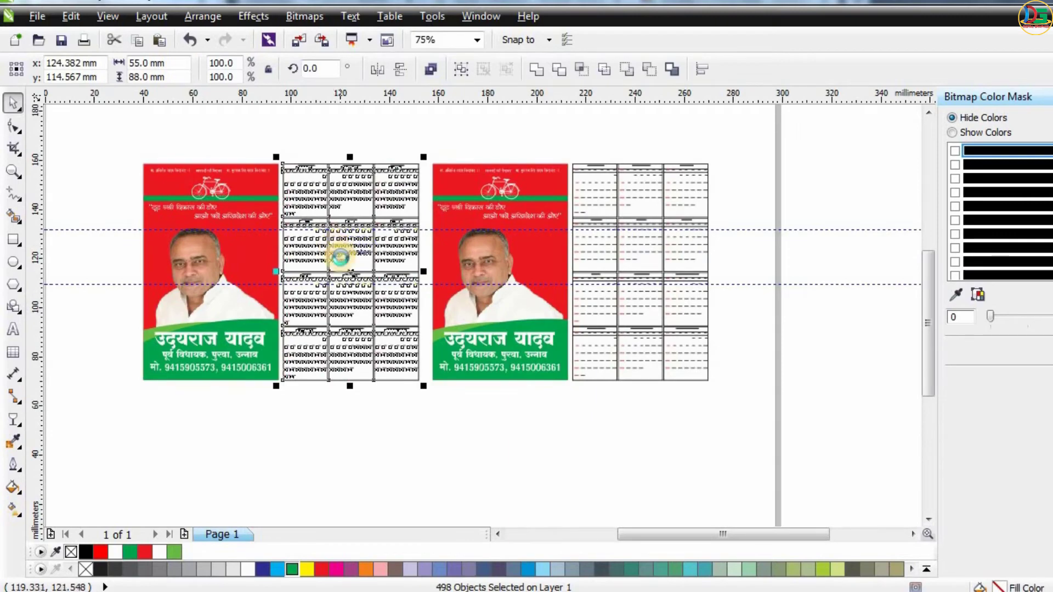
key("ctrl+g")
Fill the second card's background with white.
left_click(555, 258)
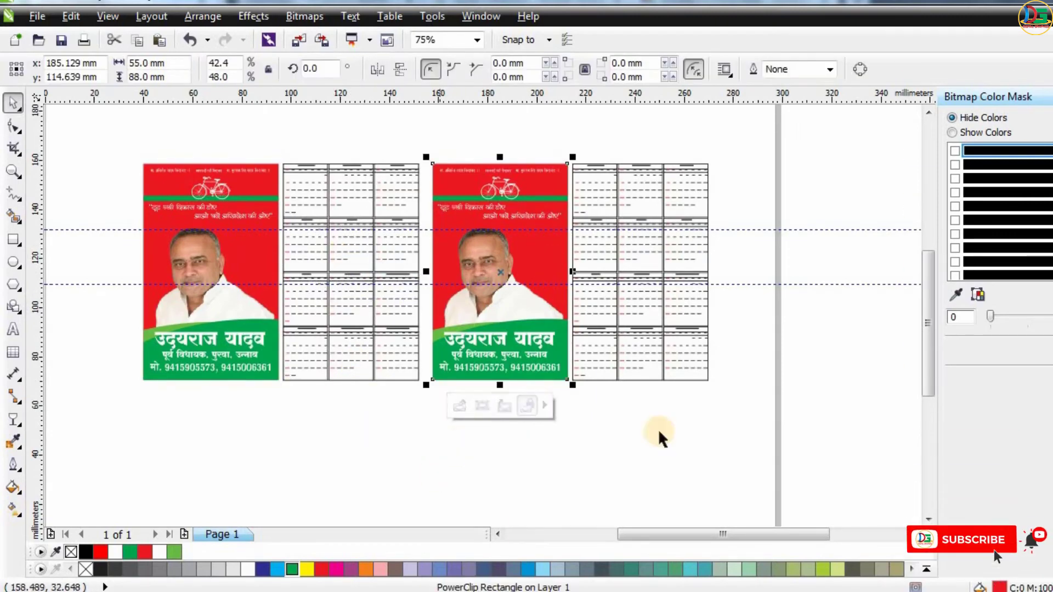
scroll(570, 260, "up", 2)
scroll(564, 252, "down", 1)
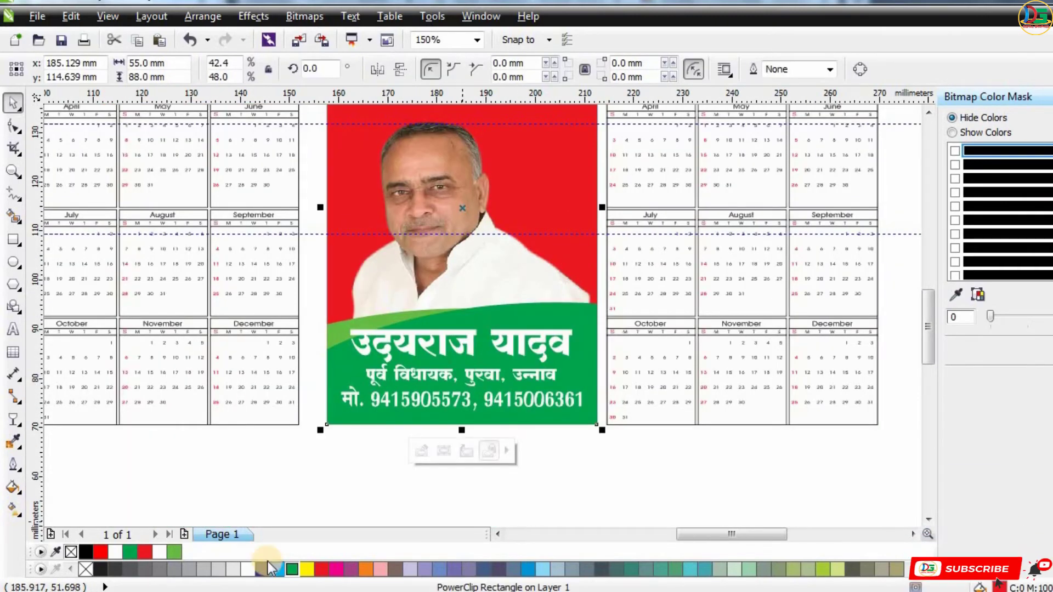
left_click(248, 569)
left_click(568, 501)
scroll(561, 482, "down", 2)
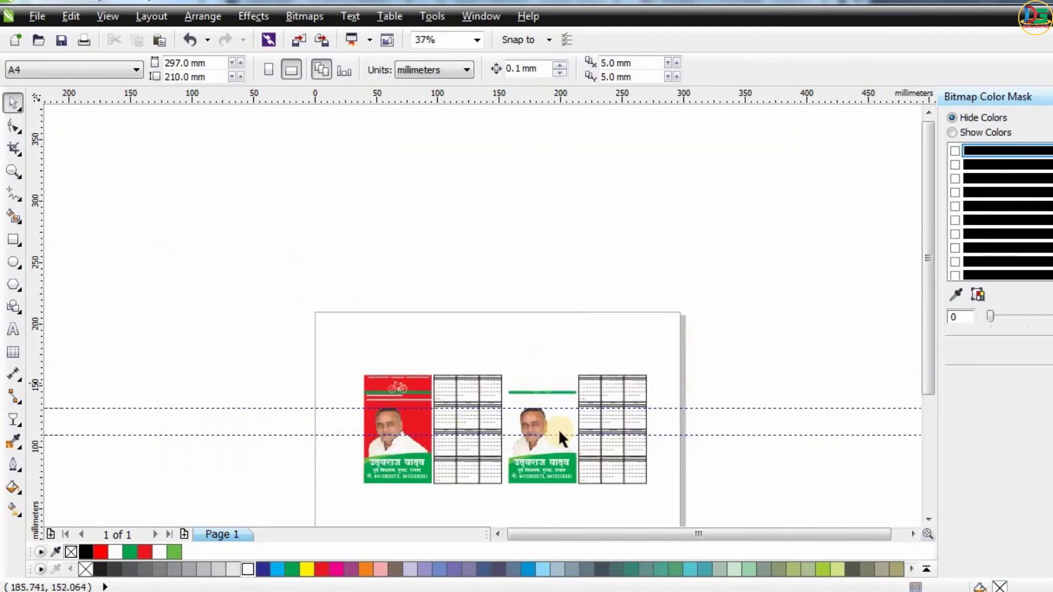
scroll(558, 429, "up", 2)
key("ctrl+z")
scroll(456, 130, "down", 1)
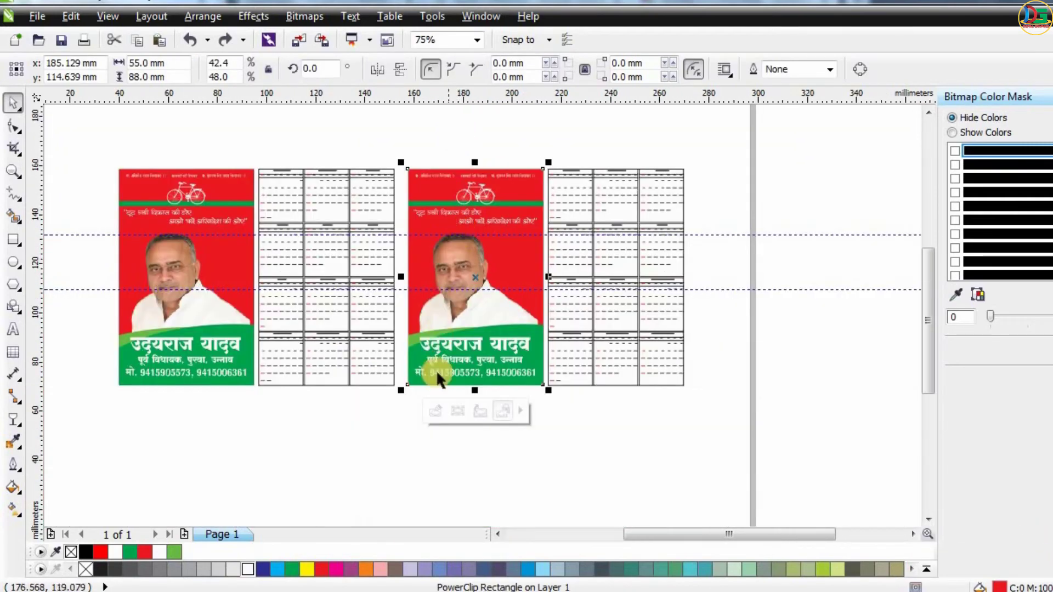
left_click(248, 569)
left_click(447, 127)
Give the second card's frame a 3.0 pt outline.
scroll(449, 126, "up", 1)
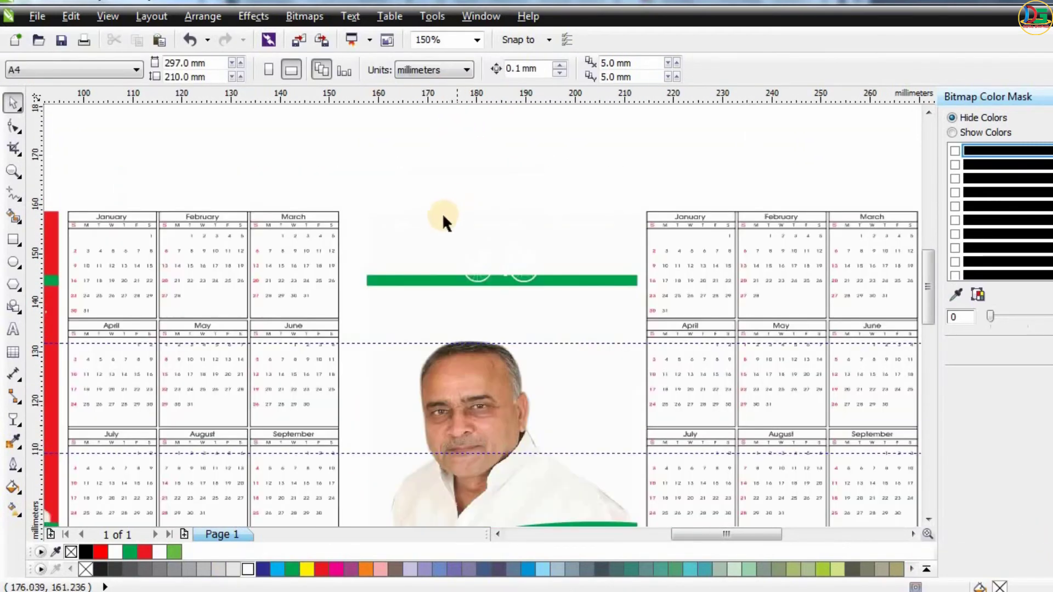
left_click(627, 252)
left_click(825, 69)
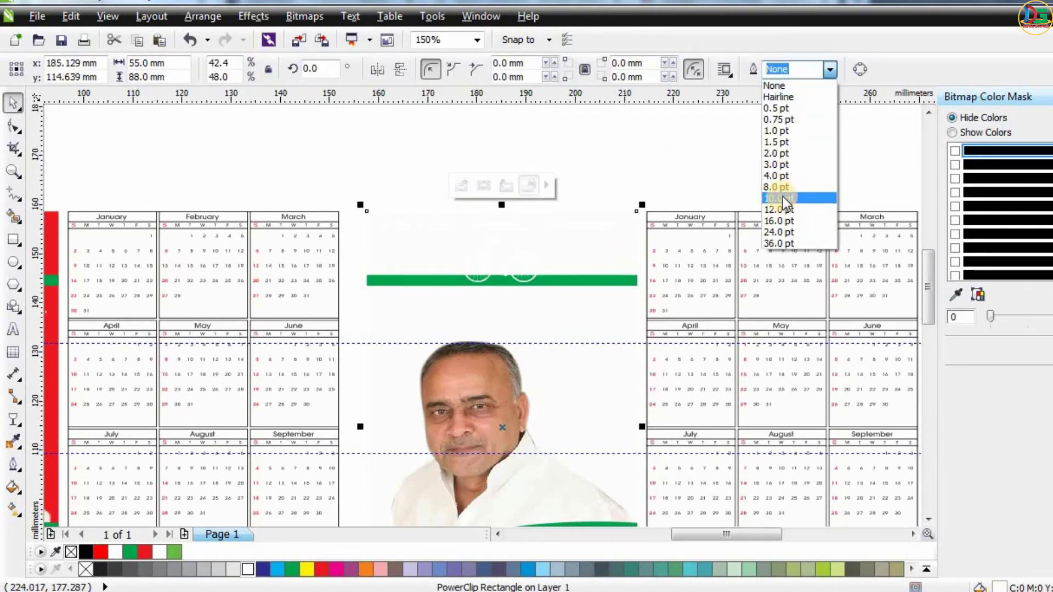
left_click(778, 165)
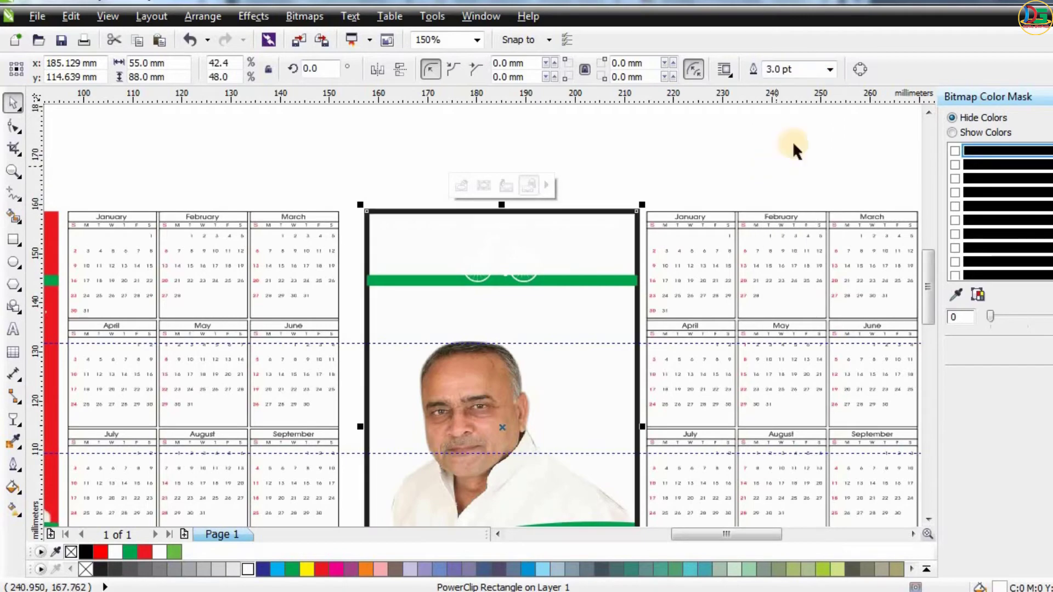
Set the second card's frame outline to 2.0 pt and color it red.
left_click(830, 69)
left_click(769, 156)
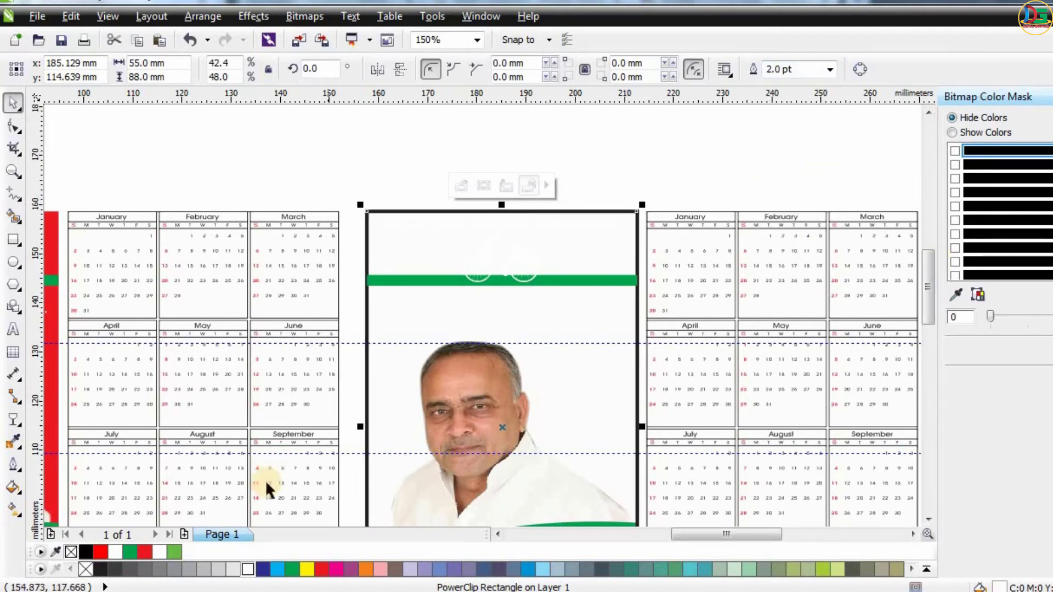
right_click(148, 552)
scroll(375, 315, "down", 1)
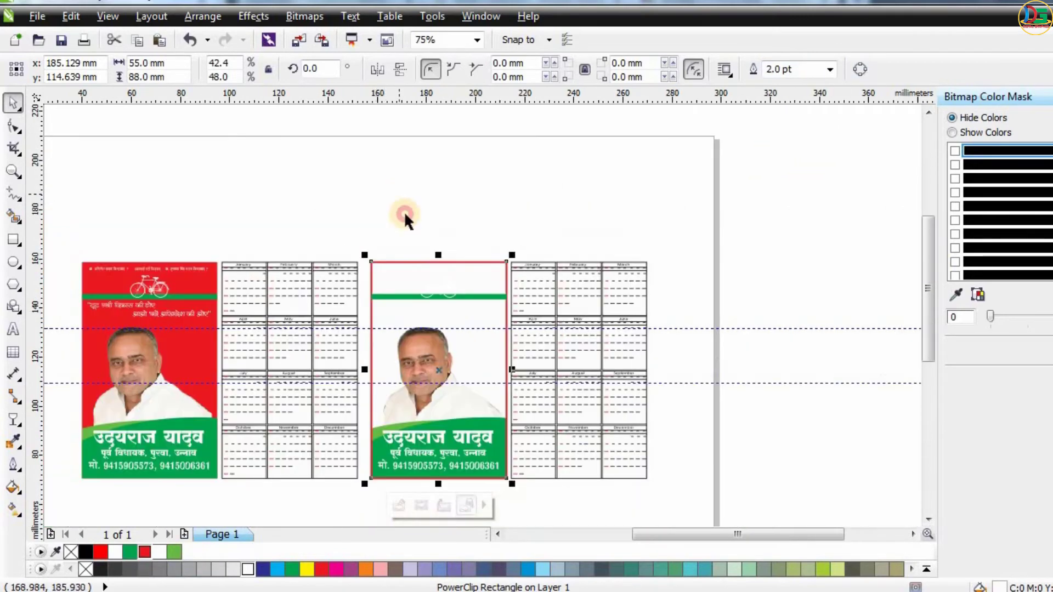
Color the top line of slogans on the white card red.
left_click(405, 212)
scroll(416, 289, "up", 2)
left_click(376, 231)
left_click(235, 180)
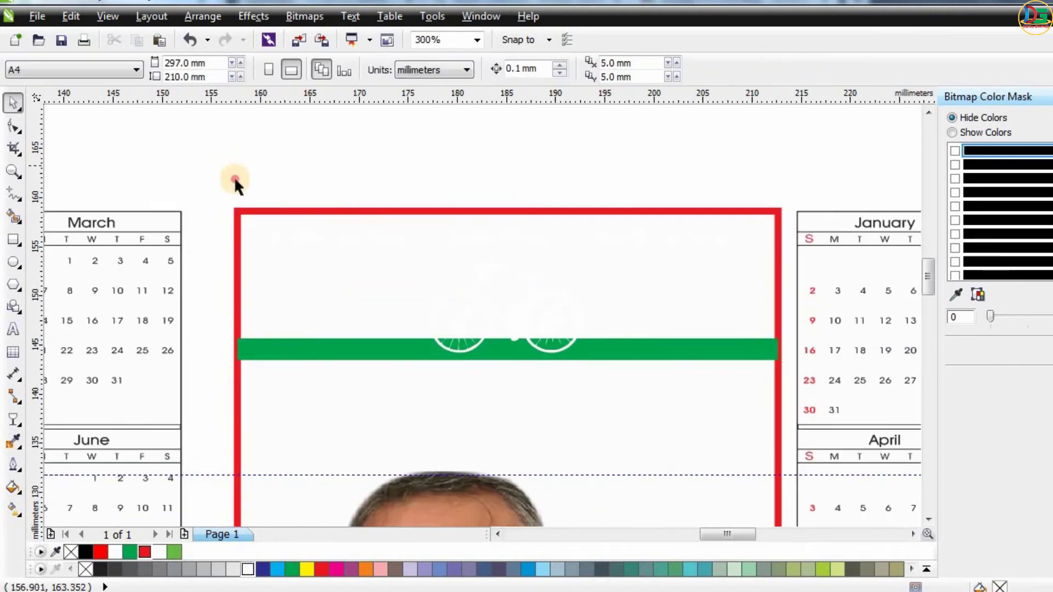
left_click_drag(788, 261, 788, 262)
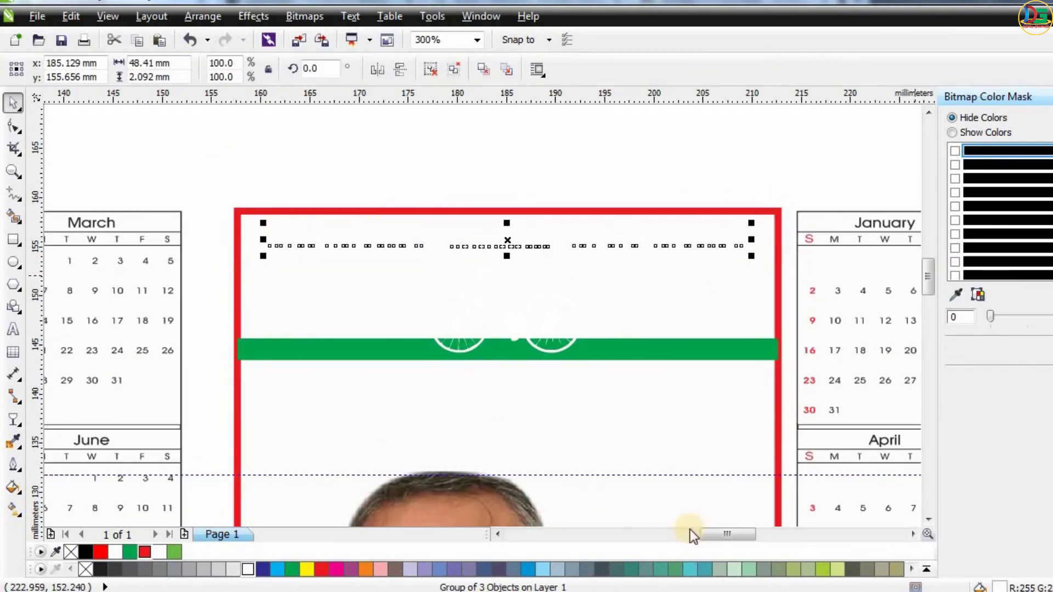
left_click(144, 552)
Color the bicycle symbol on the white card red.
left_click(278, 212)
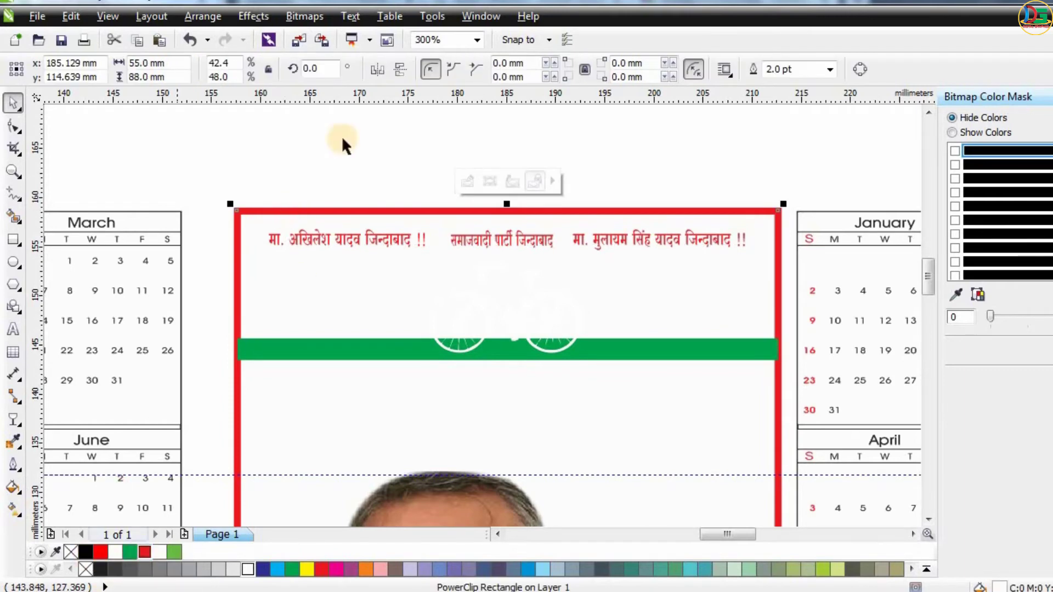
left_click(542, 285)
left_click(533, 322)
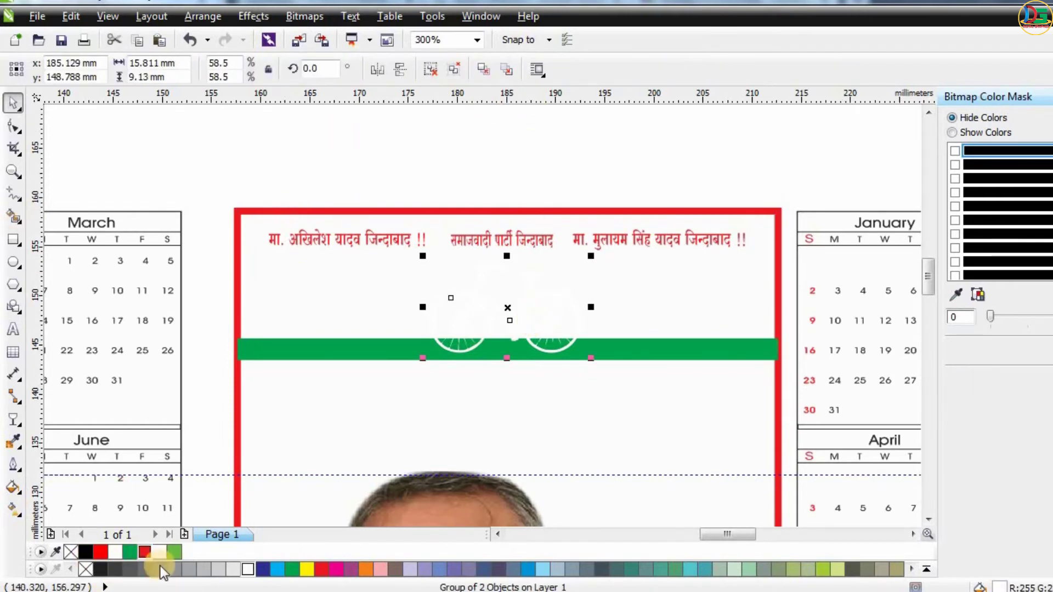
left_click(323, 569)
left_click(308, 130)
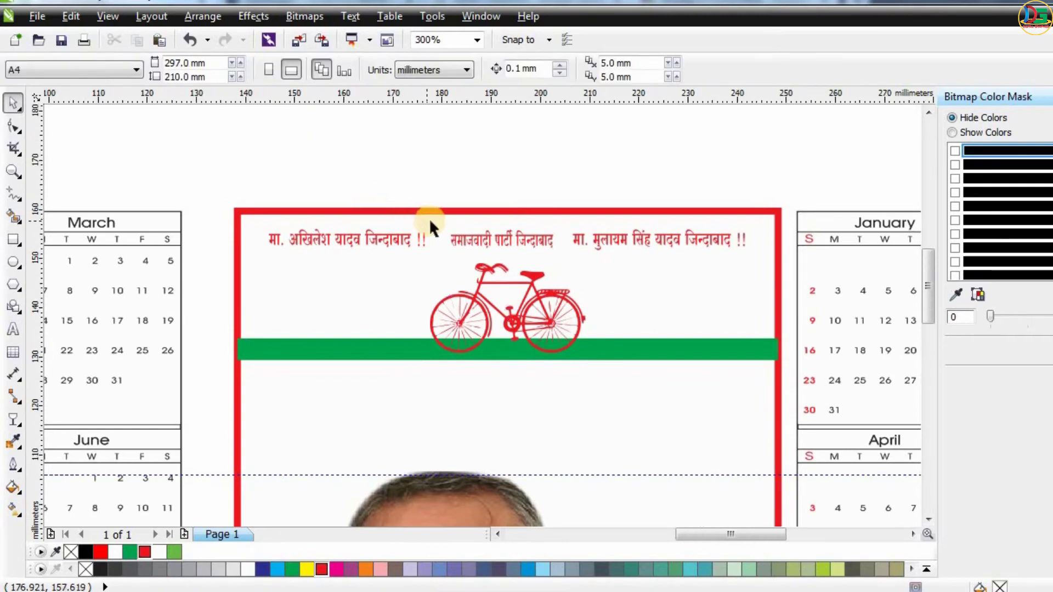
Color the two-line quote text below the green band green.
scroll(429, 219, "down", 1)
scroll(487, 274, "up", 1)
scroll(445, 294, "down", 1)
left_click(443, 303)
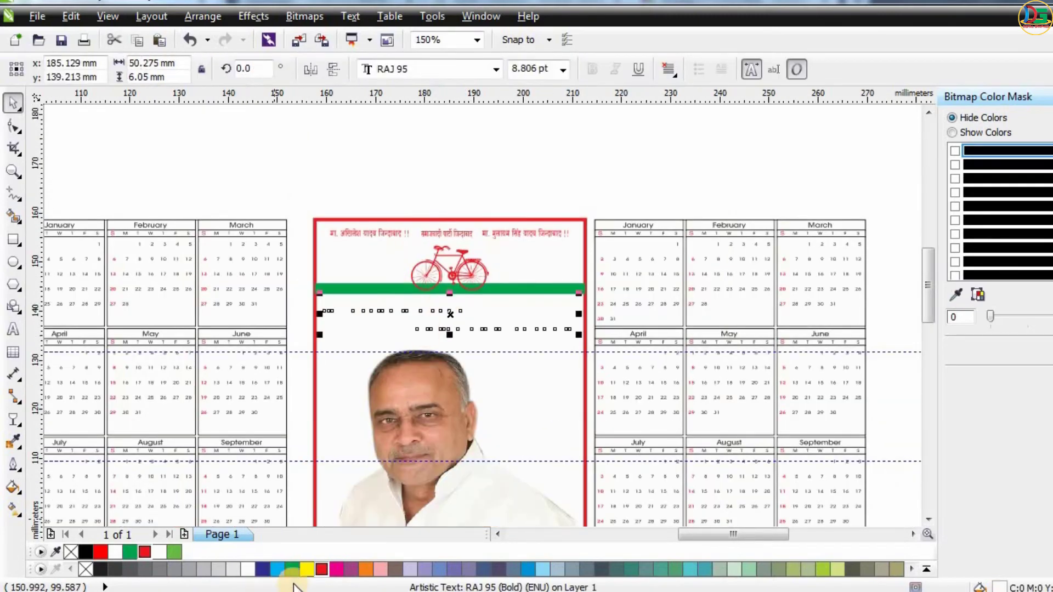
left_click(295, 569)
scroll(426, 242, "down", 1)
Examine the recolored white card at different zoom levels.
left_click(433, 274)
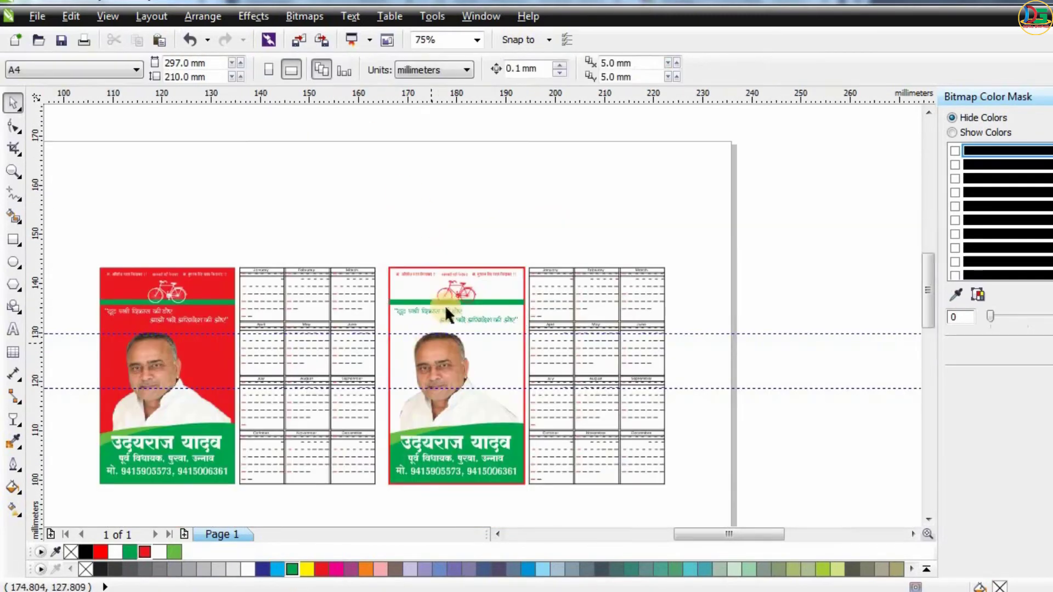
scroll(444, 305, "up", 2)
scroll(495, 360, "down", 2)
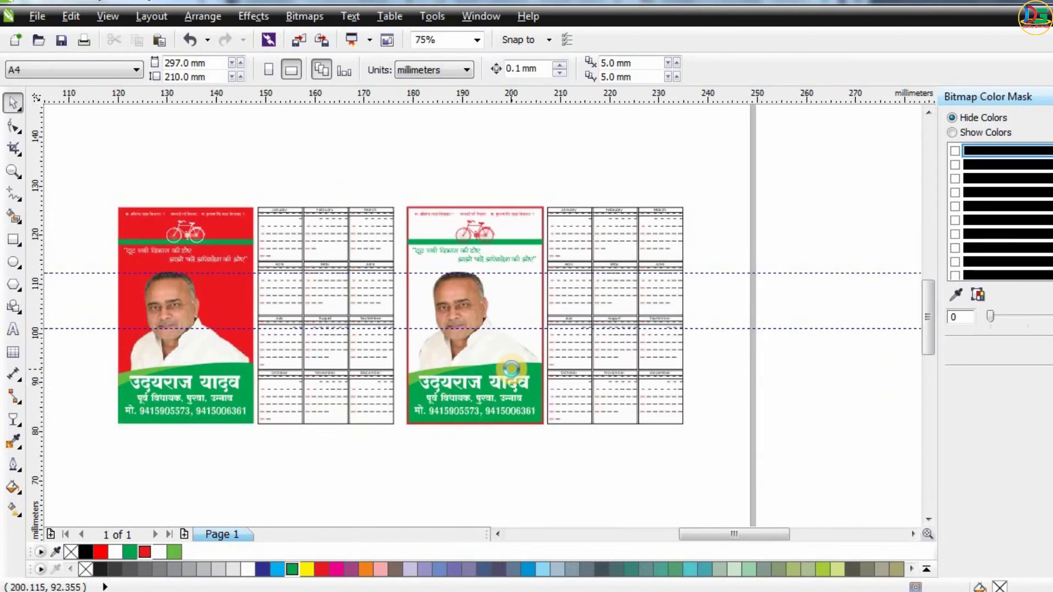
scroll(511, 368, "up", 1)
scroll(488, 297, "down", 1)
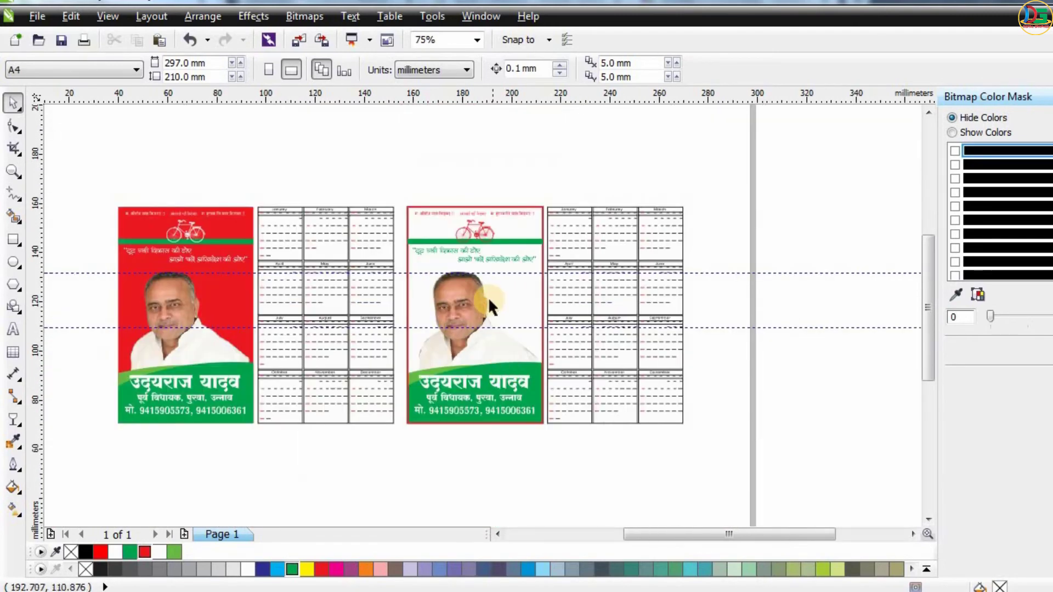
scroll(488, 296, "up", 1)
scroll(468, 211, "down", 1)
left_click(445, 406)
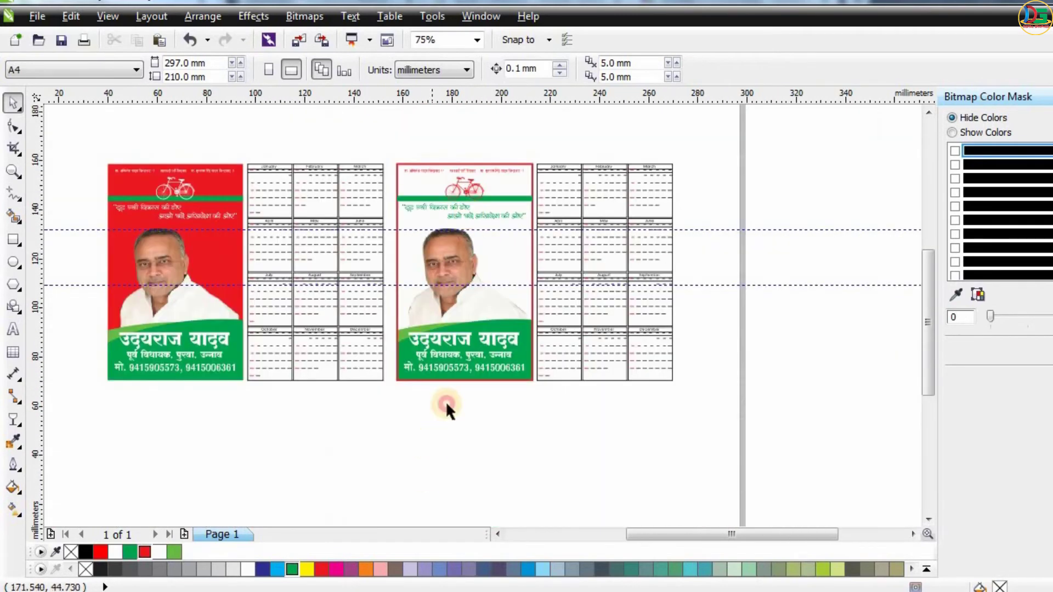
Inside the card's PowerClip contents, fill the light green swoosh ellipse red.
left_click(484, 321)
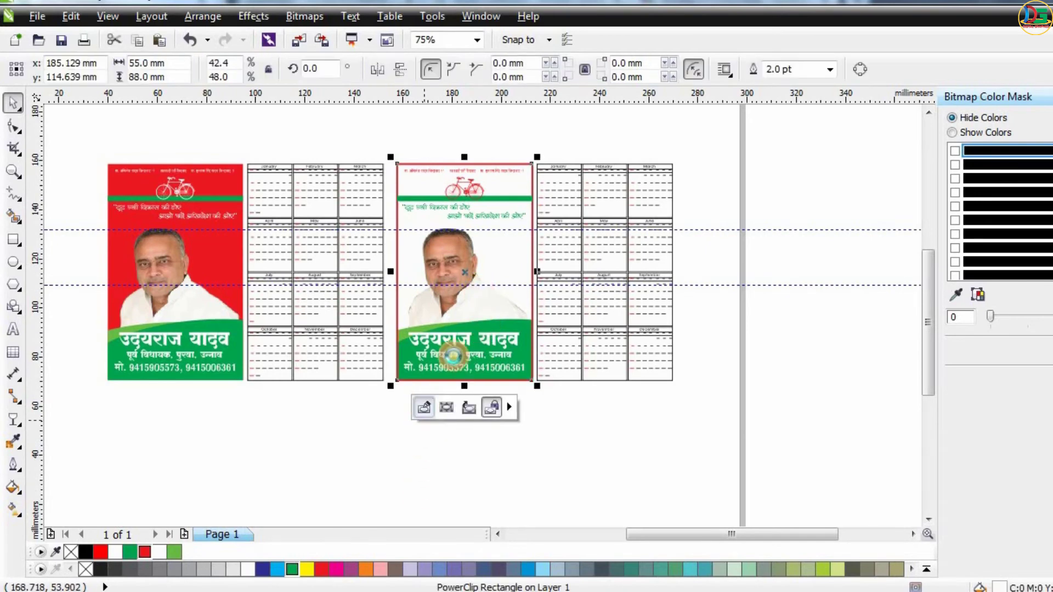
double_click(418, 332)
left_click(414, 329)
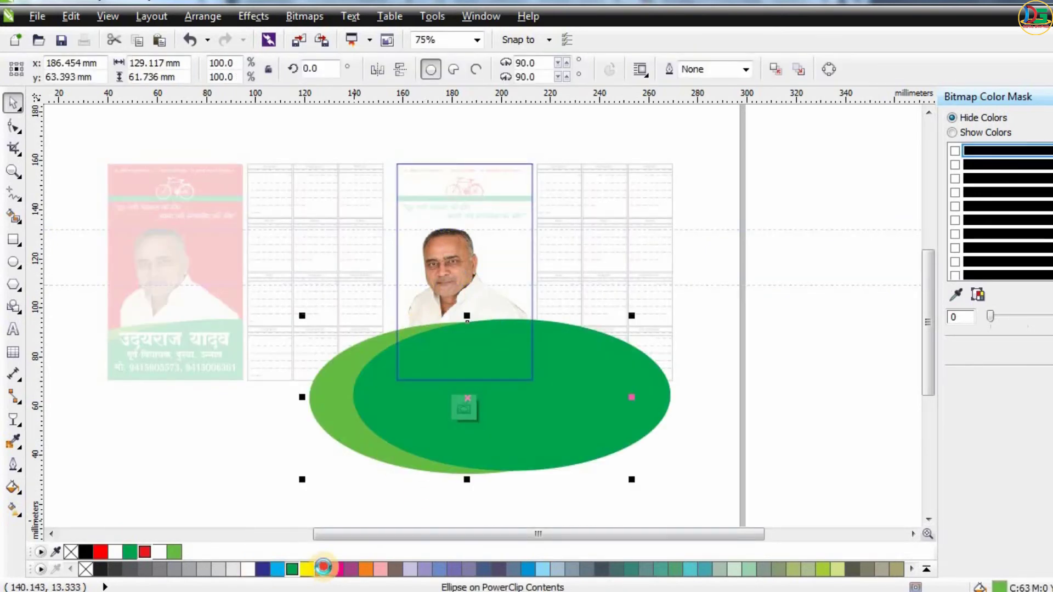
left_click(323, 566)
left_click(490, 406)
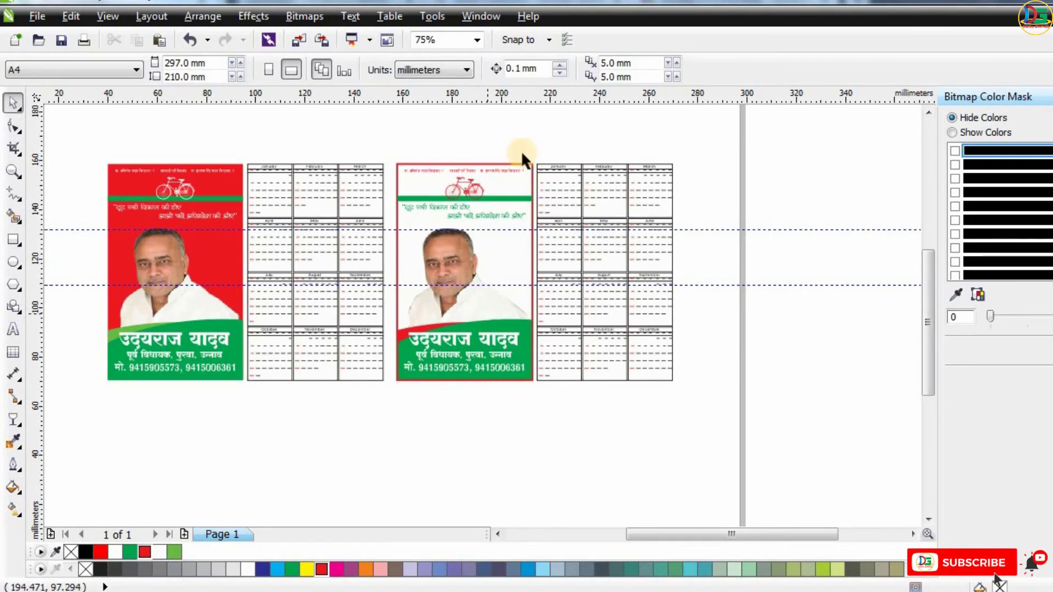
Draw a 55 × 88 mm rectangle and center-align it with the white card.
scroll(482, 186, "up", 1)
scroll(525, 254, "up", 2)
scroll(526, 256, "down", 2)
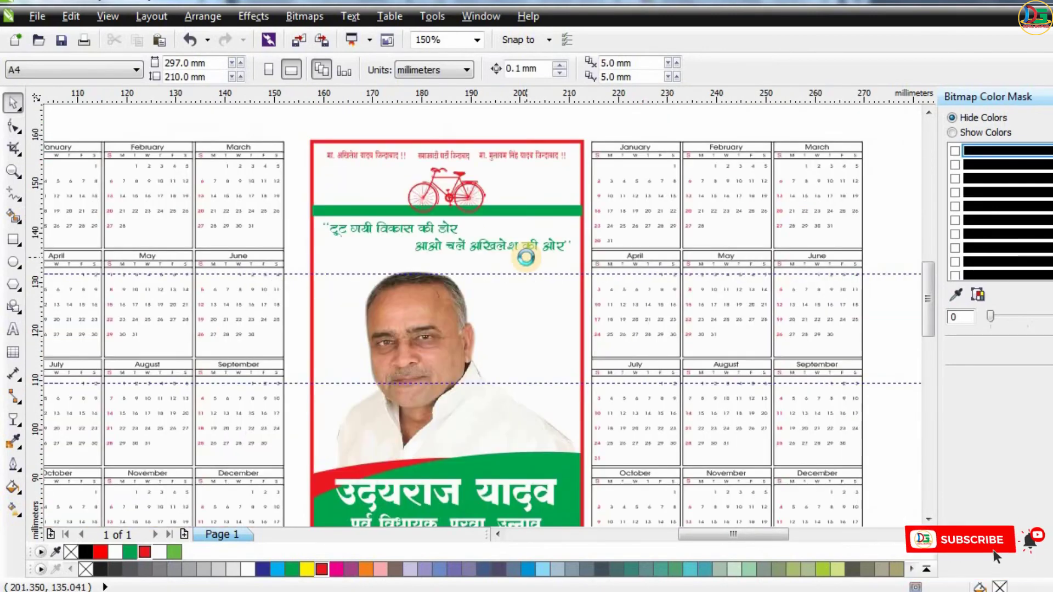
scroll(563, 220, "up", 1)
scroll(563, 221, "down", 1)
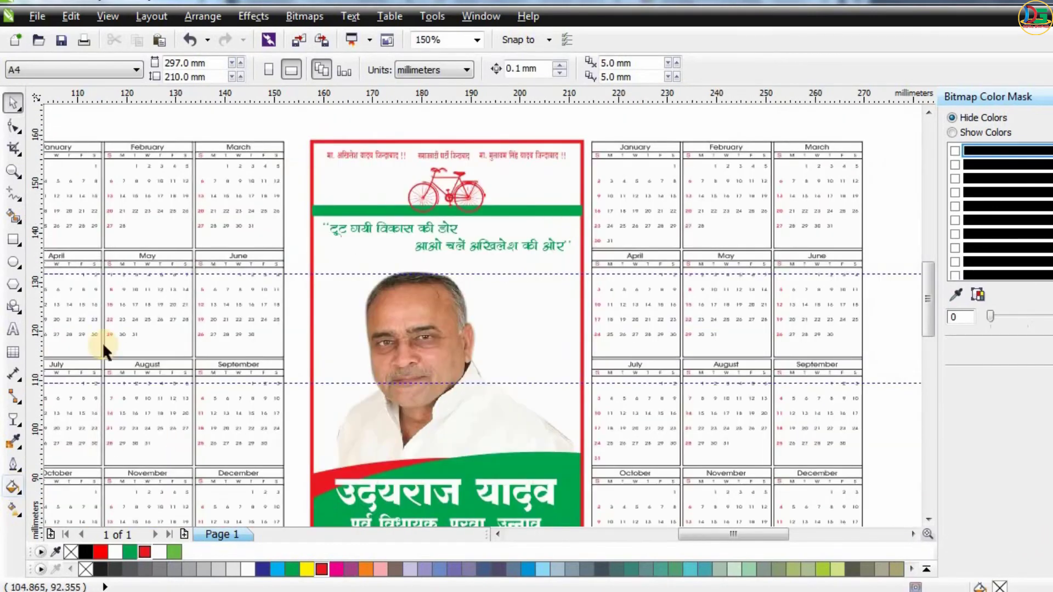
left_click(556, 209)
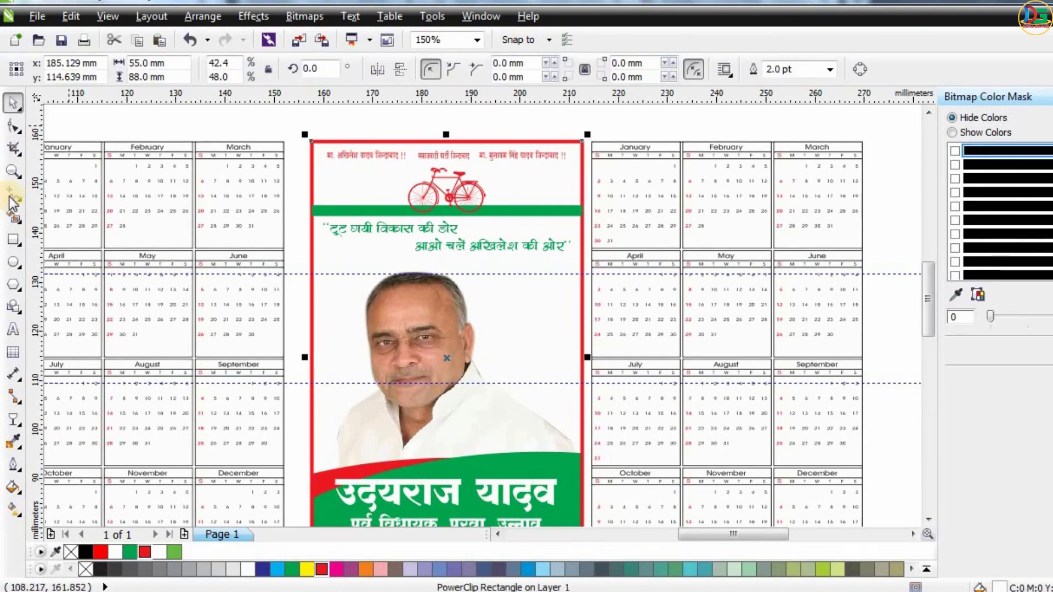
left_click(14, 237)
mouse_move(298, 116)
left_mouse_down()
mouse_move(324, 136)
mouse_move(333, 165)
left_mouse_up()
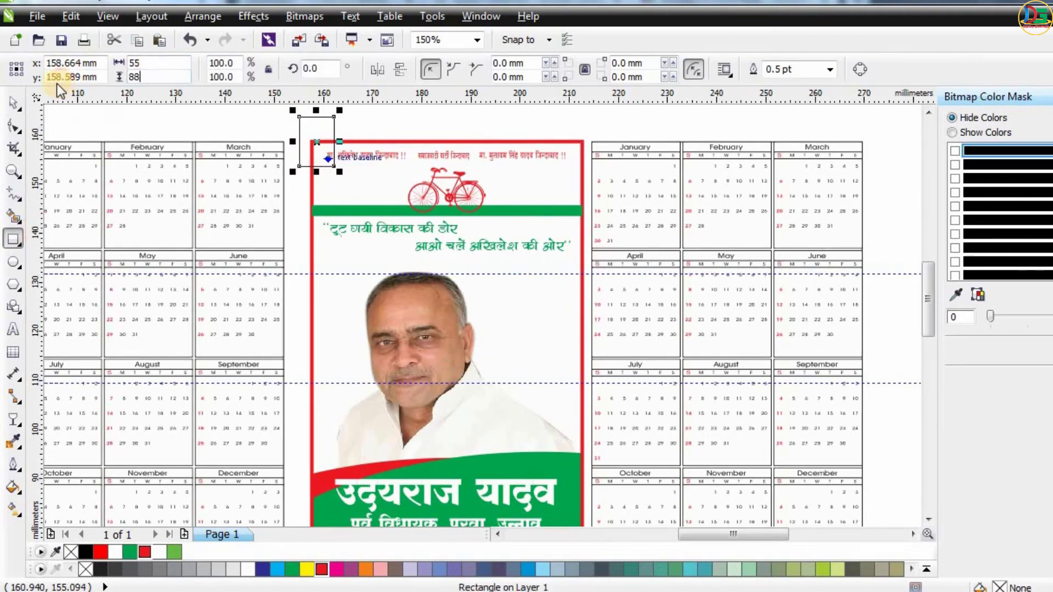
type("88")
key("Return")
left_click(504, 142, "shift")
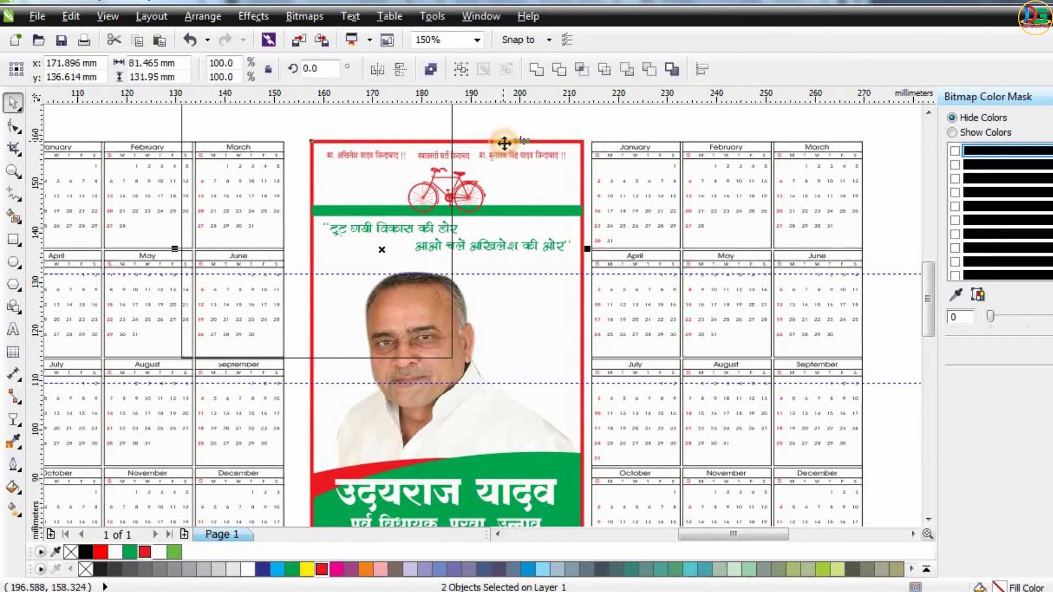
key("c")
Move the new rectangle into place exactly over the white card's frame.
left_click(291, 125)
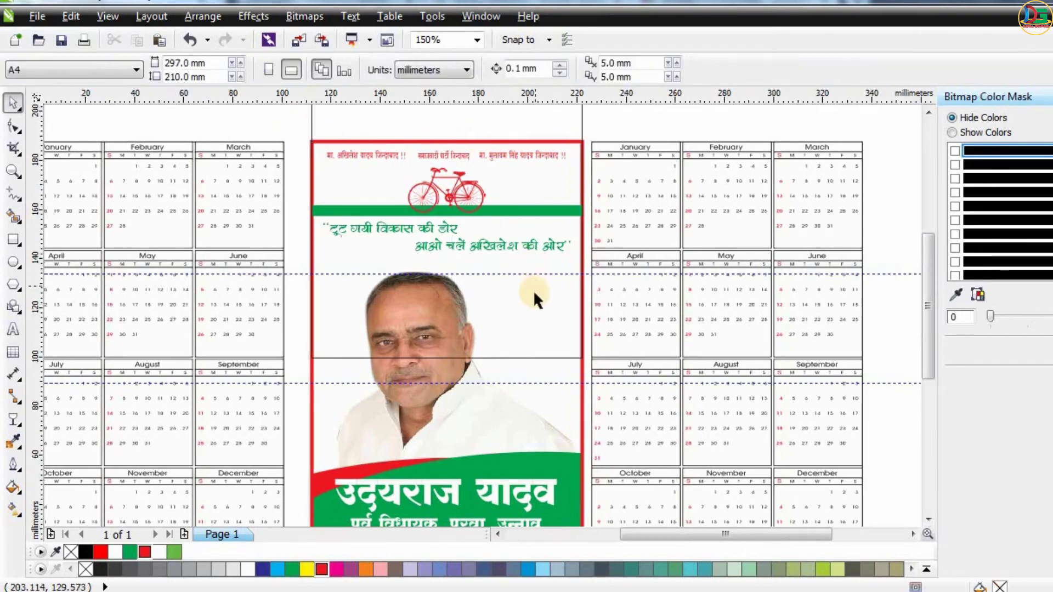
key("F3")
left_click_drag(557, 153, 556, 263)
scroll(511, 192, "up", 1)
scroll(511, 192, "down", 1)
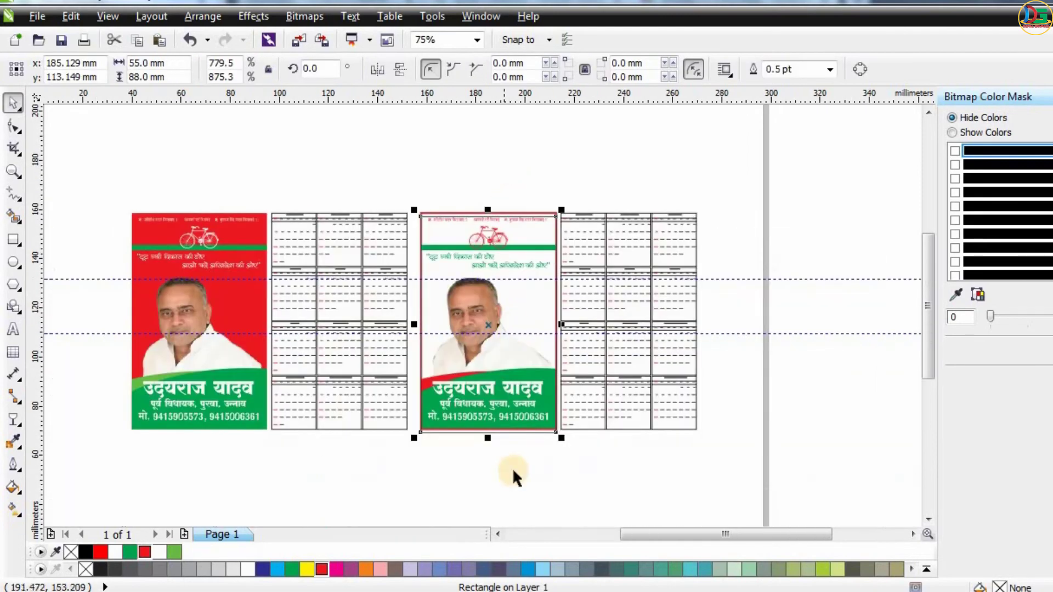
scroll(511, 467, "up", 1)
scroll(473, 421, "up", 1)
key("Up")
key("Up")
key("Up")
key("Up")
key("Up")
key("Up")
key("Up")
key("Up")
key("Up")
key("Up")
key("Up")
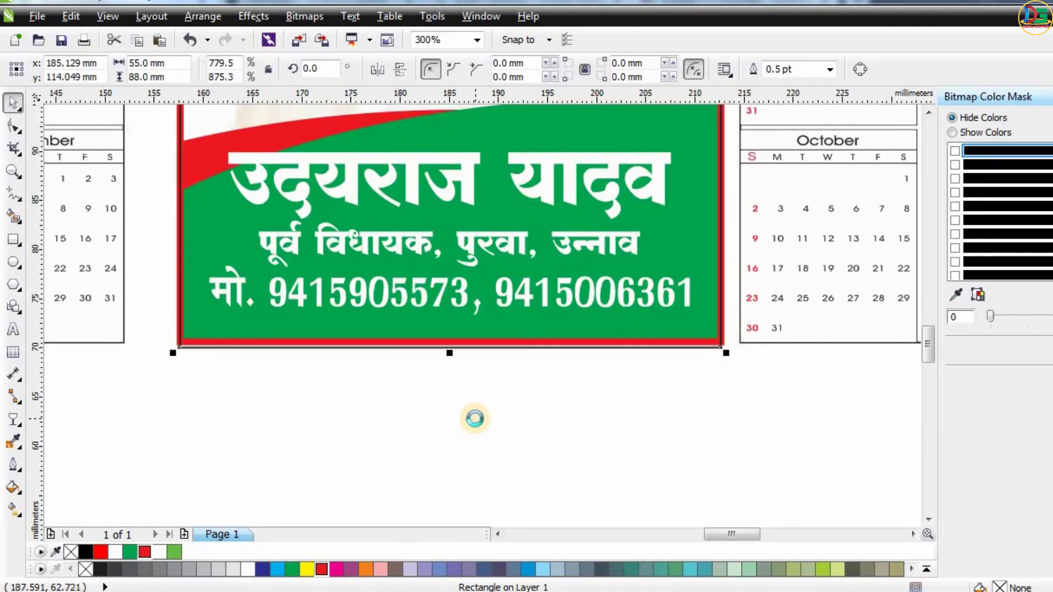
Give the new rectangle a 3.0 pt outline and color the outline green.
left_click(830, 69)
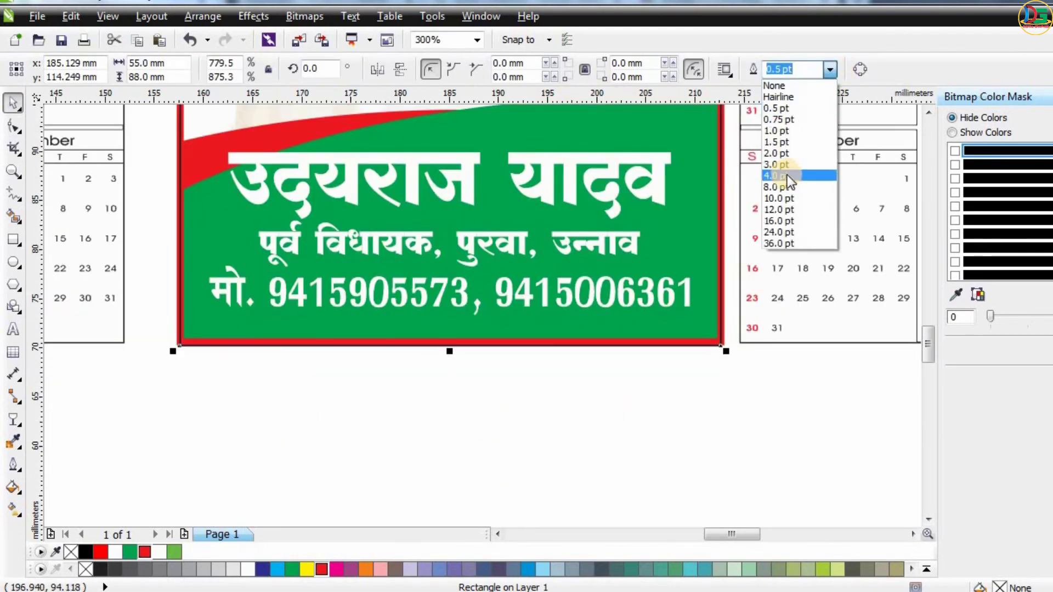
left_click(782, 172)
scroll(726, 364, "down", 1)
key("Up")
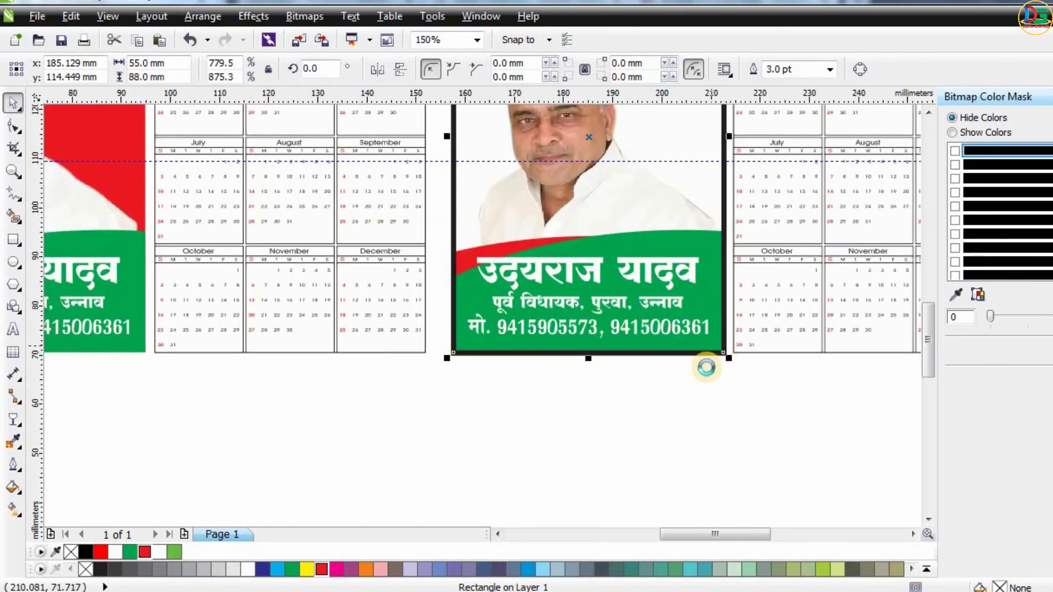
scroll(718, 359, "down", 1)
left_click_drag(133, 554, 578, 266)
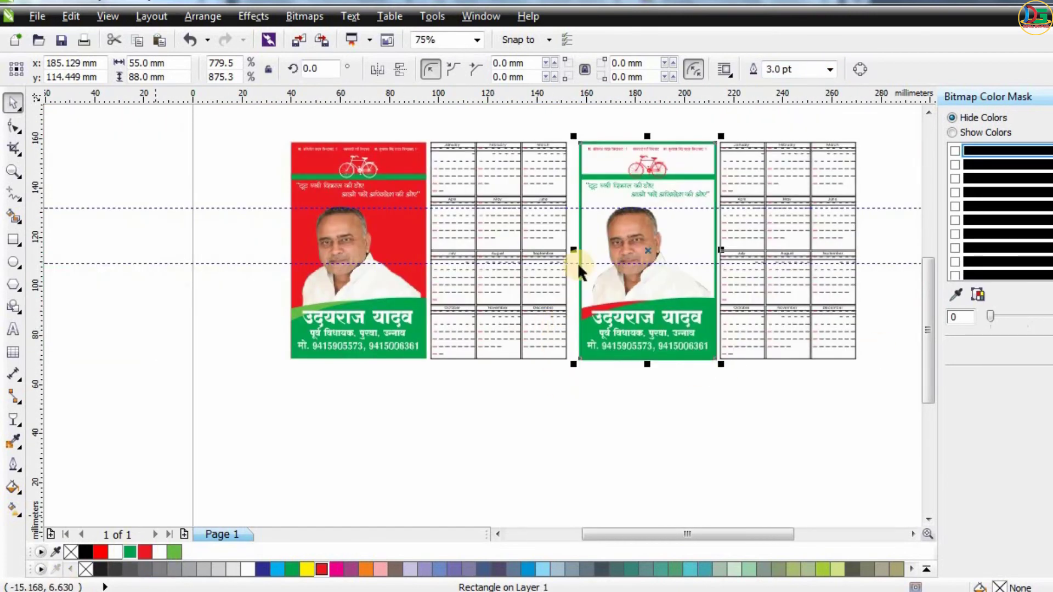
key("ctrl+z")
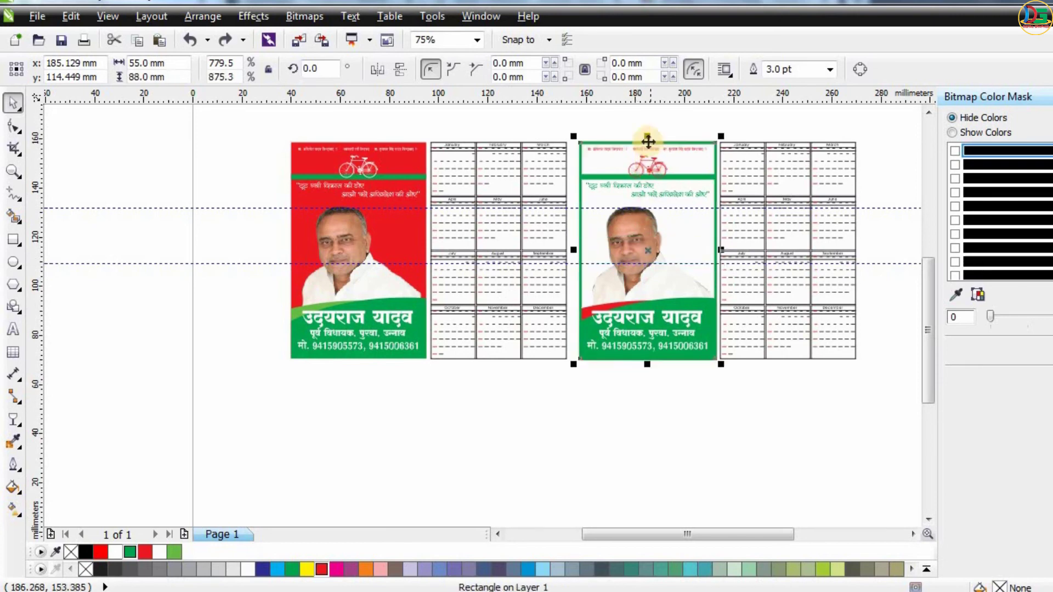
Shrink the green-outlined rectangle from the top to about 44 mm tall, covering the card's lower half.
left_click(13, 128)
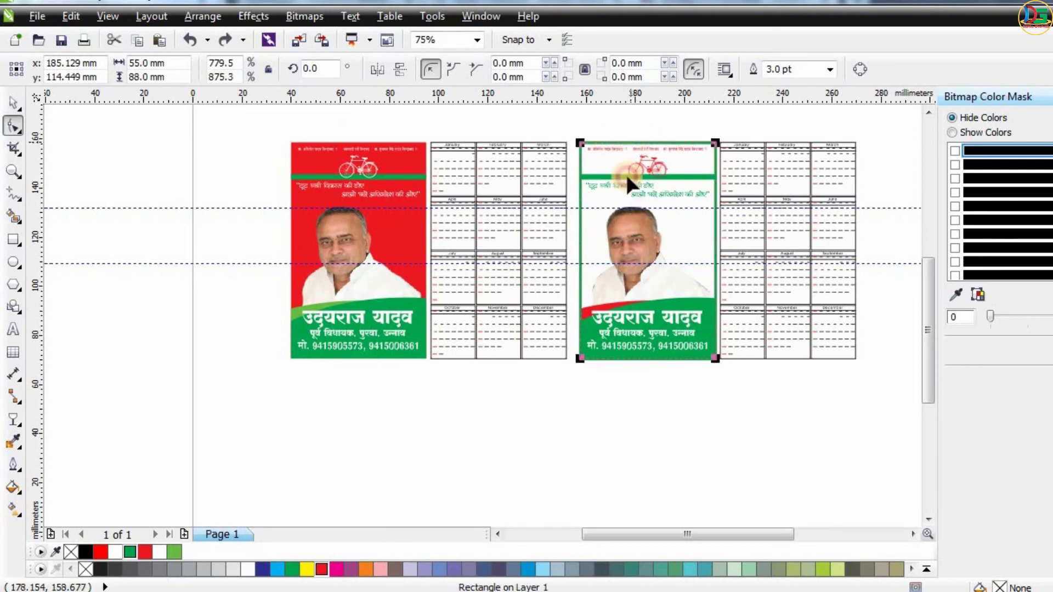
scroll(677, 137, "up", 2)
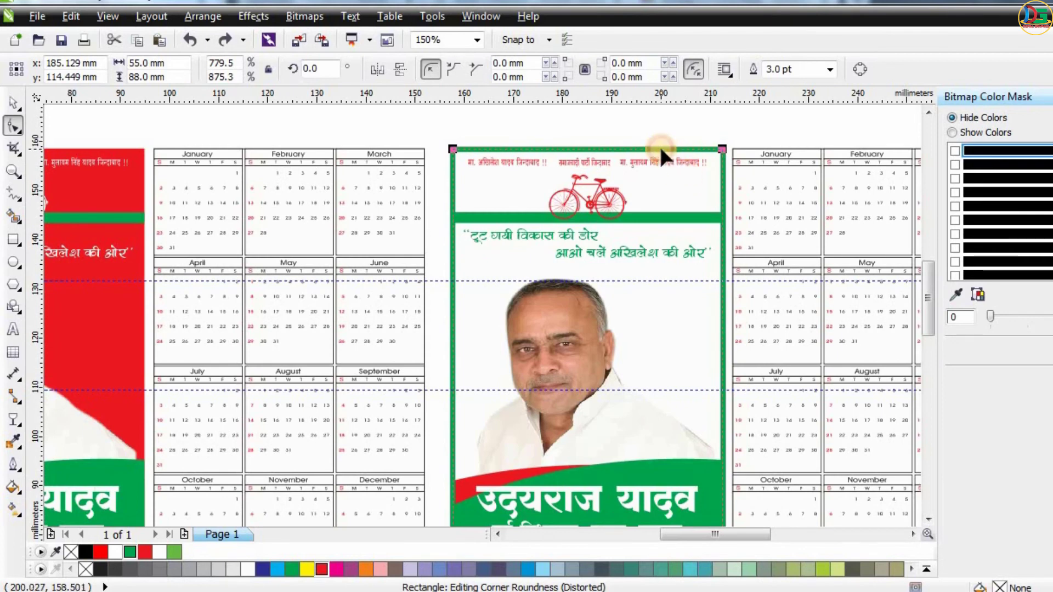
left_click(13, 102)
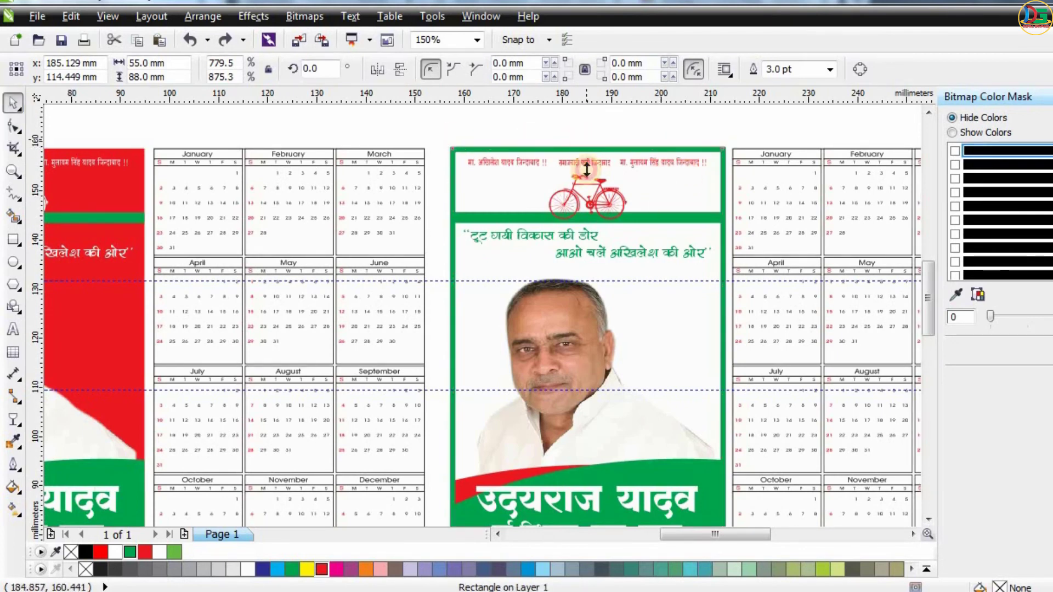
left_click_drag(585, 149, 570, 354)
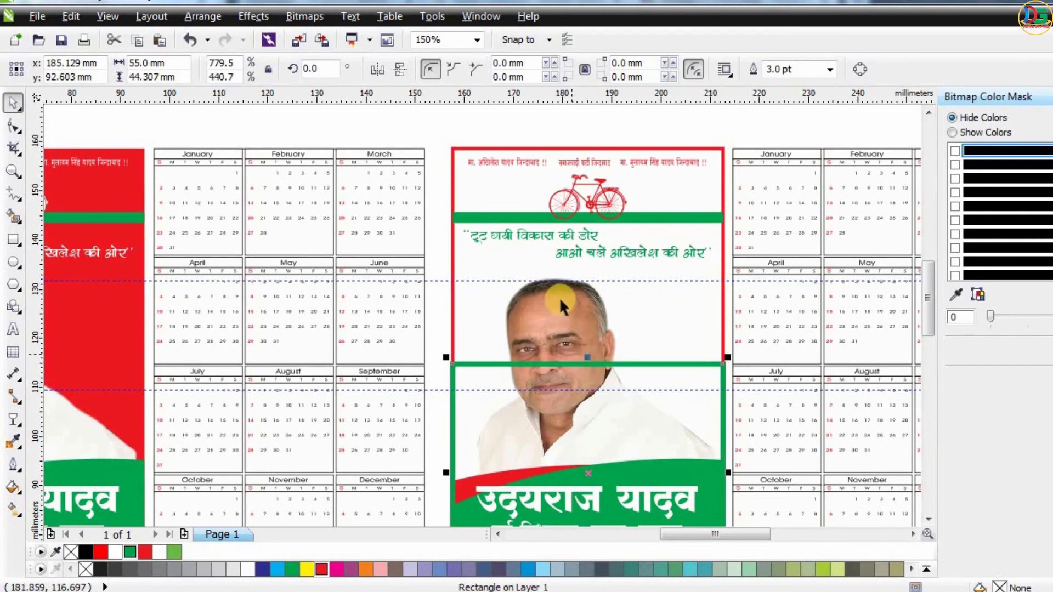
scroll(561, 296, "down", 2)
scroll(547, 334, "up", 2)
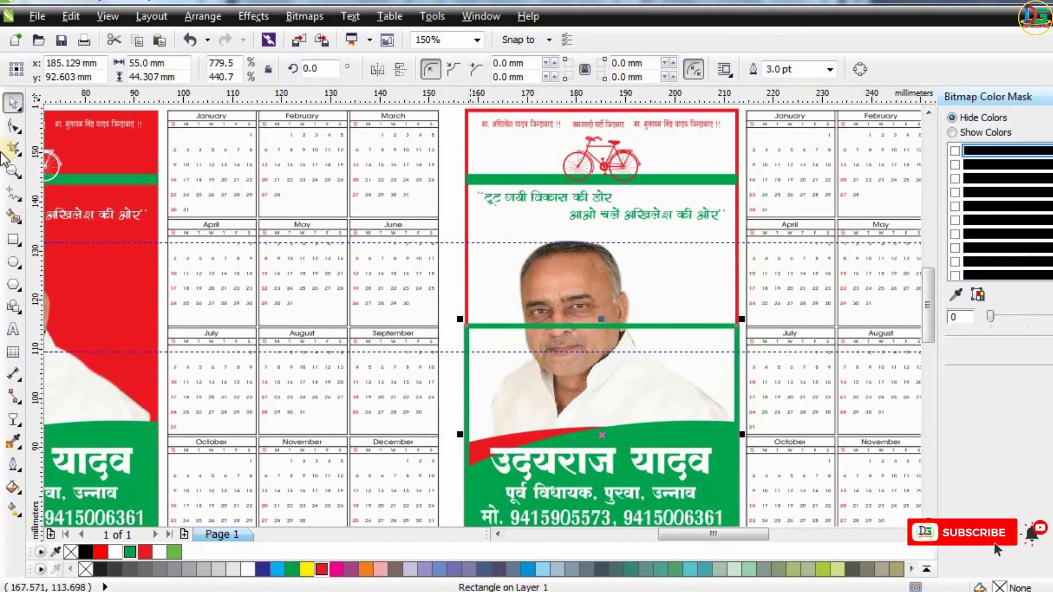
Crop the green rectangle so its top edge is removed, leaving the lower sides and bottom.
left_click(13, 147)
scroll(530, 329, "down", 2)
left_click_drag(529, 329, 705, 486)
double_click(655, 357)
scroll(655, 357, "up", 2)
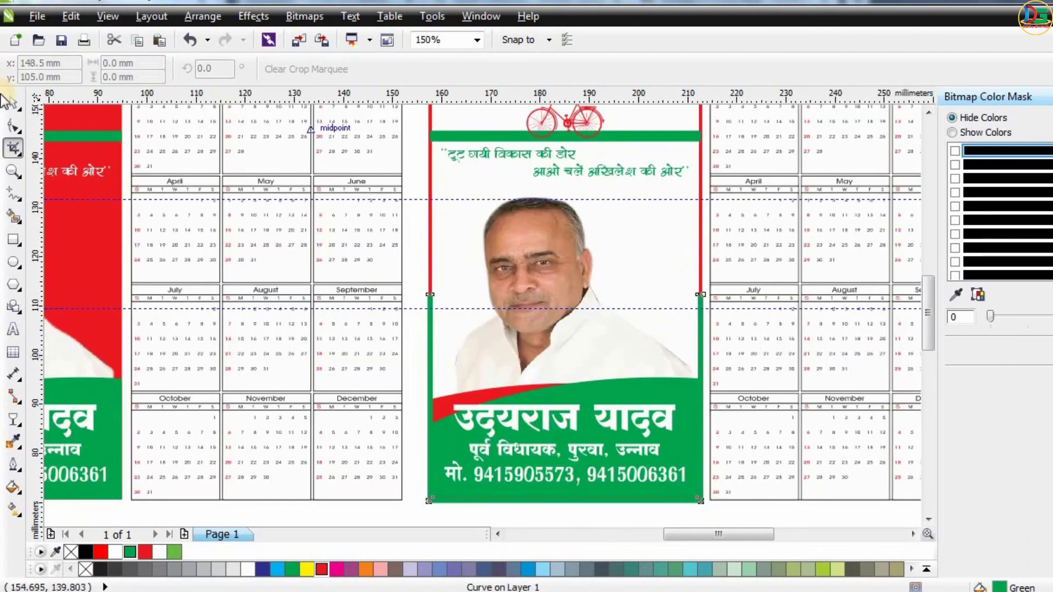
key("space")
scroll(419, 222, "up", 2)
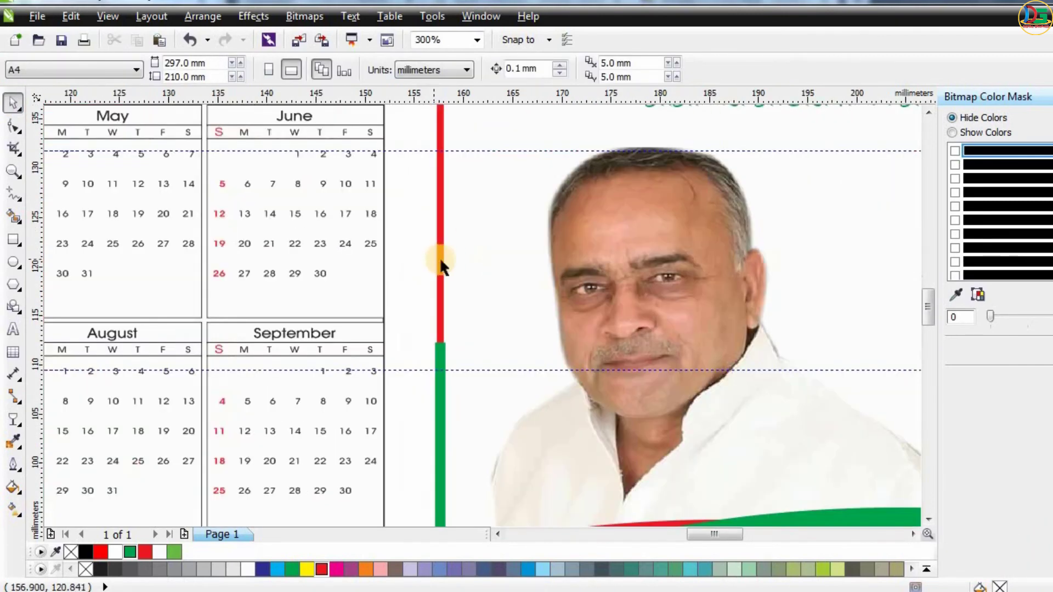
Set the red-outlined rectangle's outline width to 3.0 pt.
left_click(454, 225)
left_click(831, 69)
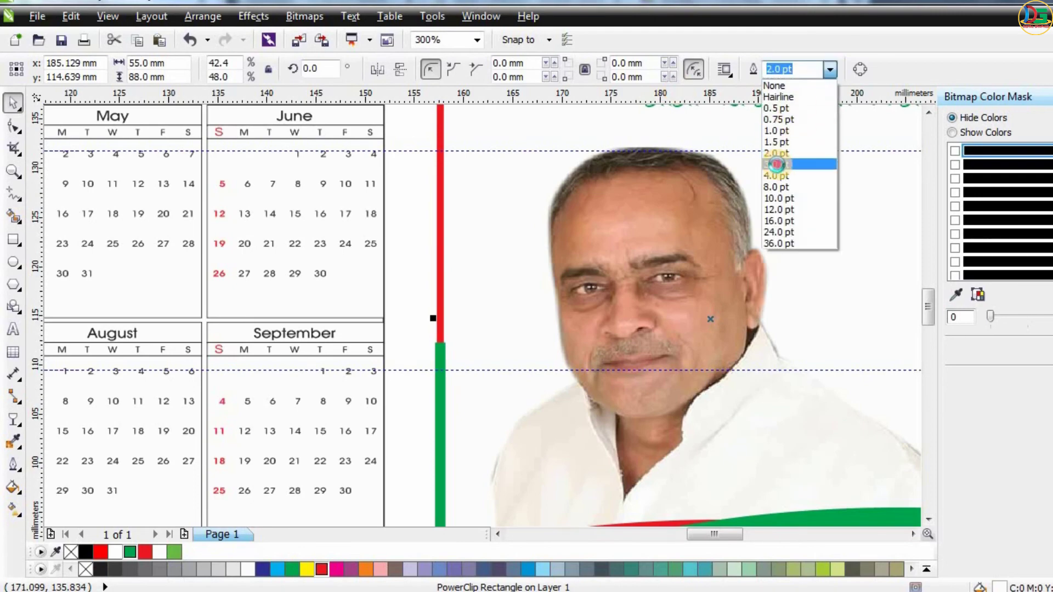
left_click(784, 171)
Zoom around to inspect the white card's lower edge and its green bottom shape.
scroll(455, 274, "down", 4)
left_click(568, 410)
scroll(568, 410, "up", 2)
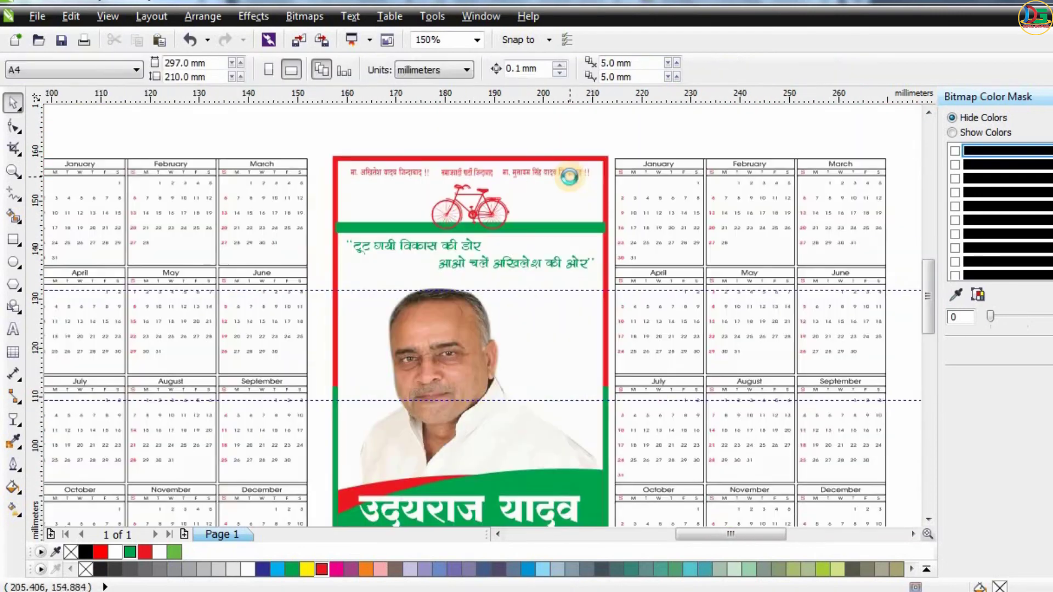
scroll(566, 412, "down", 2)
key("F8")
scroll(481, 383, "up", 6)
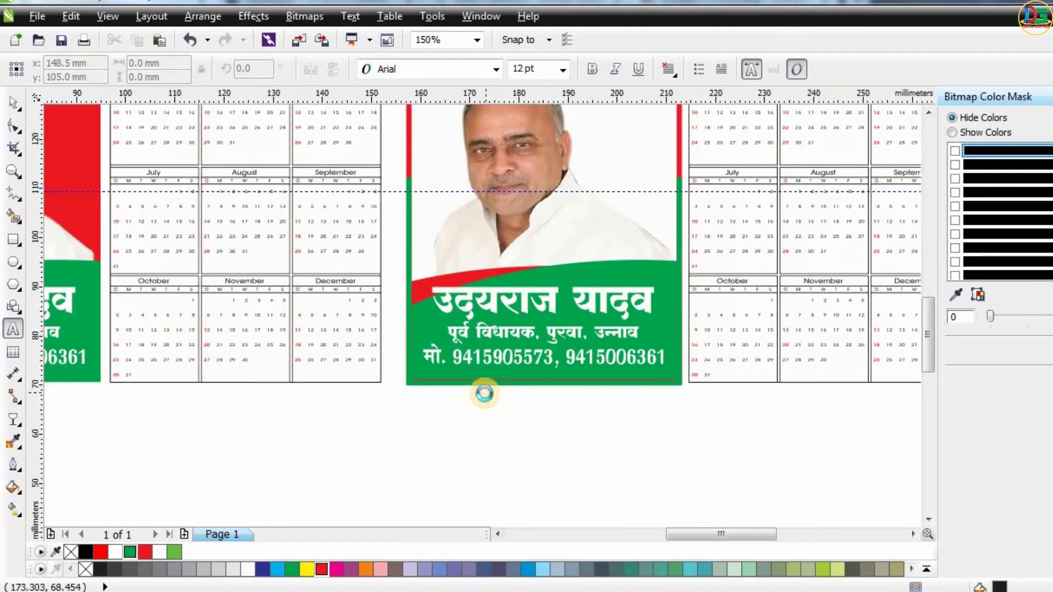
scroll(411, 395, "down", 2)
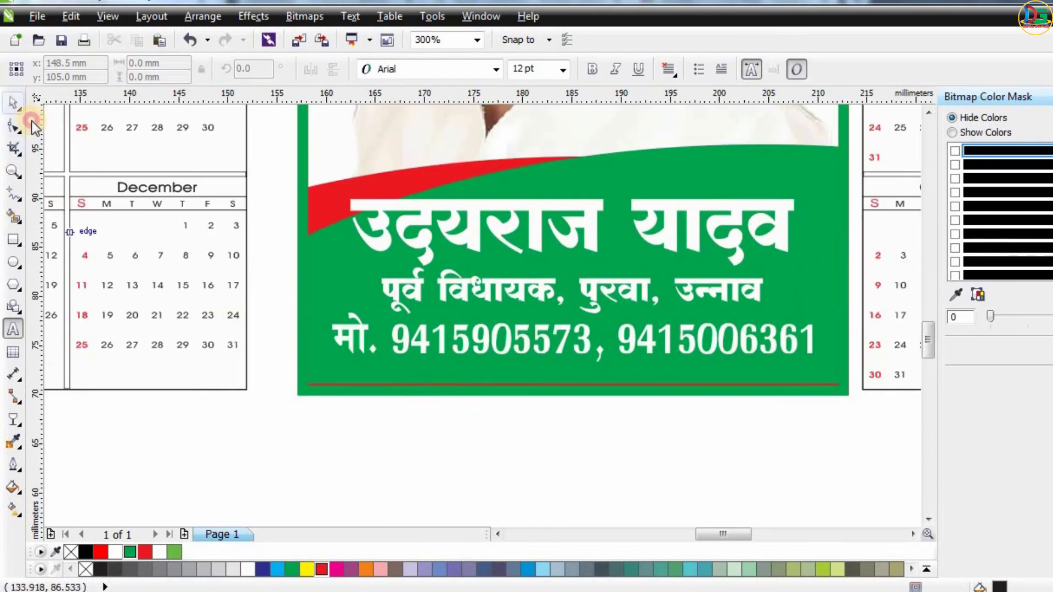
left_click(13, 102)
left_click(386, 391)
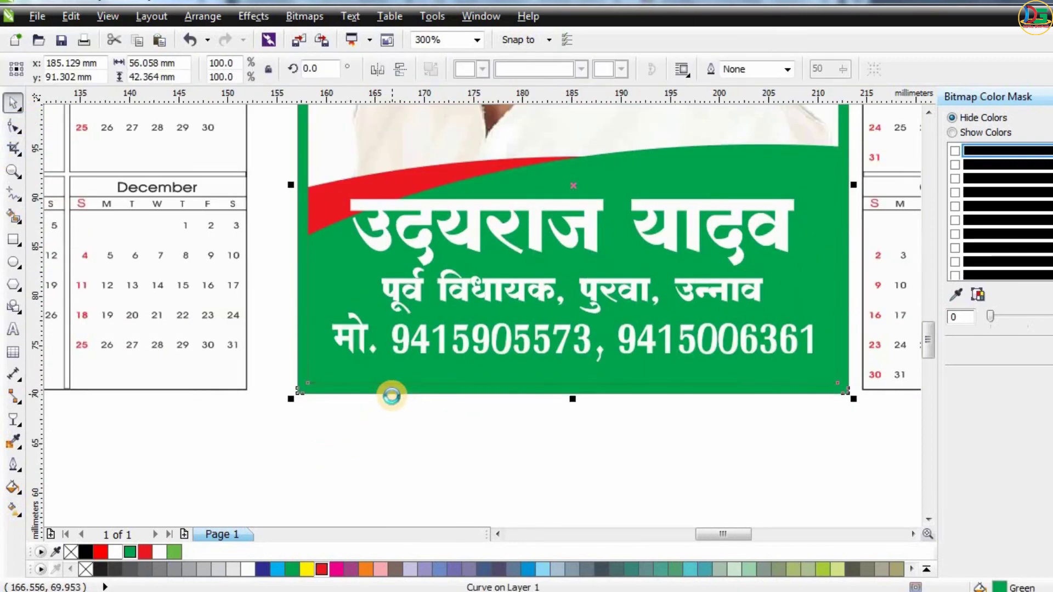
scroll(391, 396, "down", 3)
scroll(538, 179, "up", 2)
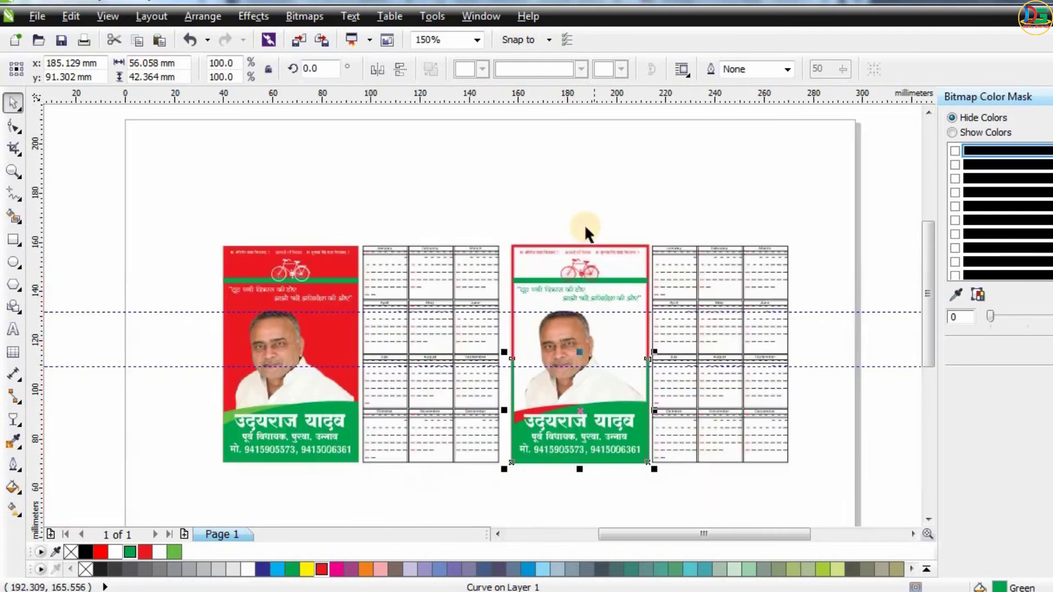
Add the text label "Front" below the red card and set its font to Arial Black.
key("F8")
left_click(352, 482)
type("Front")
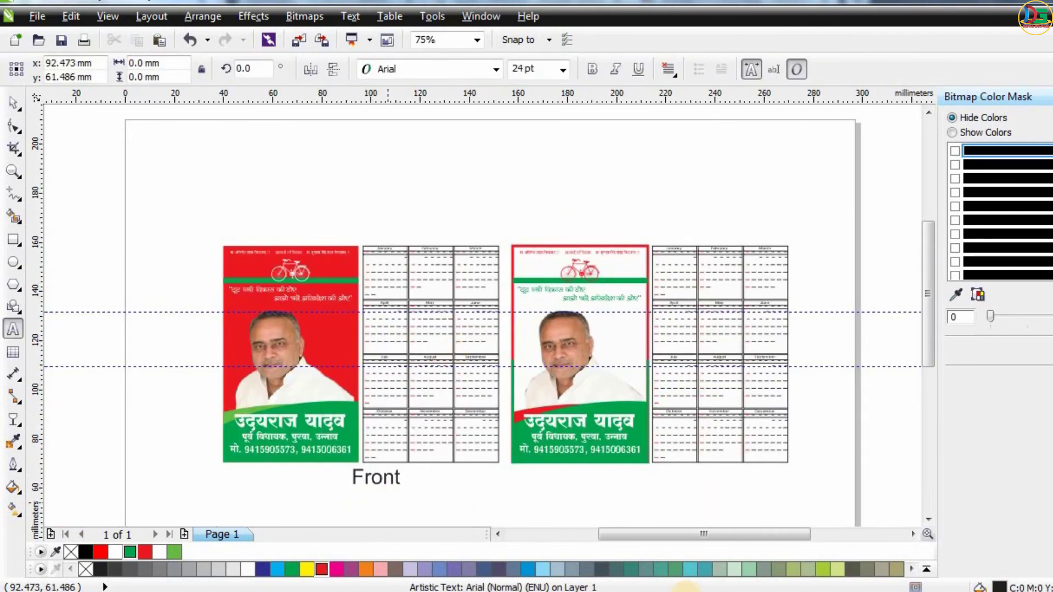
key("Escape")
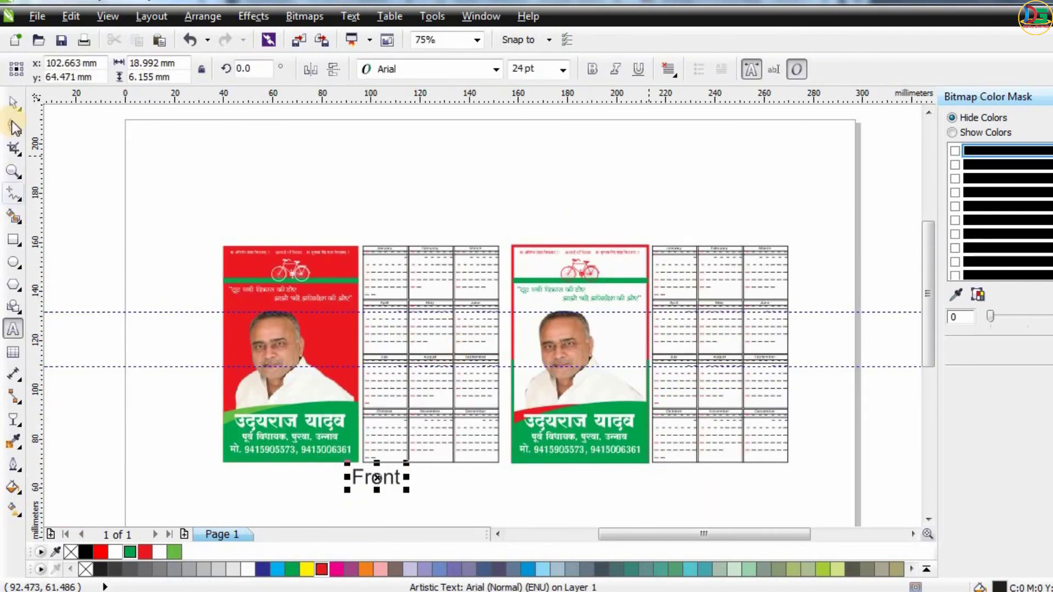
left_click(495, 68)
left_click(390, 192)
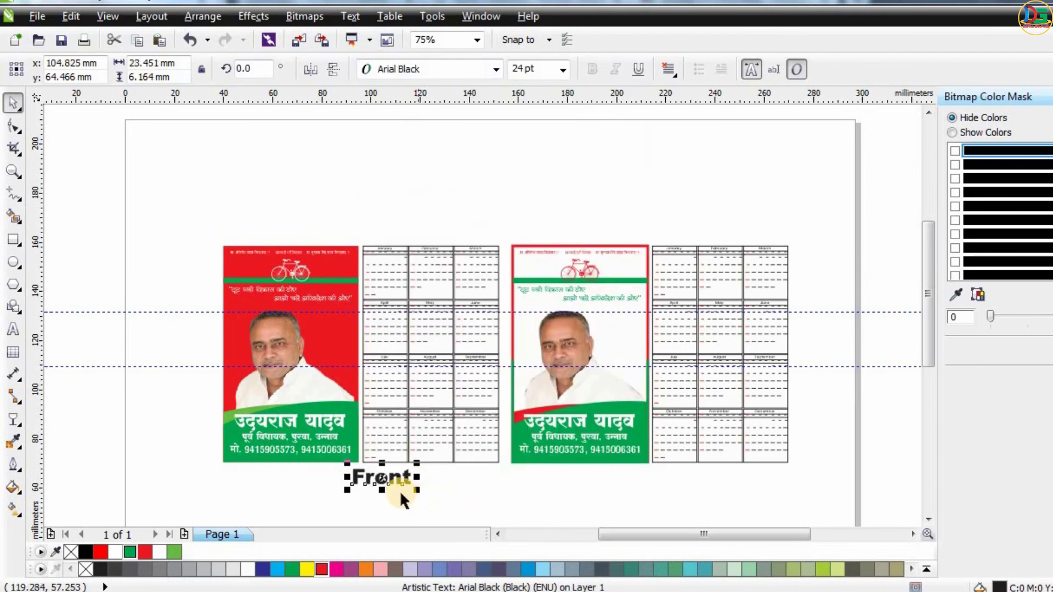
Duplicate the label under the neighbouring calendar and change its text to "Back".
left_click_drag(355, 485, 420, 482)
double_click(420, 482)
type("Back")
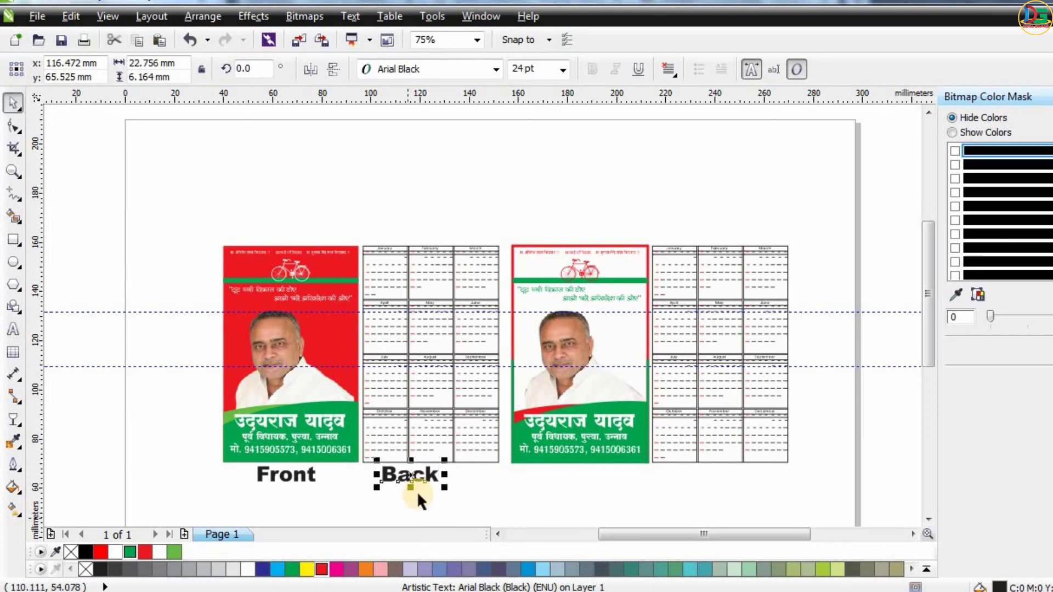
left_click_drag(416, 491, 436, 491)
Copy the Front and Back labels beneath the white card and its calendar.
left_click(285, 476, "shift")
left_click_drag(285, 476, 579, 482)
left_click(670, 202)
scroll(554, 195, "down", 1)
scroll(608, 280, "up", 2)
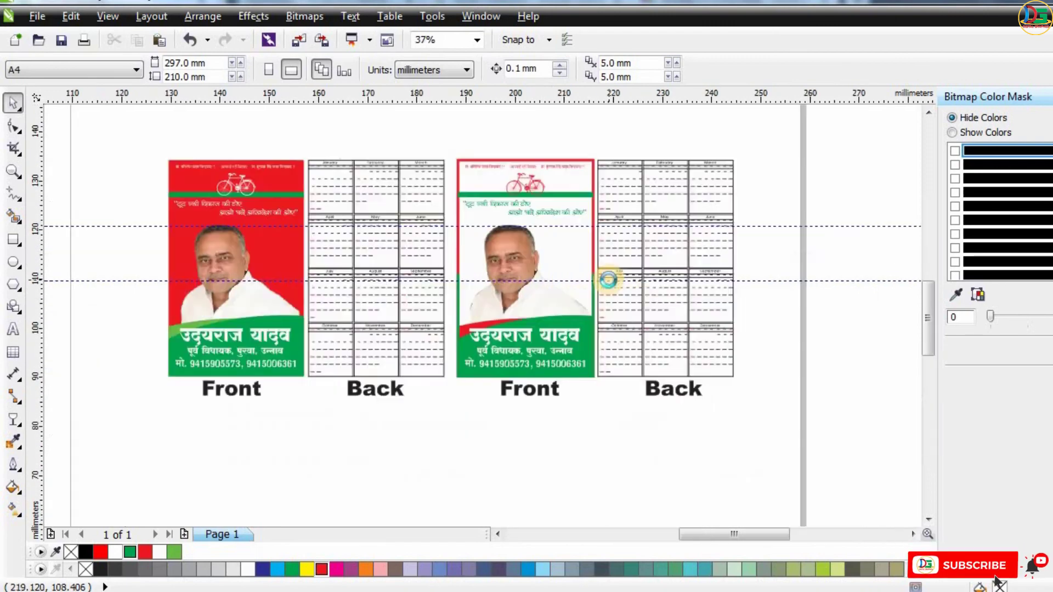
scroll(636, 346, "up", 1)
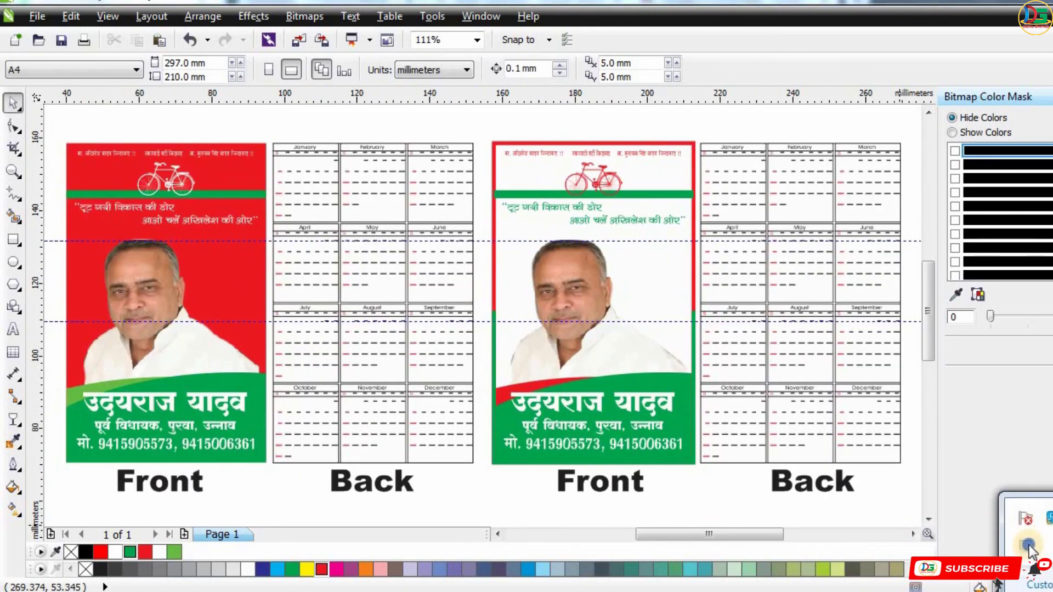